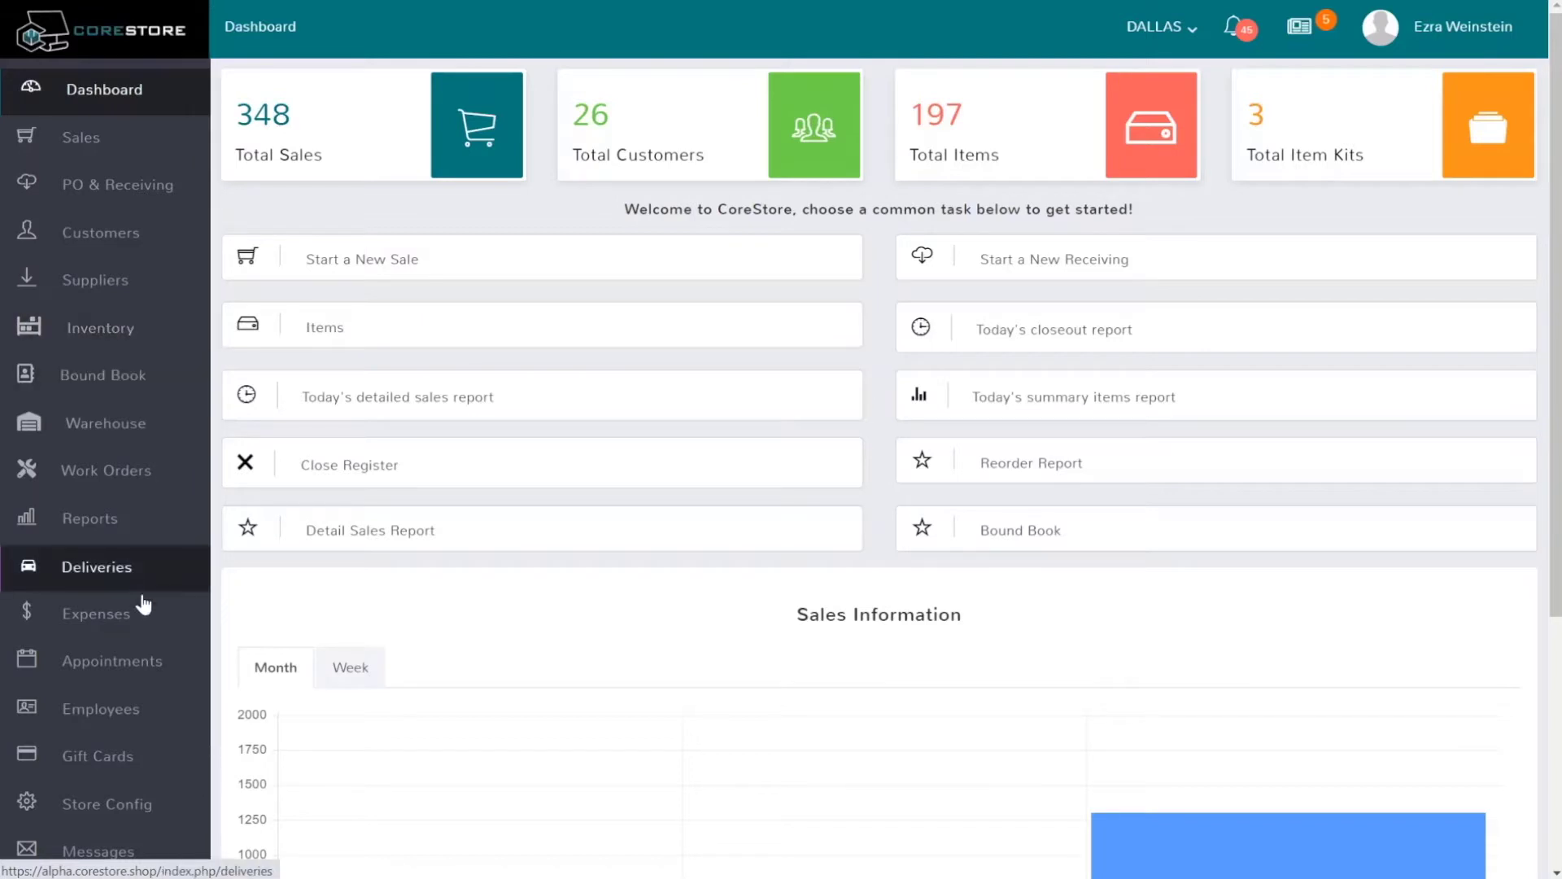
# Open the Items section of the store configuration and check the Rental Items option
pyautogui.click(124, 808)
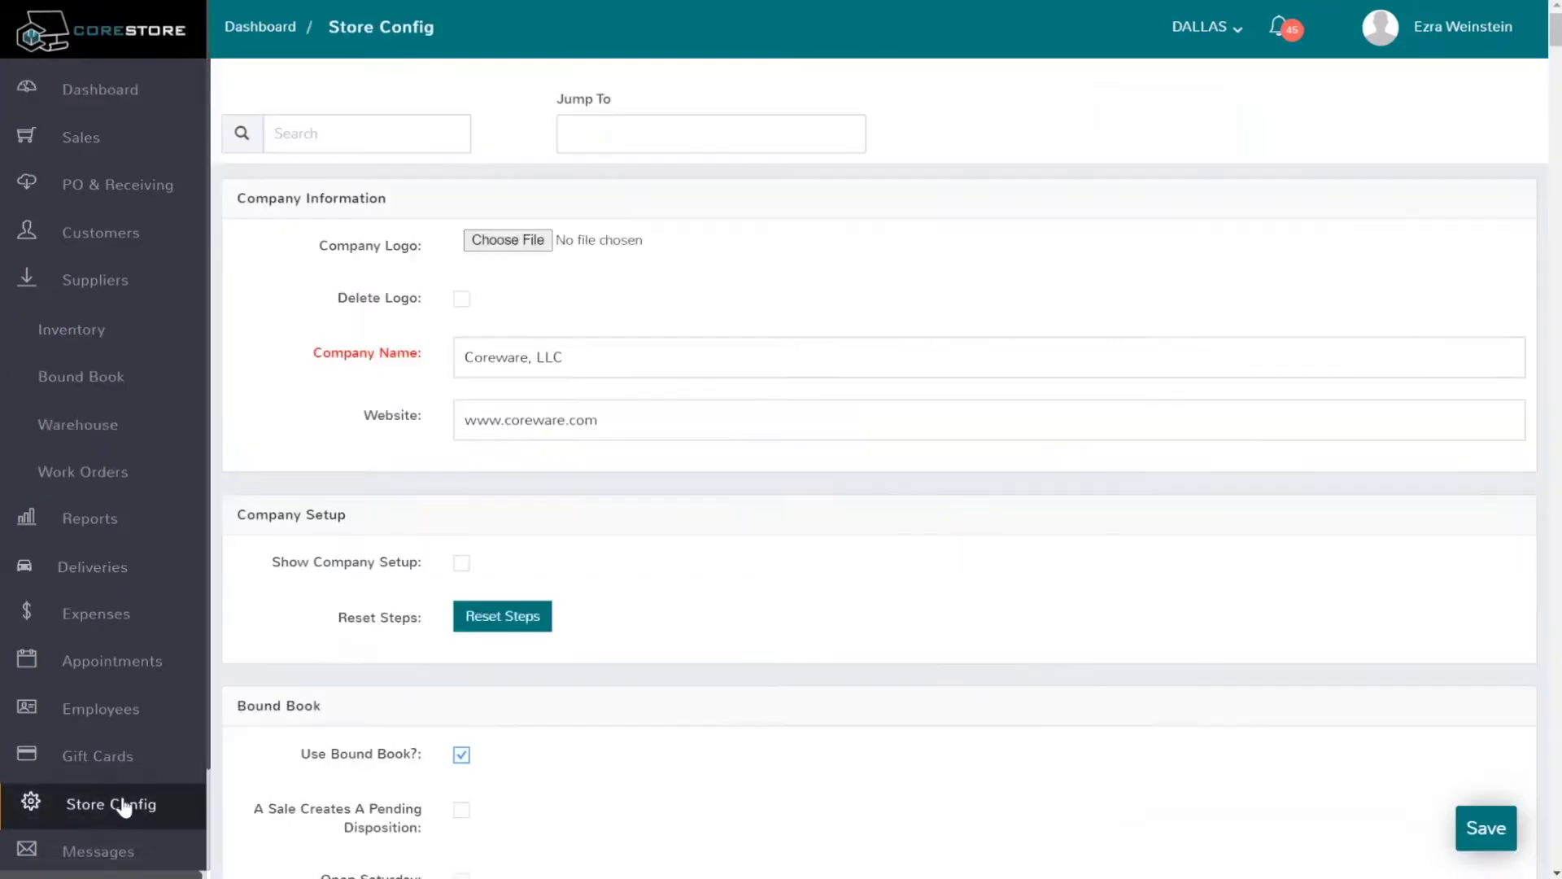
pyautogui.click(625, 143)
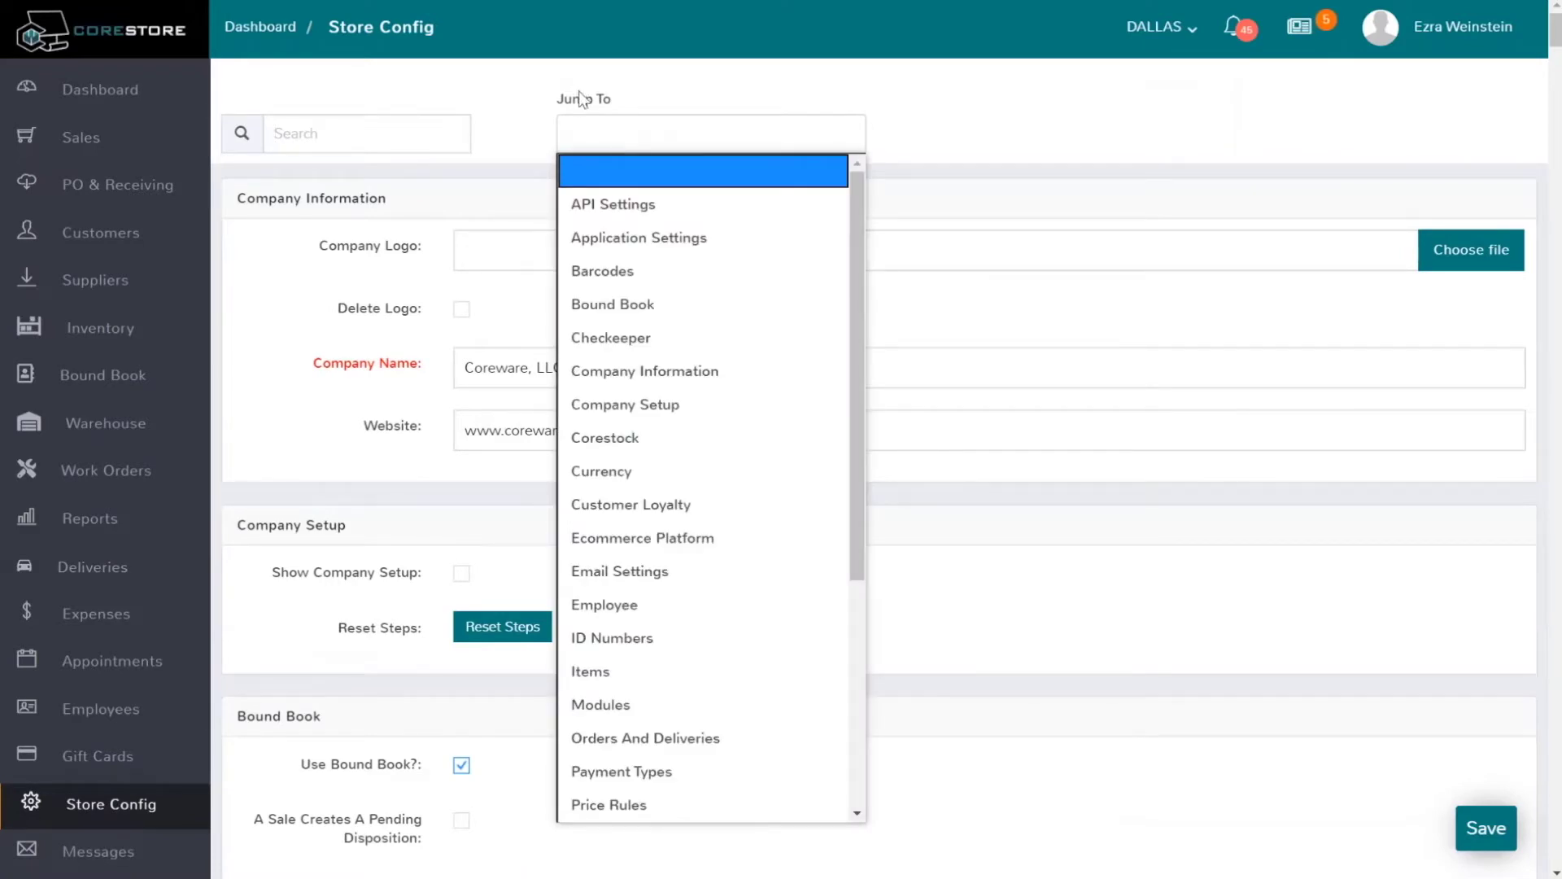
pyautogui.click(645, 675)
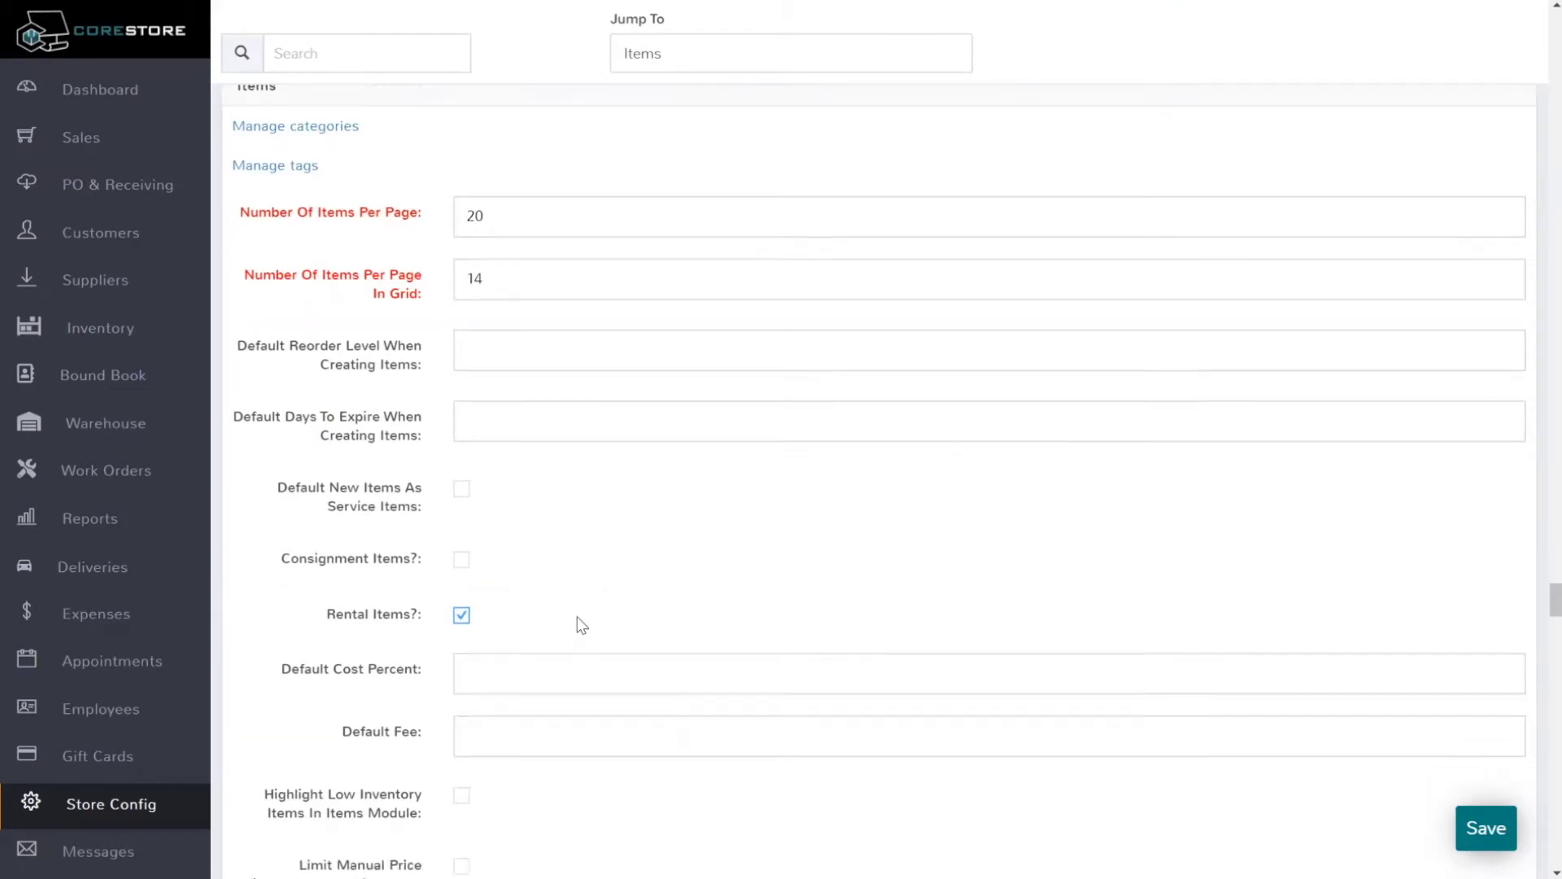
pyautogui.scroll(-3, 581, 625)
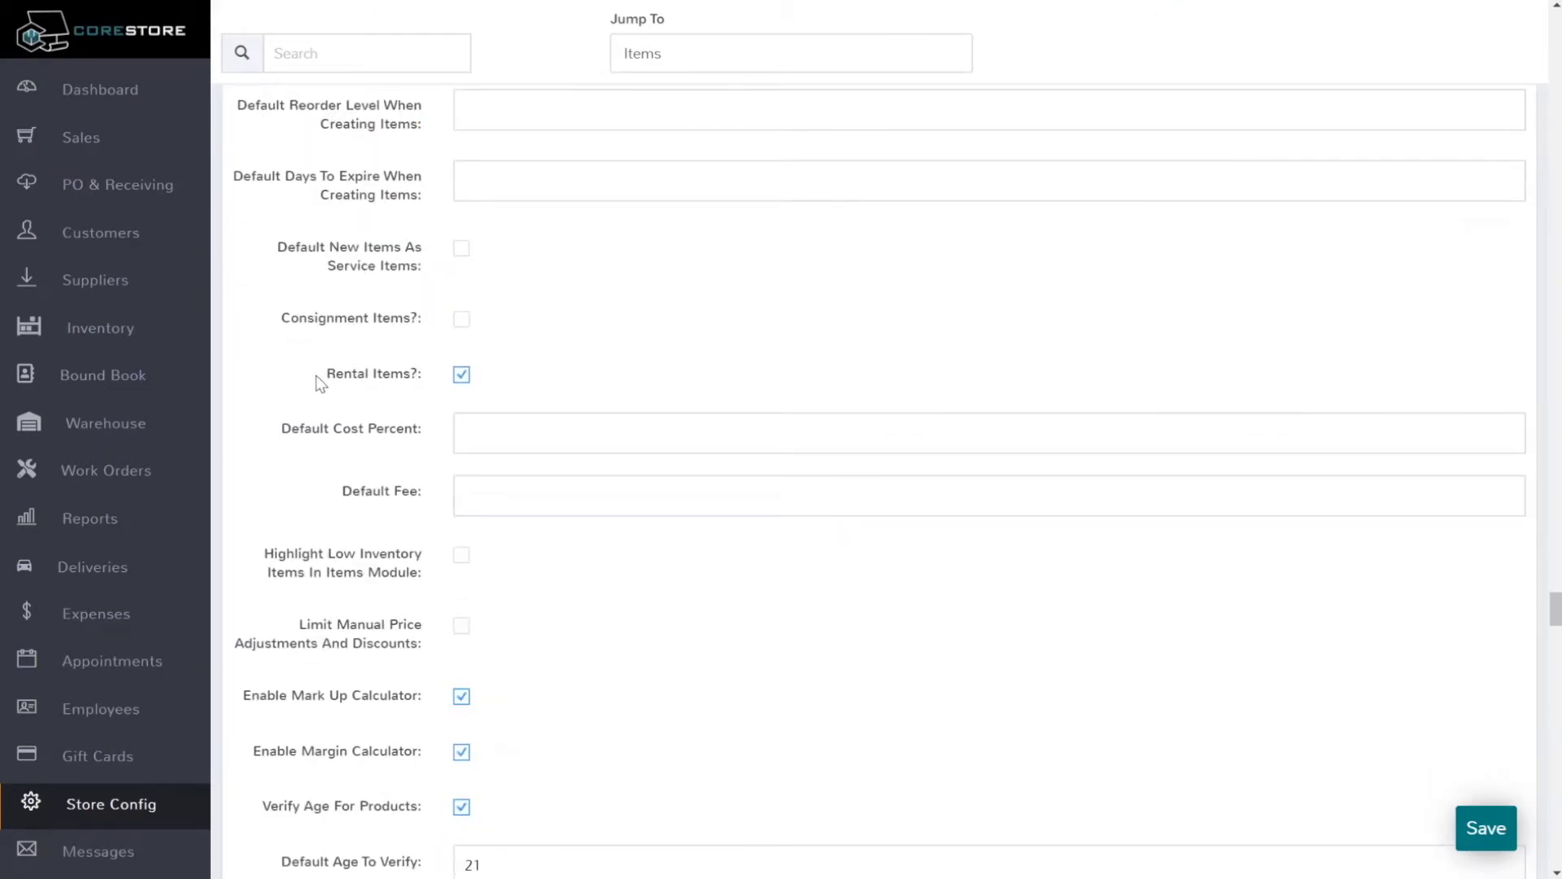
pyautogui.moveTo(317, 374); pyautogui.dragTo(417, 374)
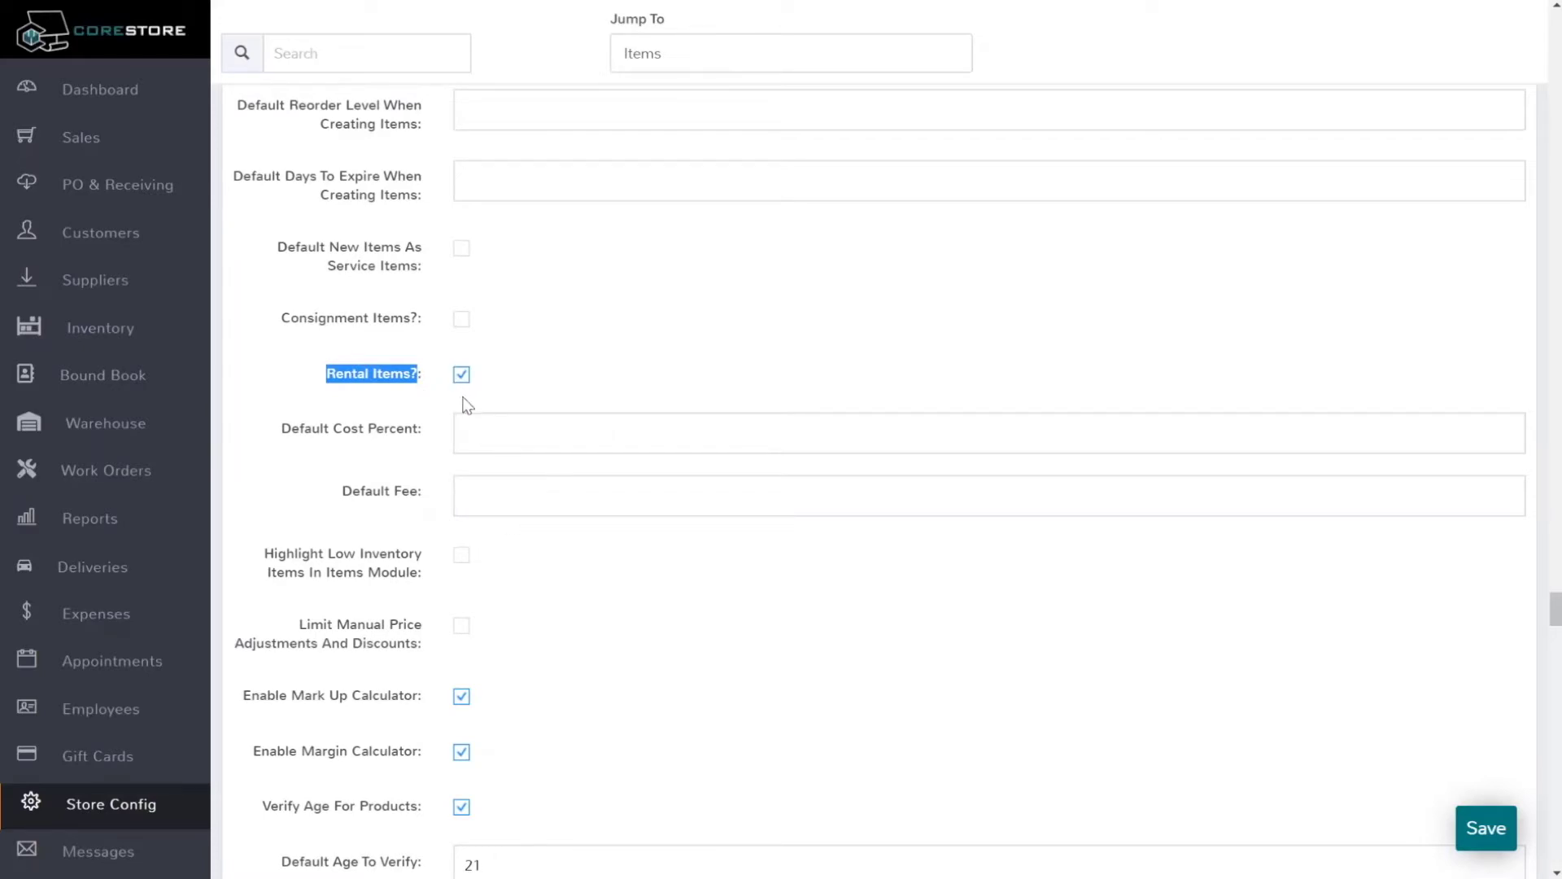
pyautogui.scroll(5, 530, 416)
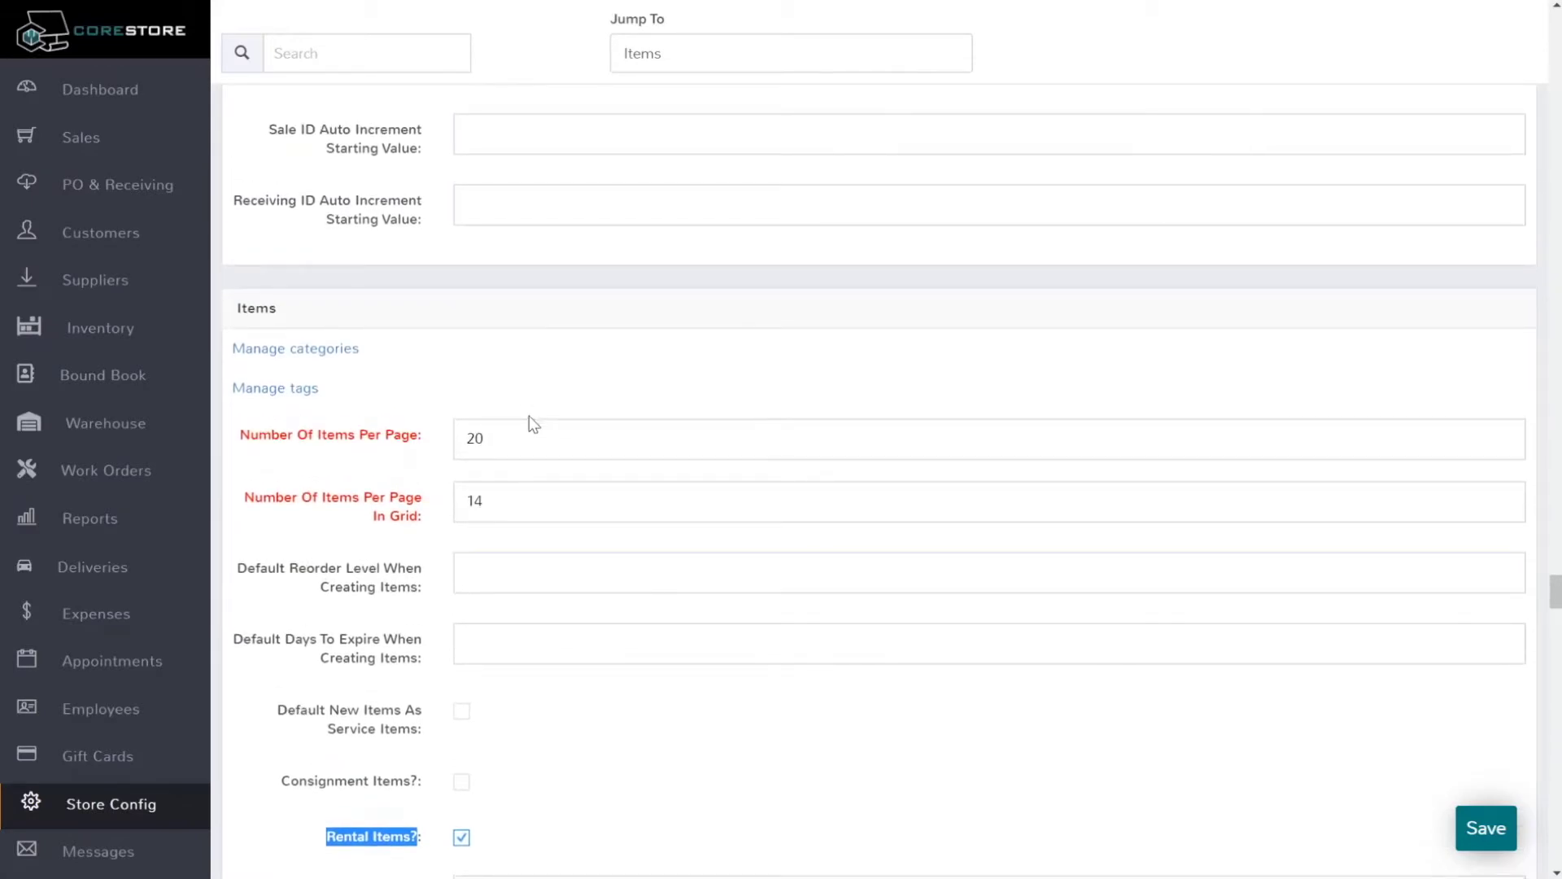
# Go to the Sales section of the store configuration and examine the Always Show Item Grid option
pyautogui.click(656, 54)
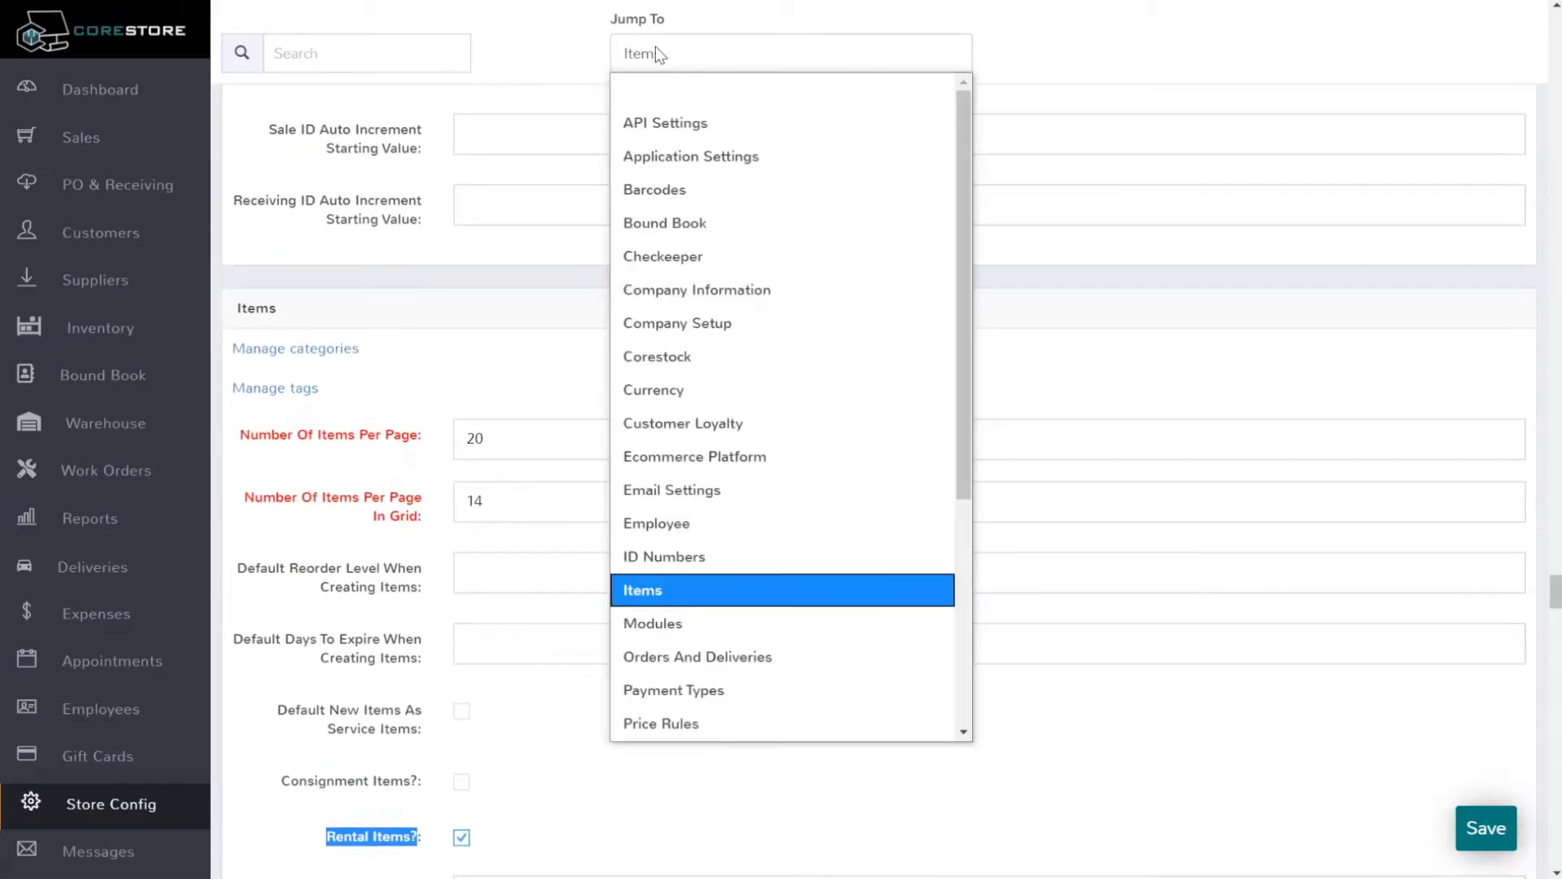
pyautogui.scroll(-2, 690, 576)
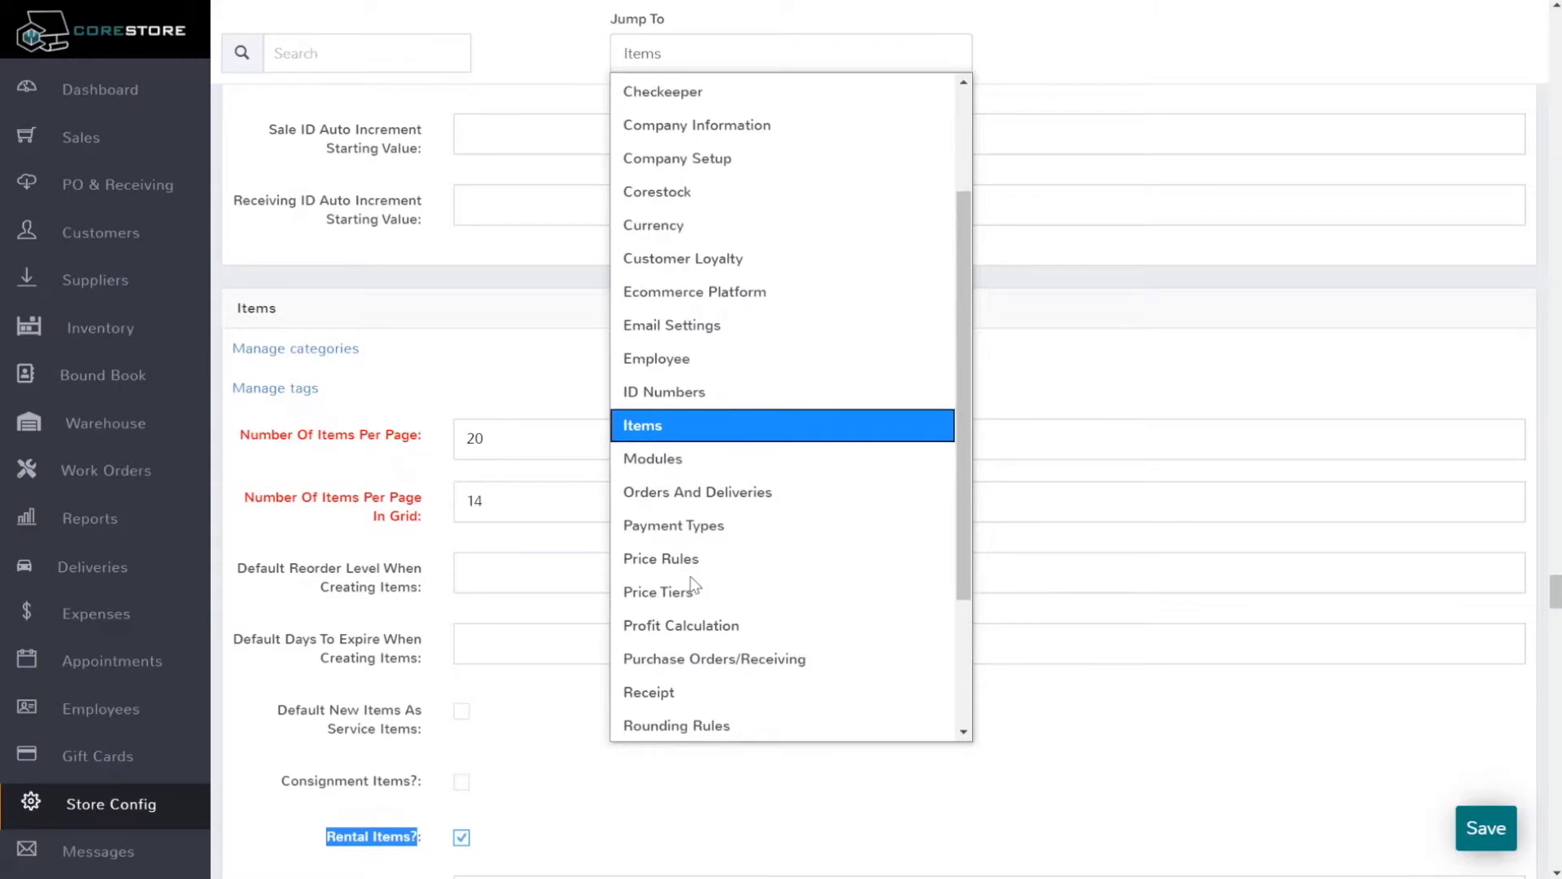
pyautogui.scroll(-3, 690, 576)
pyautogui.click(690, 576)
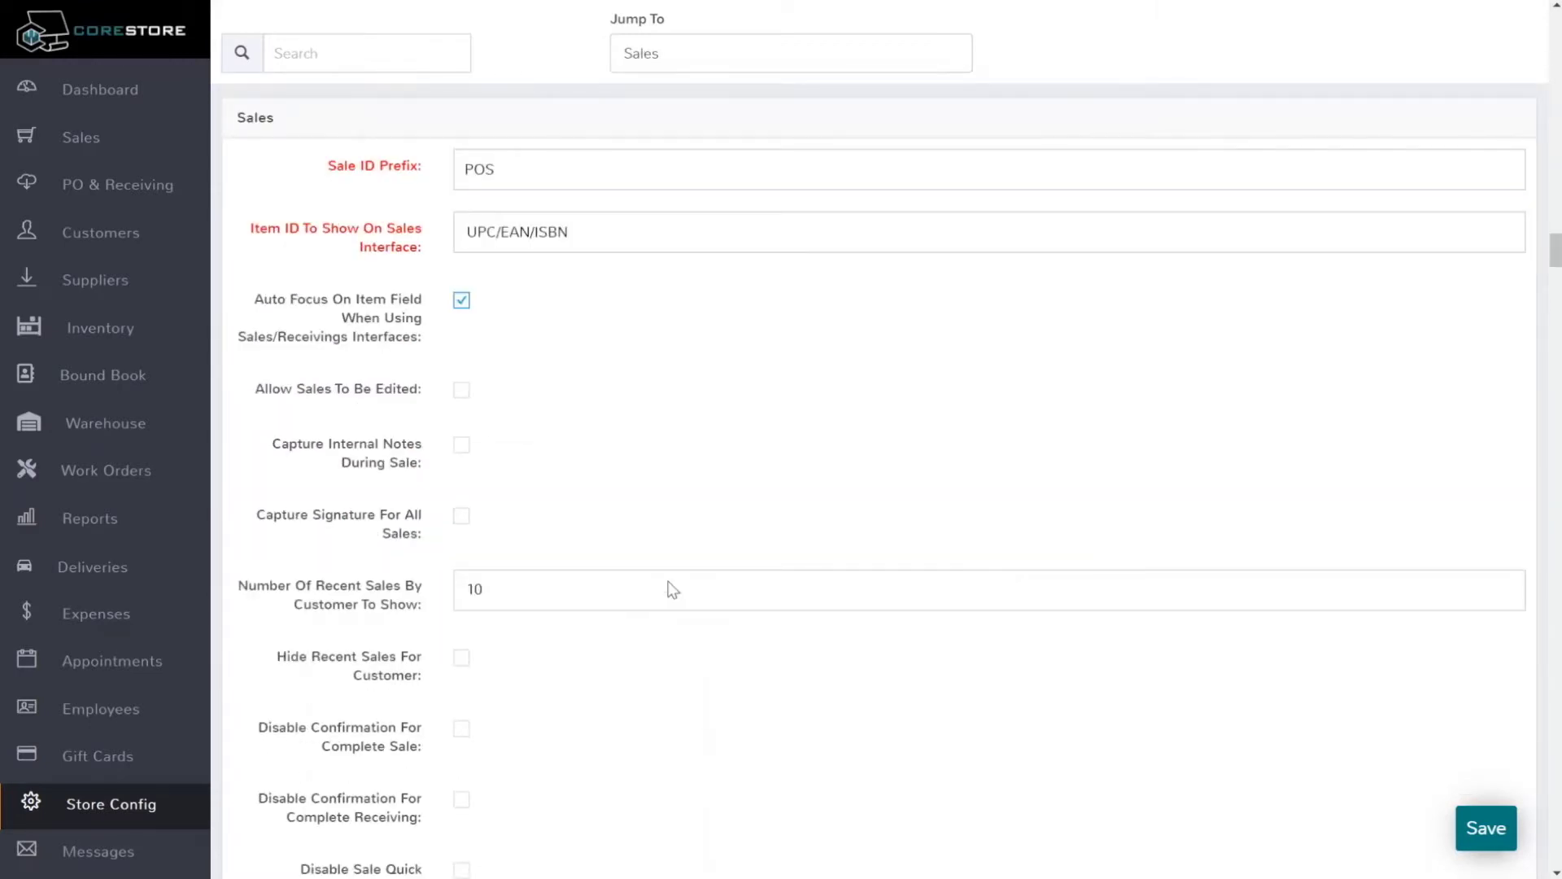
pyautogui.scroll(-4, 673, 589)
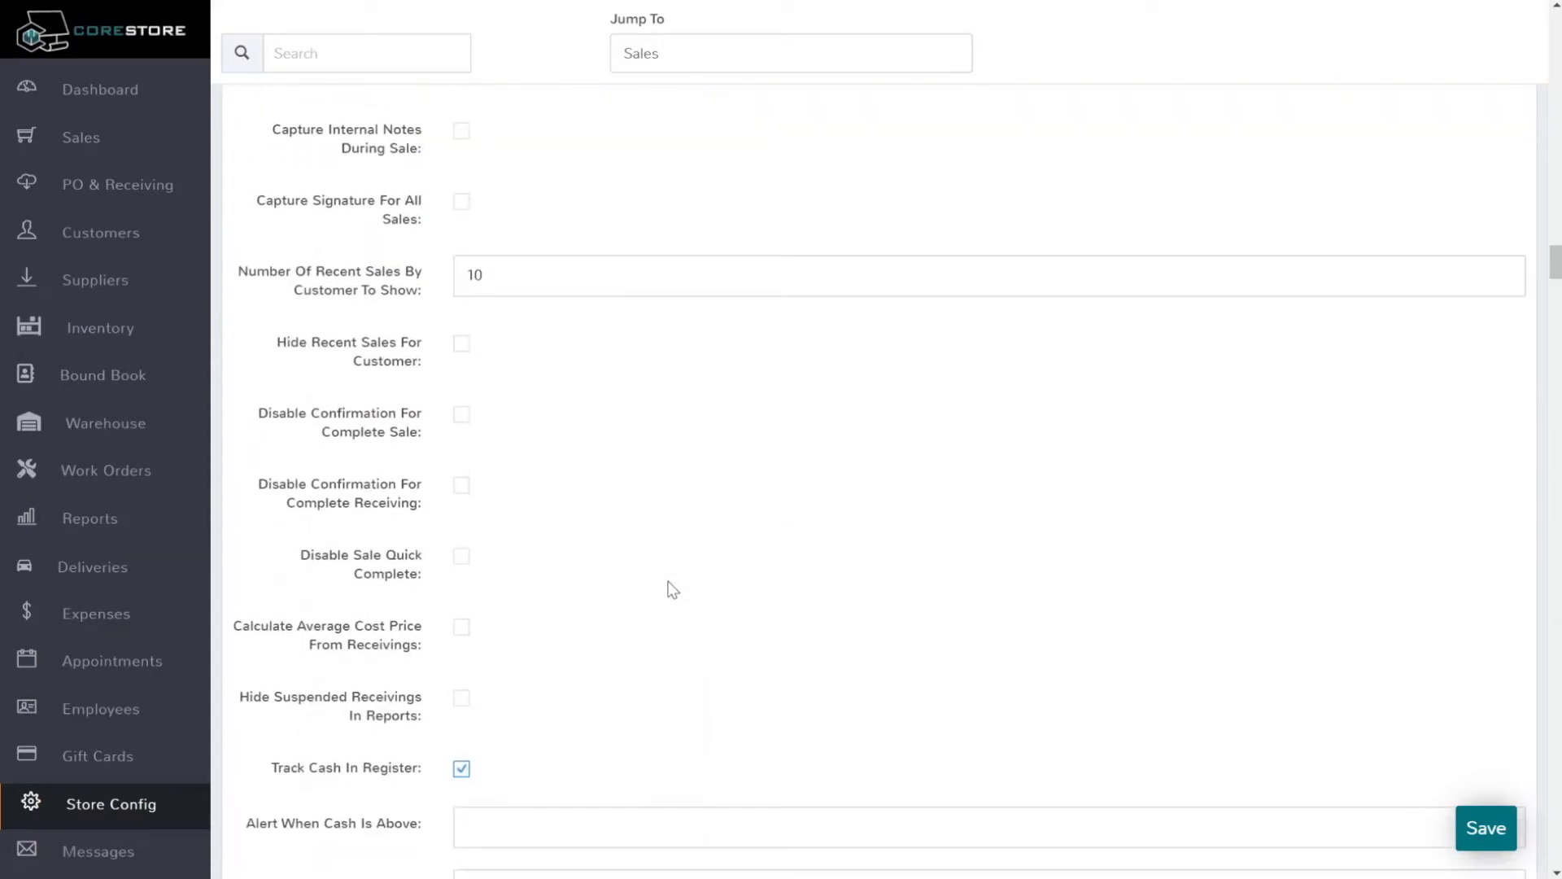
pyautogui.scroll(-3, 673, 589)
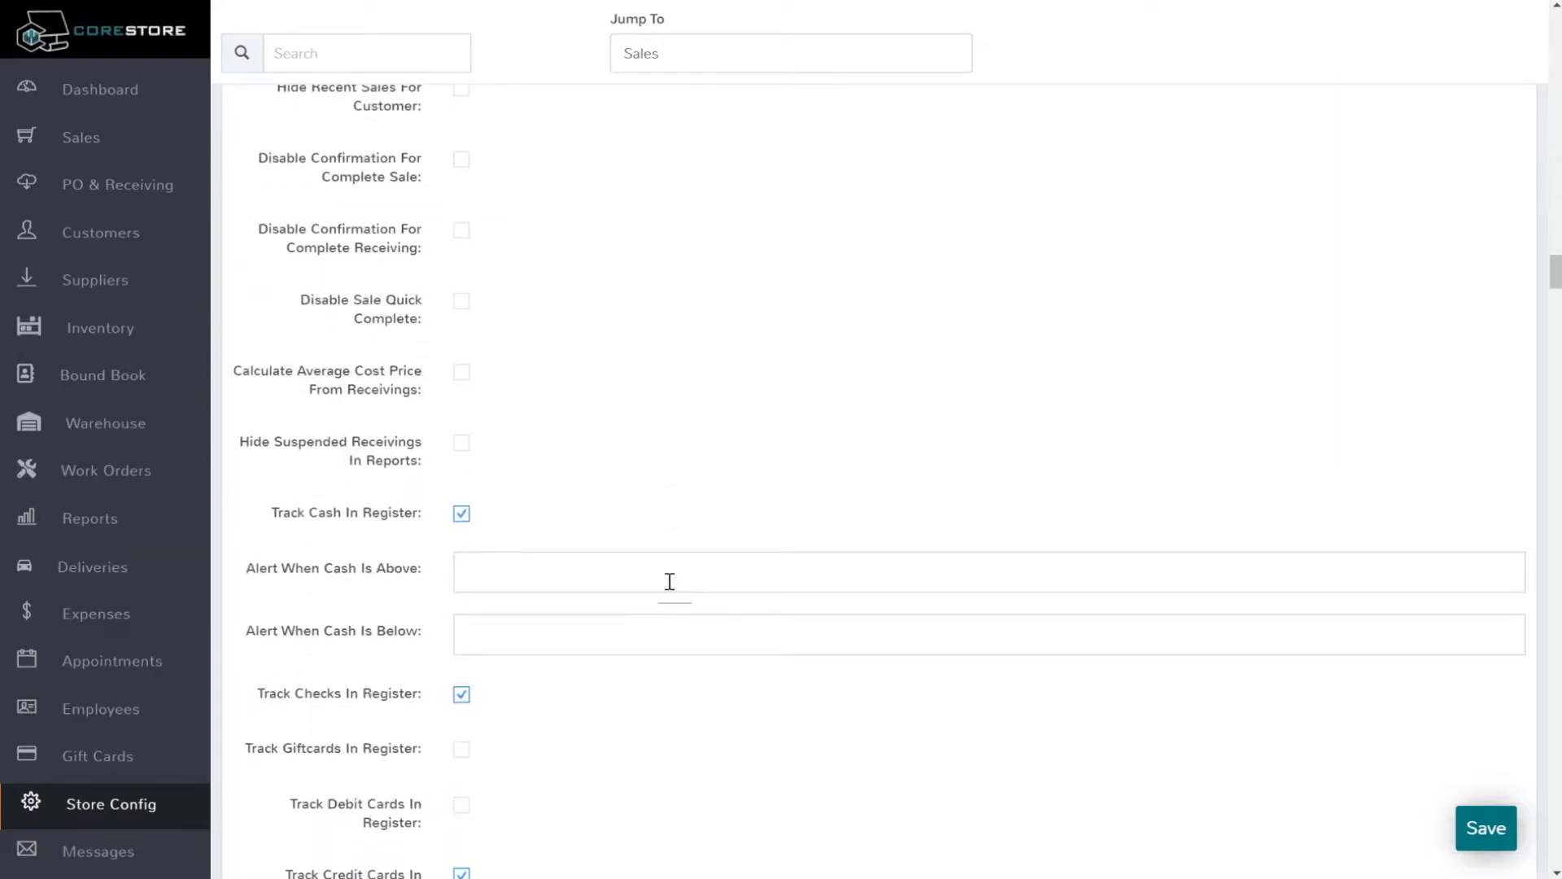
pyautogui.scroll(-5, 671, 586)
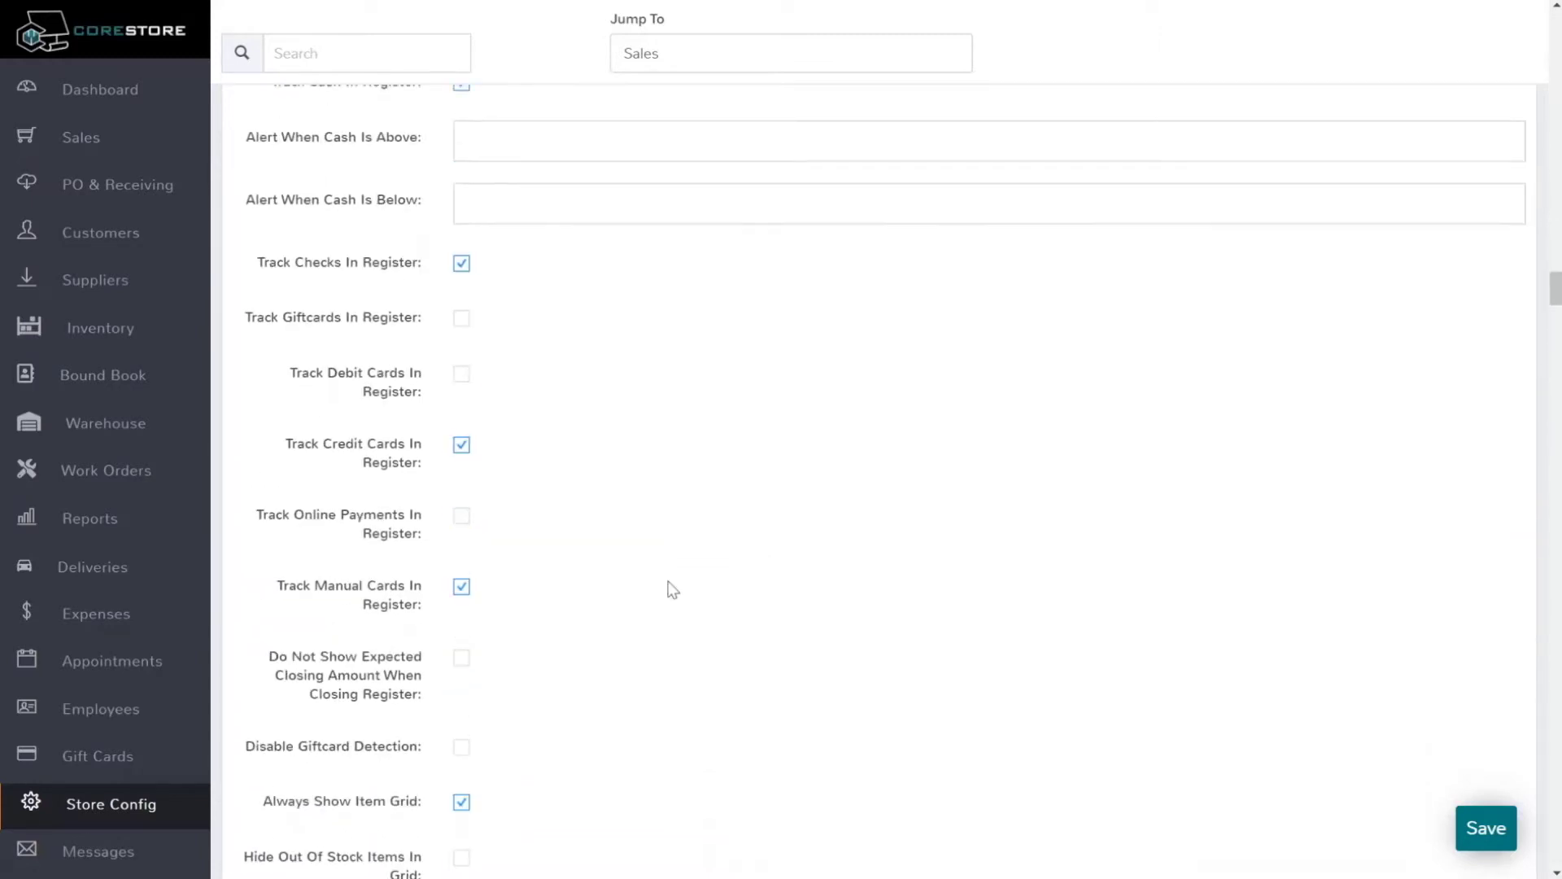
pyautogui.scroll(-3, 673, 589)
pyautogui.scroll(-2, 671, 587)
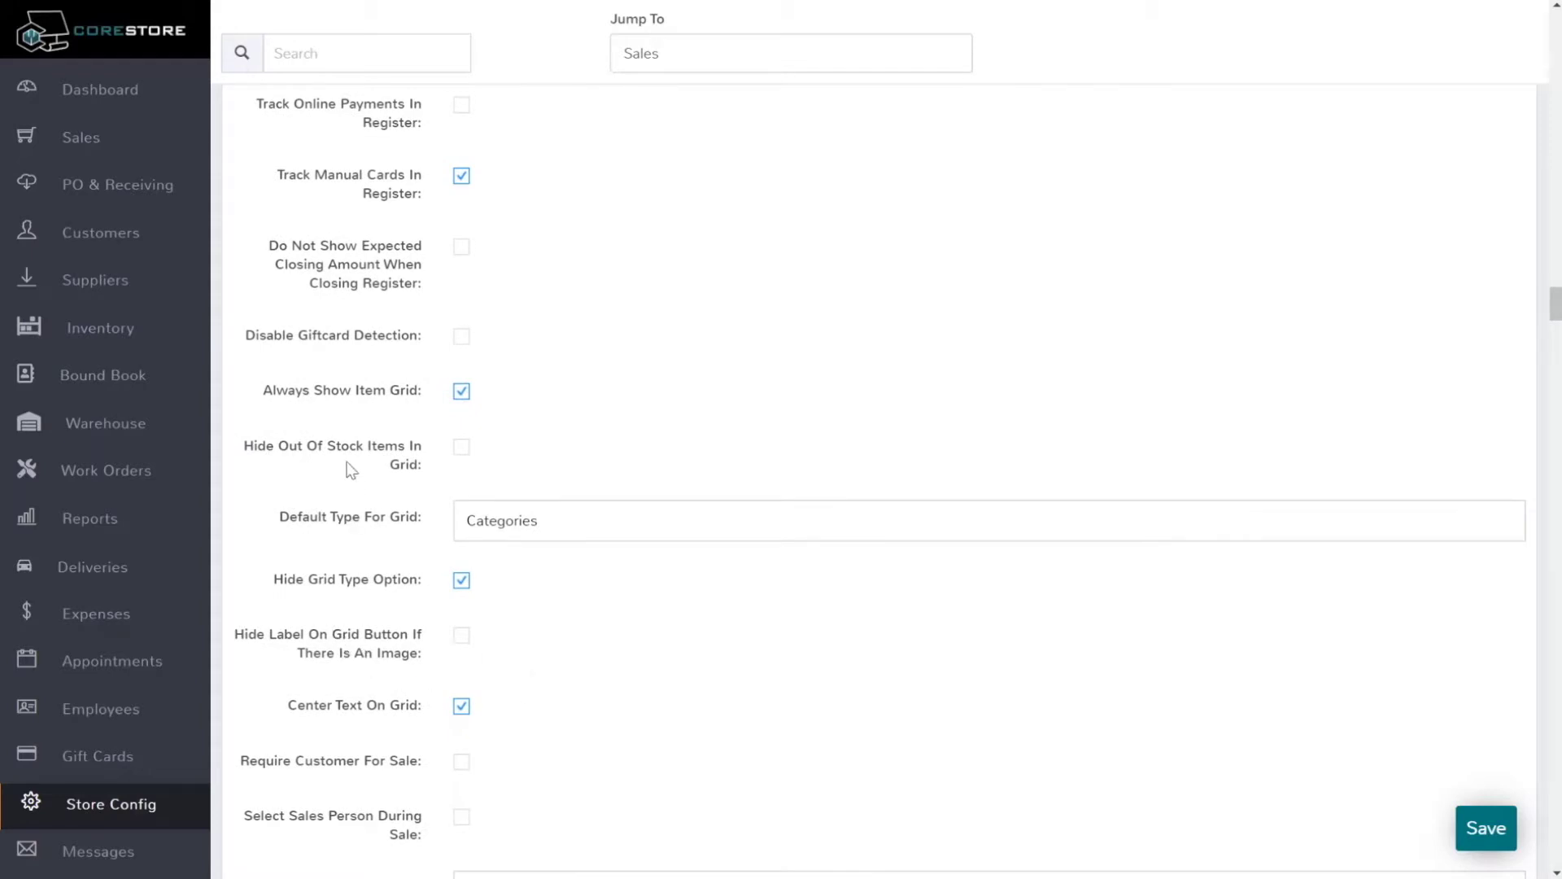
pyautogui.moveTo(264, 390); pyautogui.dragTo(431, 397)
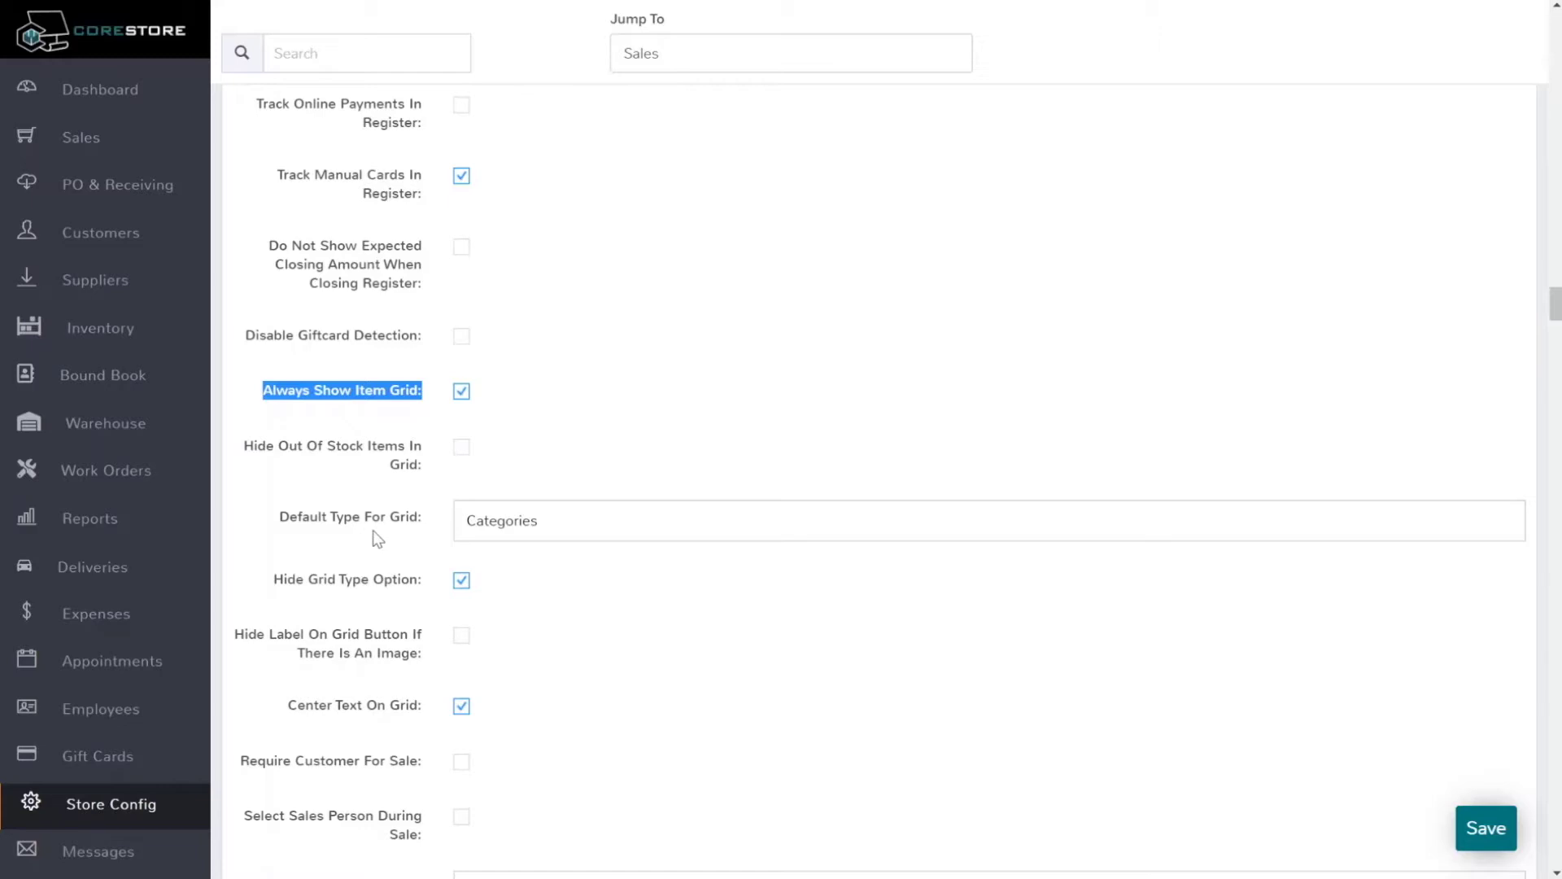
# Keep Categories as the default type for the grid and save the store configuration
pyautogui.click(468, 525)
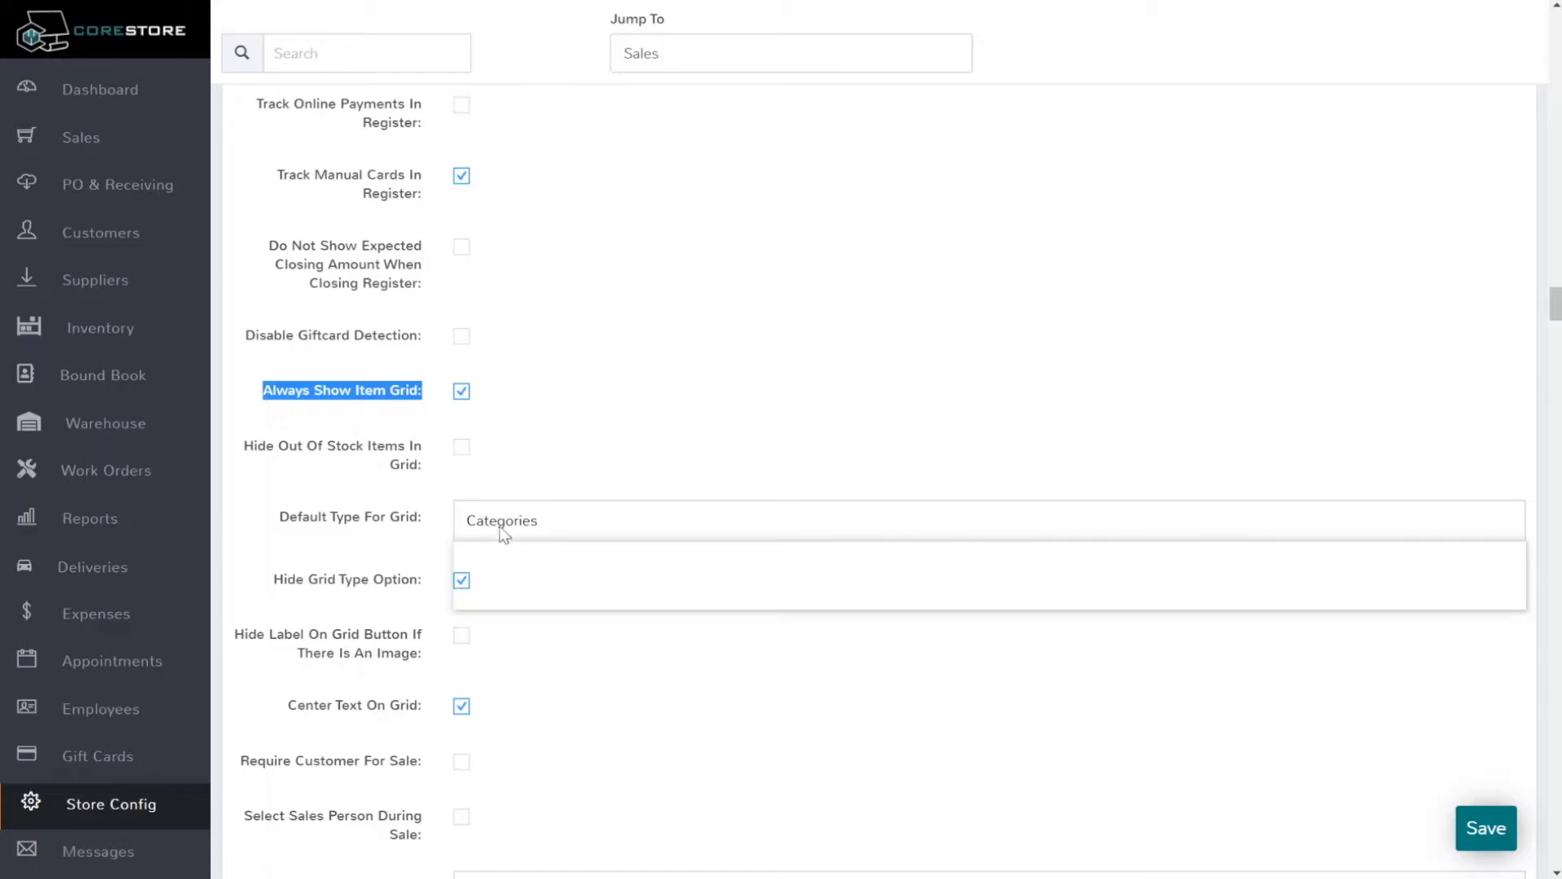
pyautogui.click(502, 533)
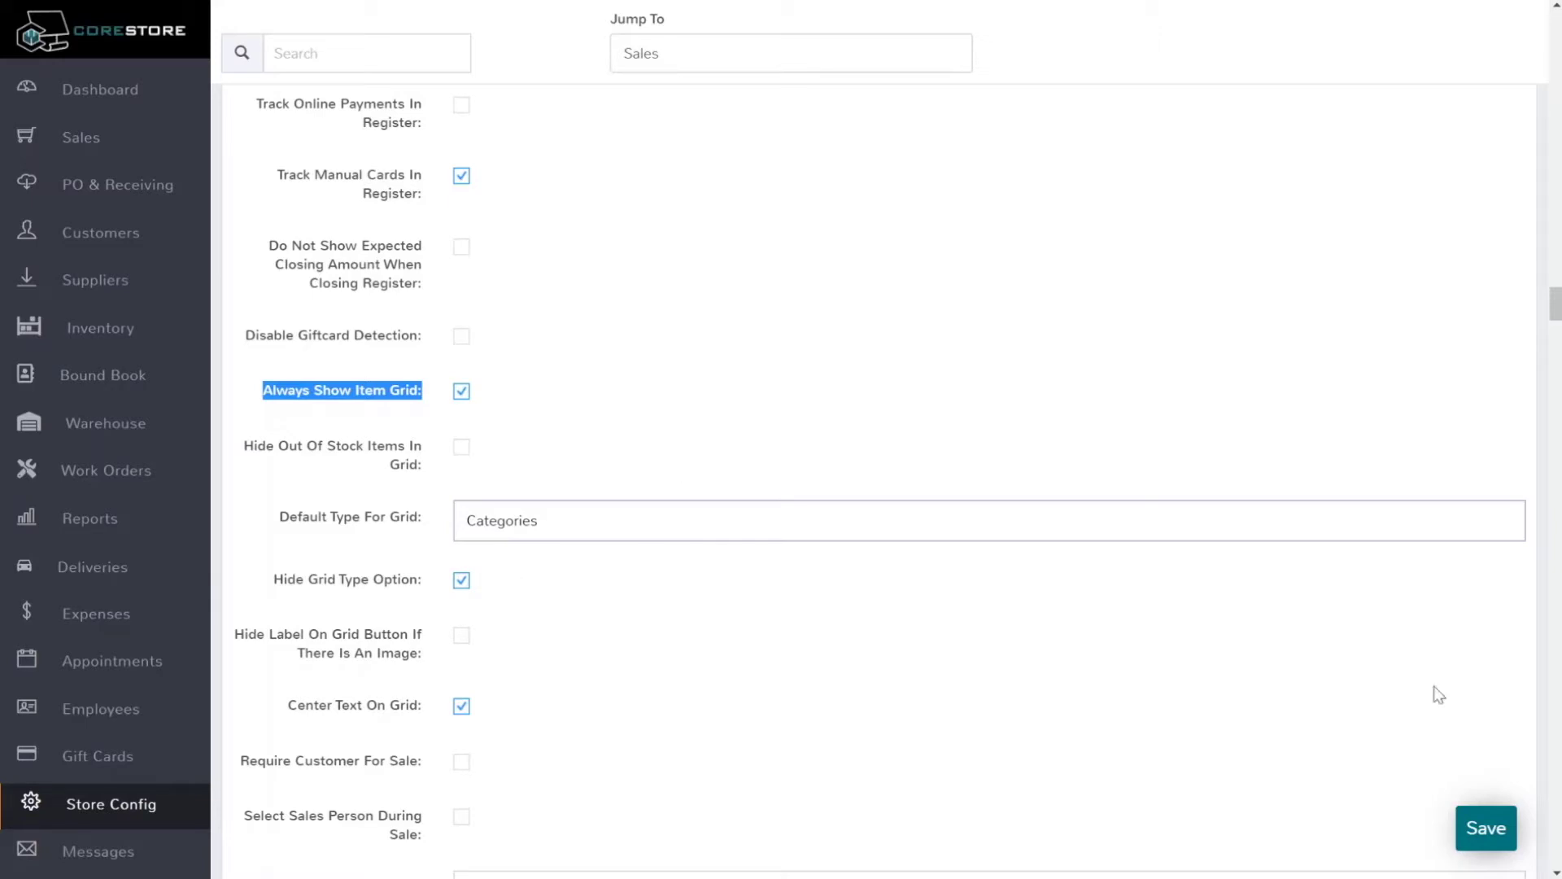
pyautogui.click(1491, 842)
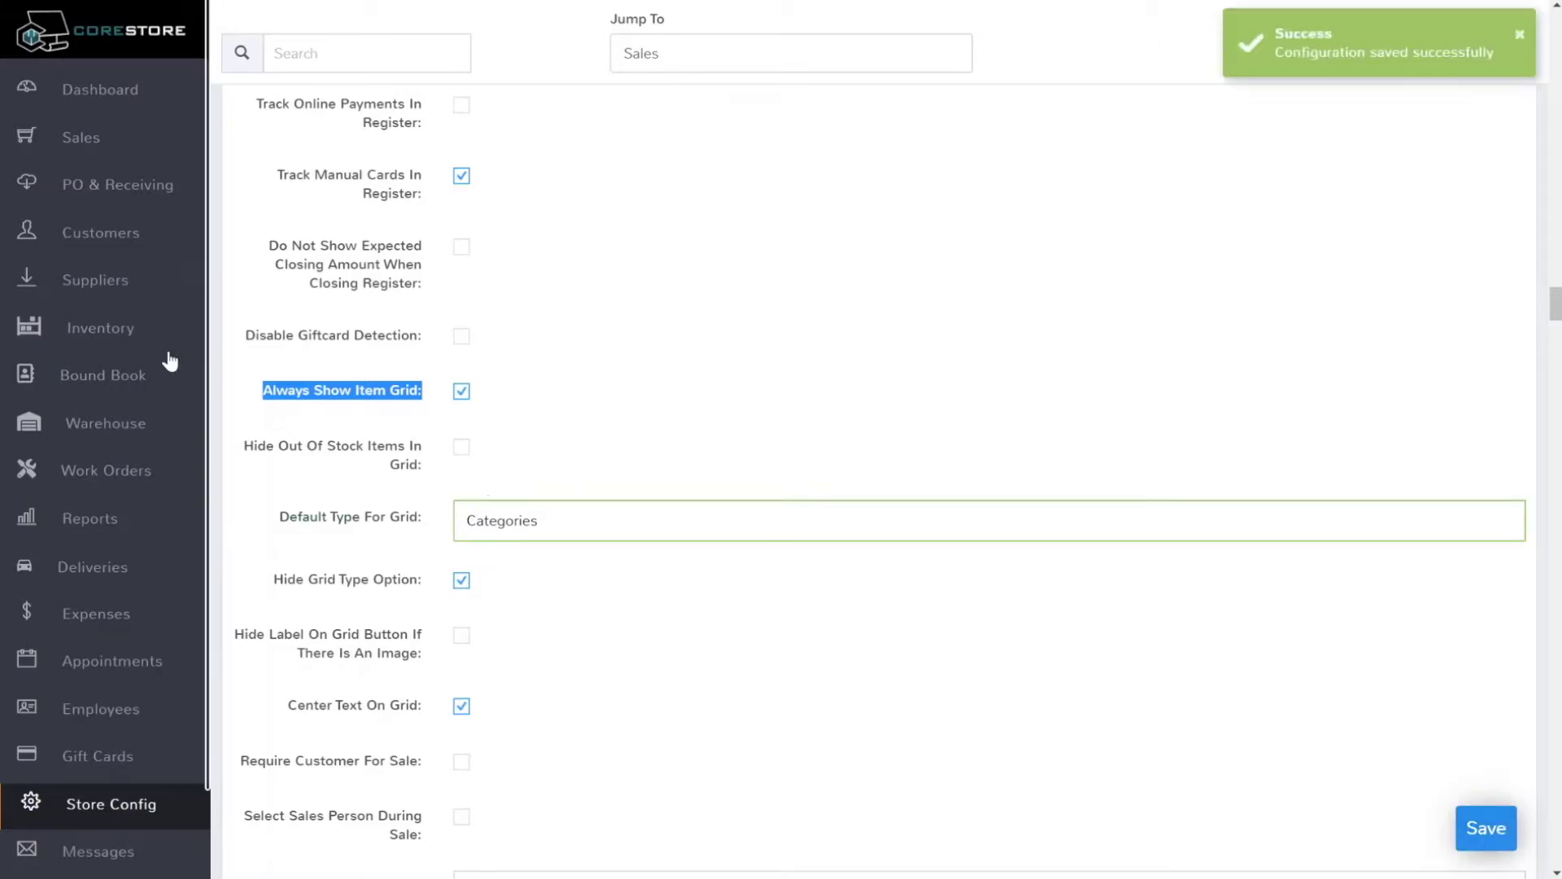
# Open category management from the inventory items list
pyautogui.click(140, 346)
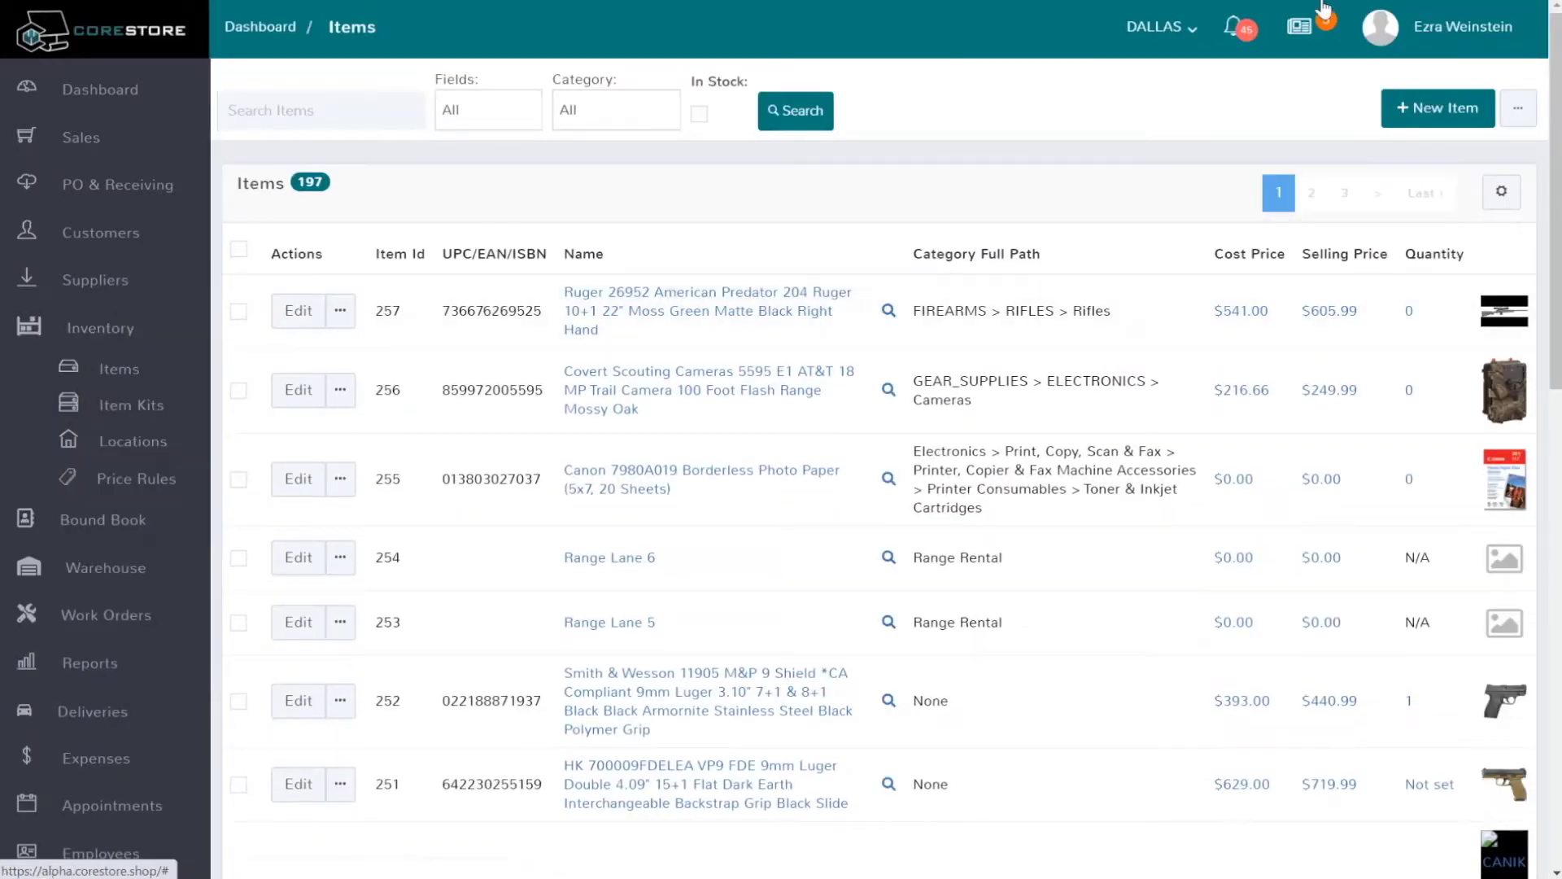
pyautogui.click(1518, 108)
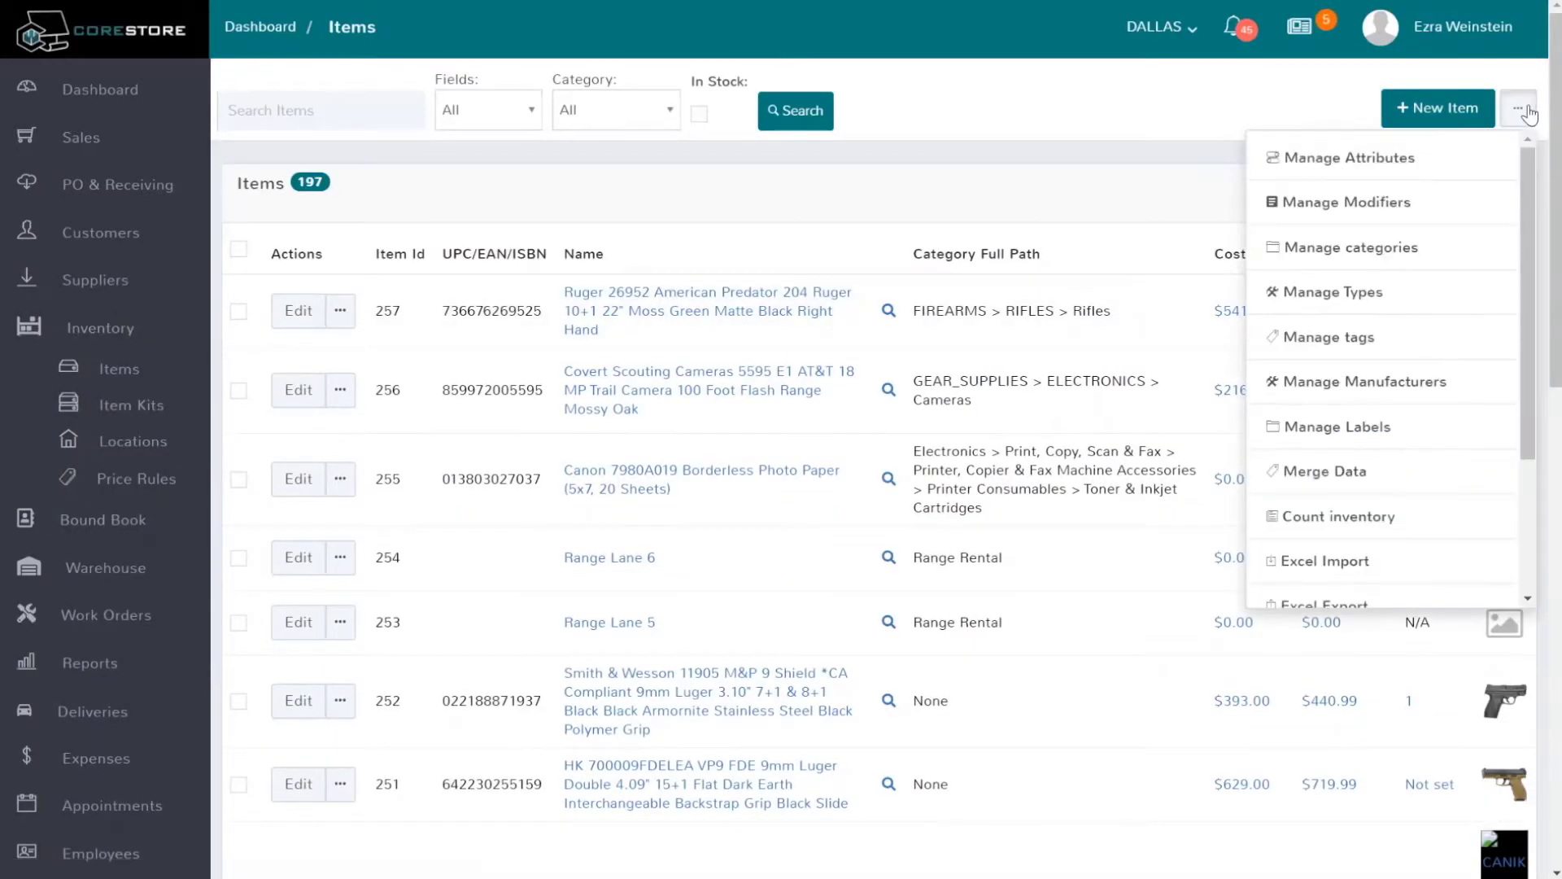
pyautogui.click(1347, 248)
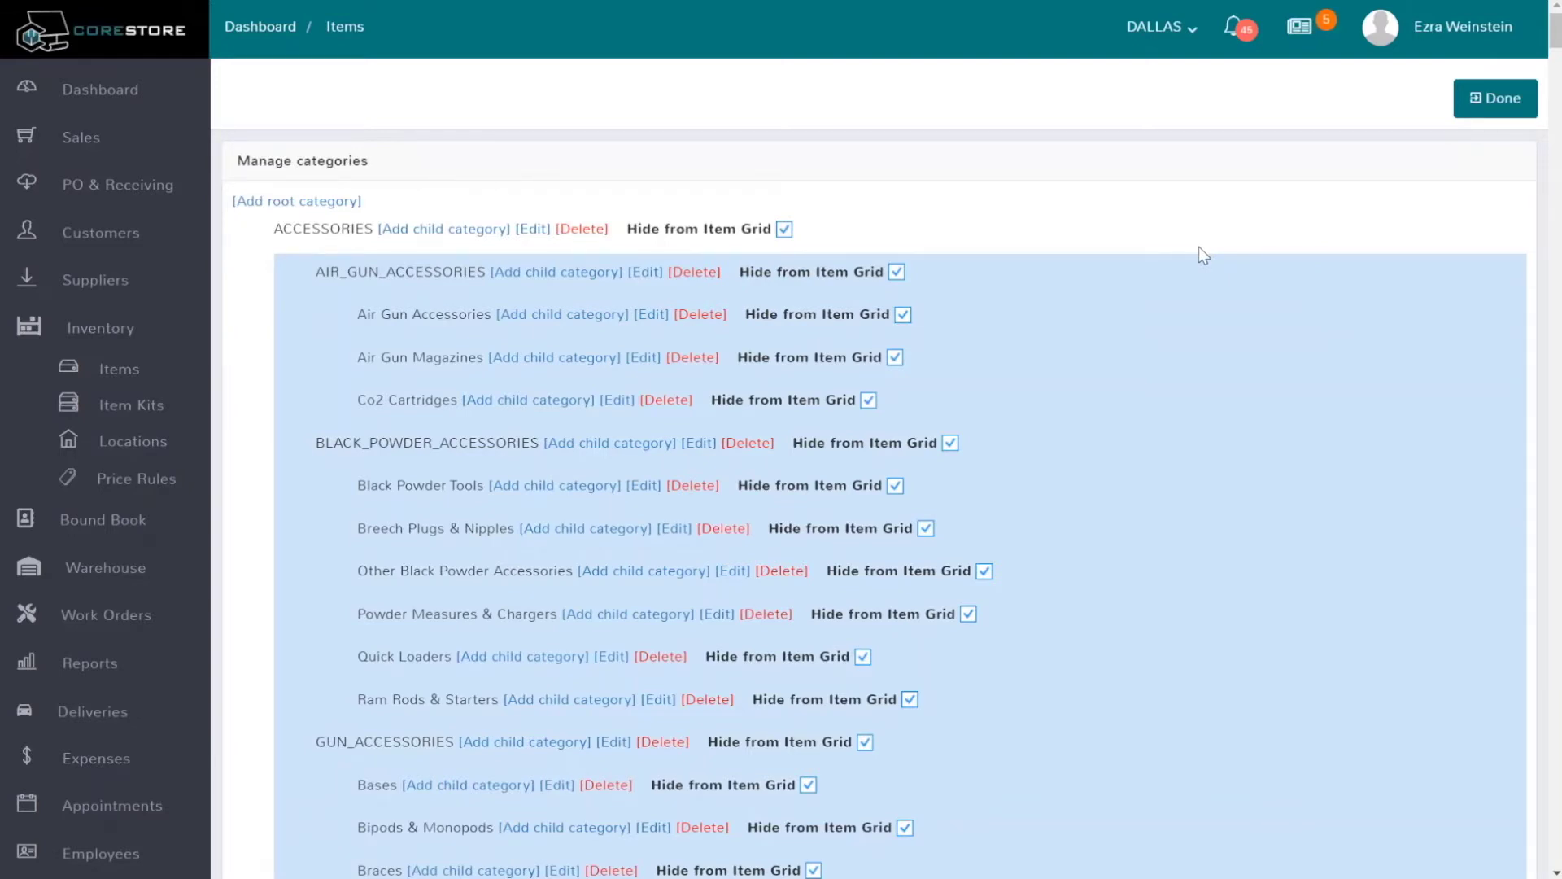
# Search the category list for "Ran" and step through the matches to the Range Rental category
pyautogui.hotkey('ctrl', 'f')
pyautogui.write('Ran')
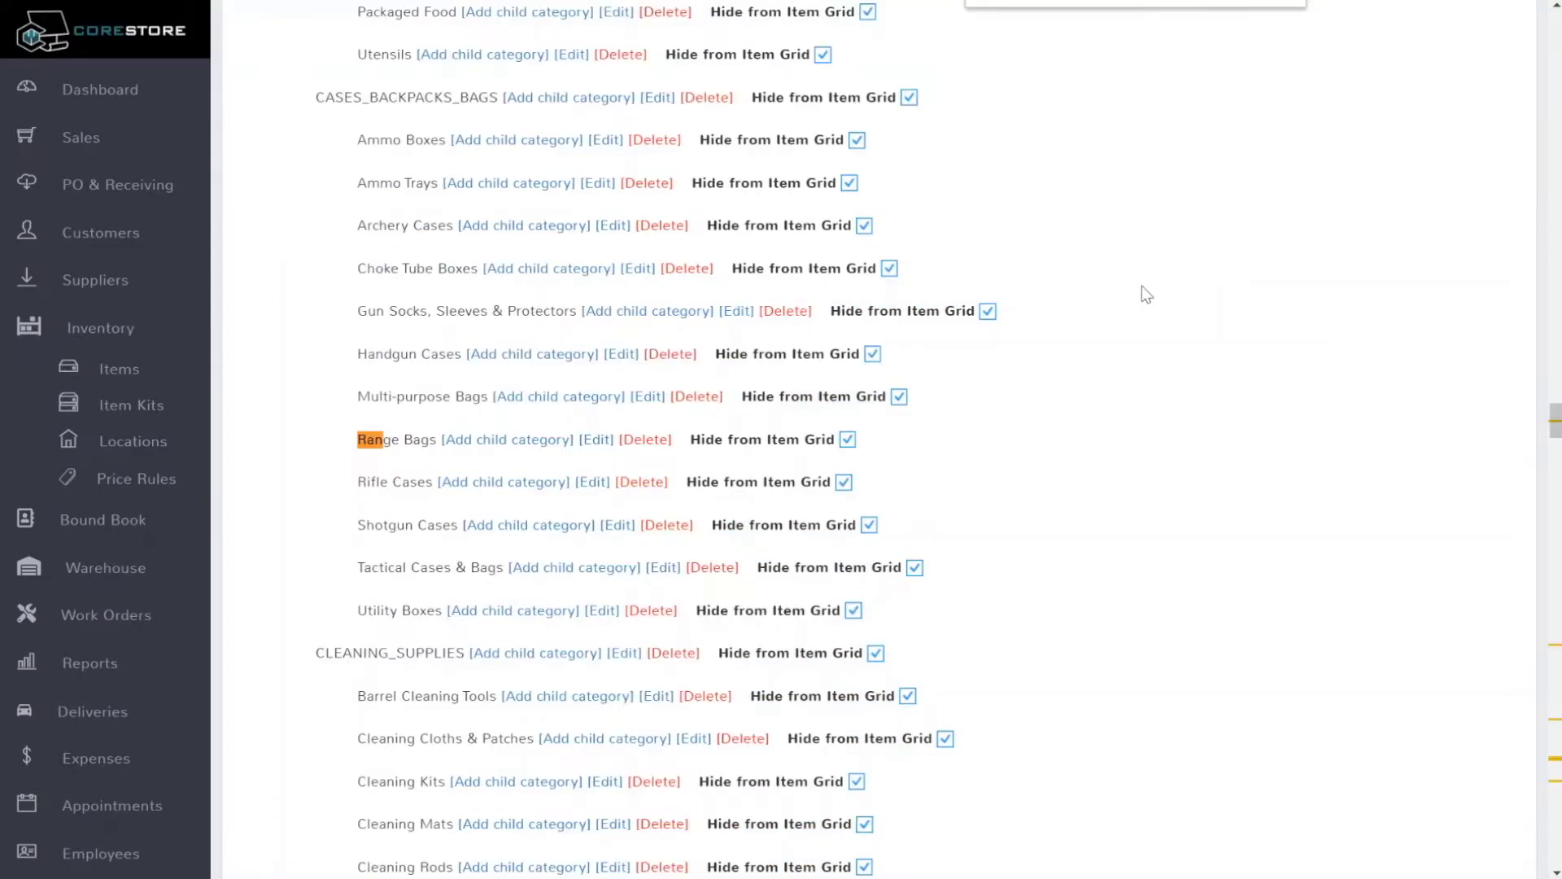
pyautogui.press('Return')
pyautogui.press('Return')
pyautogui.press('Return')
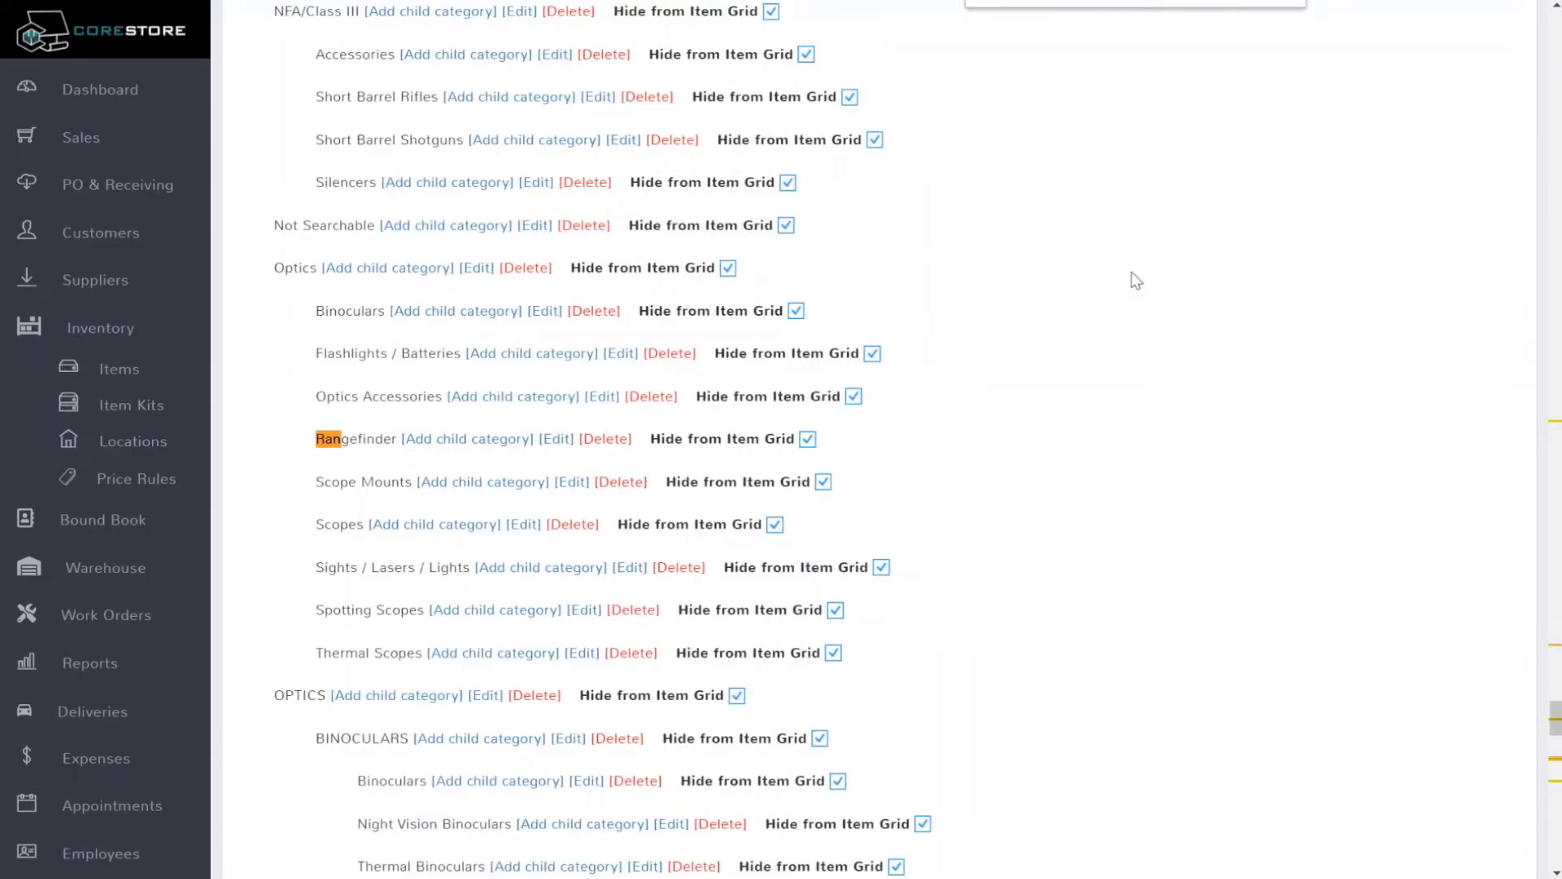
pyautogui.press('Return')
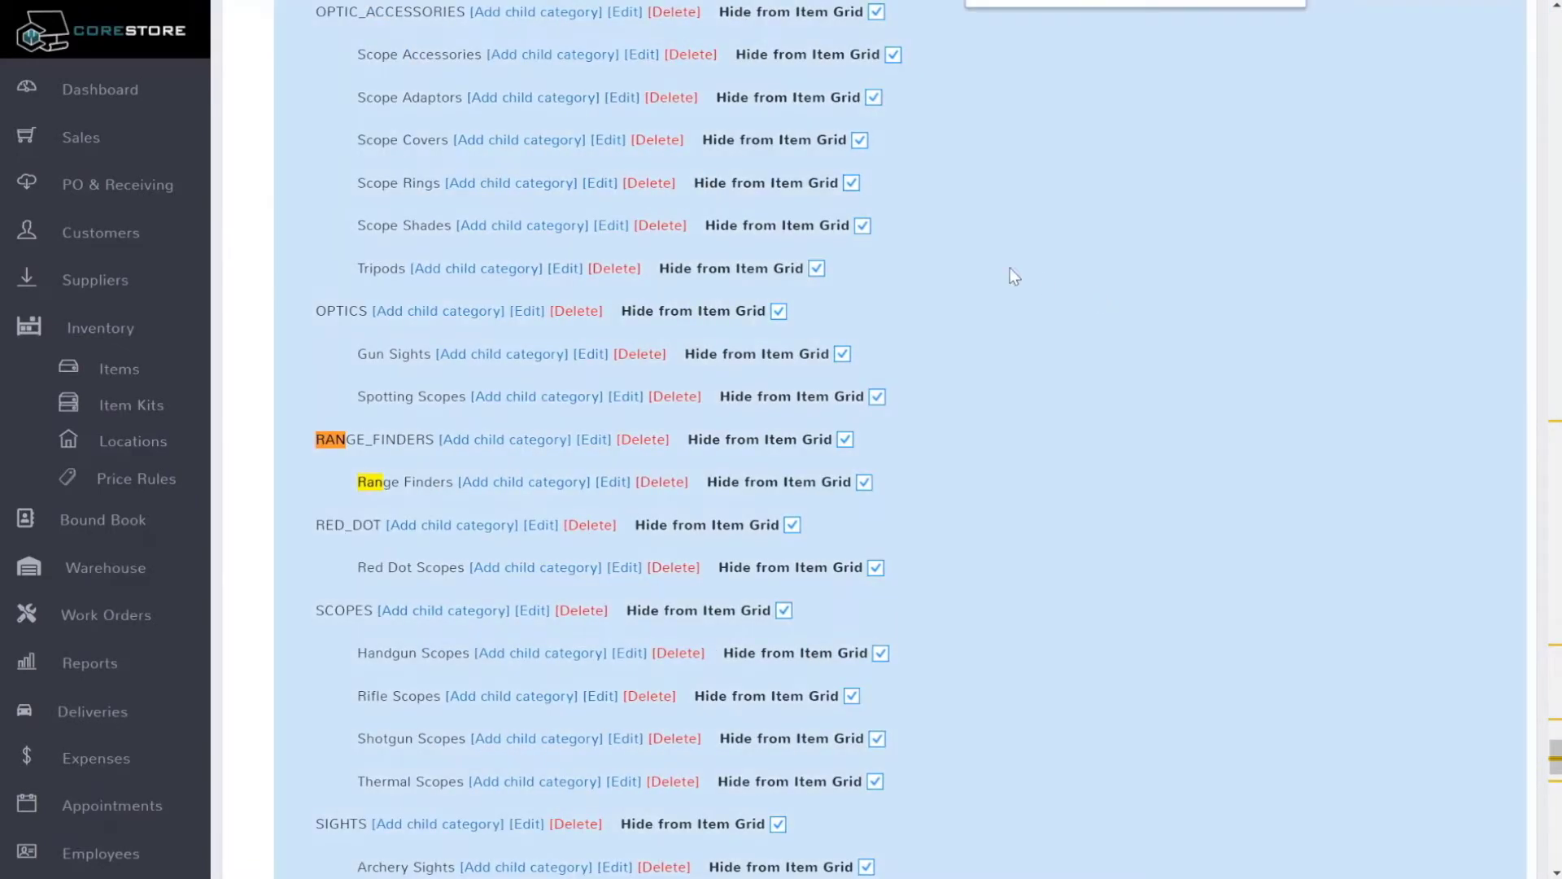
pyautogui.press('Return')
pyautogui.press('Return')
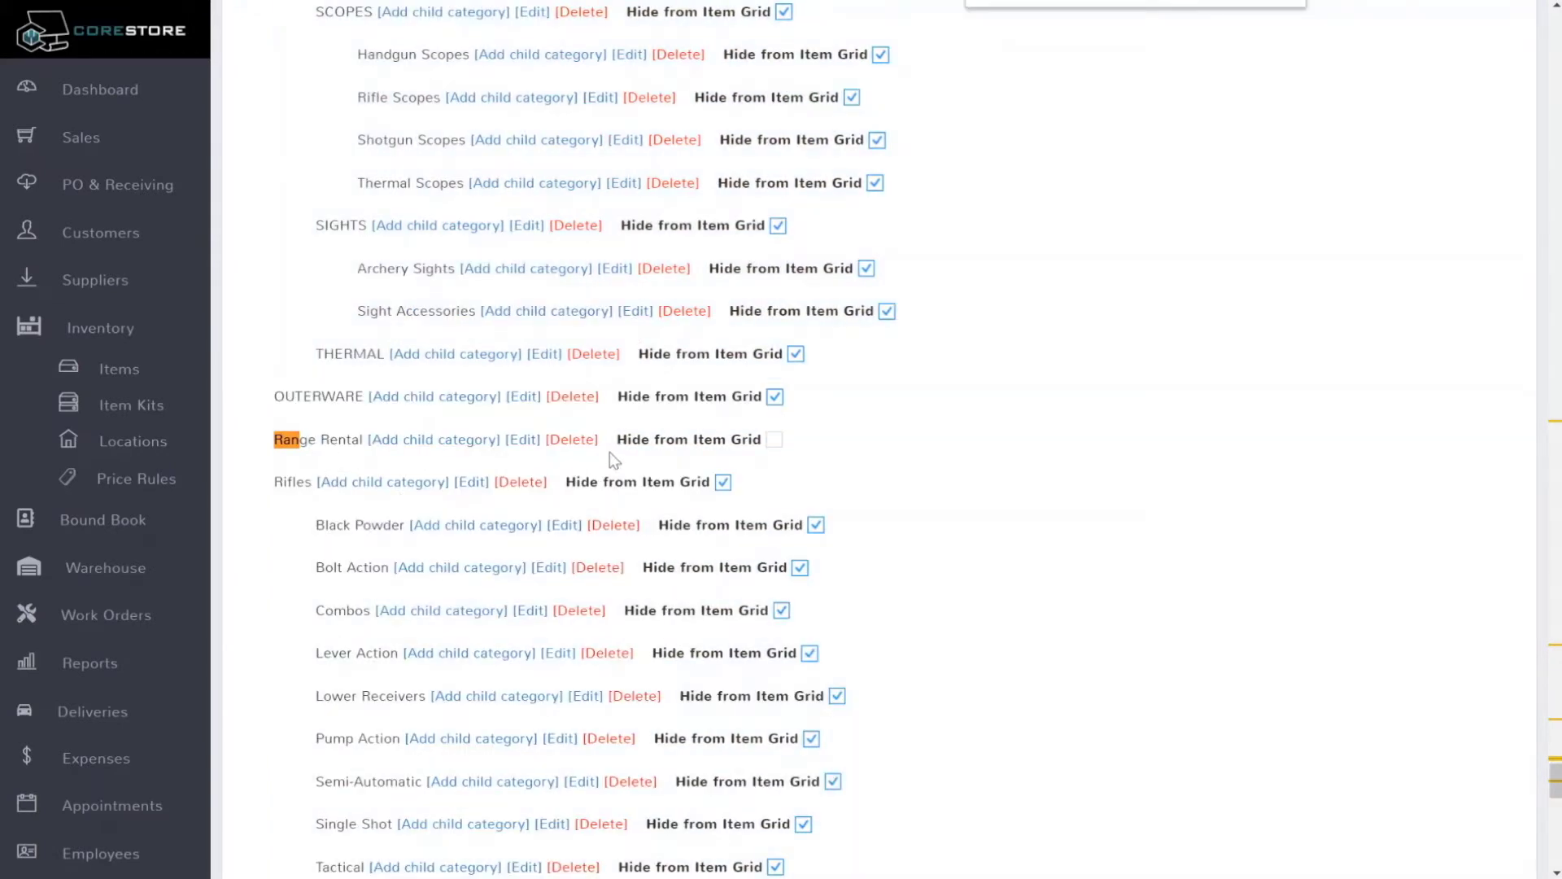
# Open the Range Rental category for editing, review its color and Rentals option, and save it
pyautogui.click(519, 440)
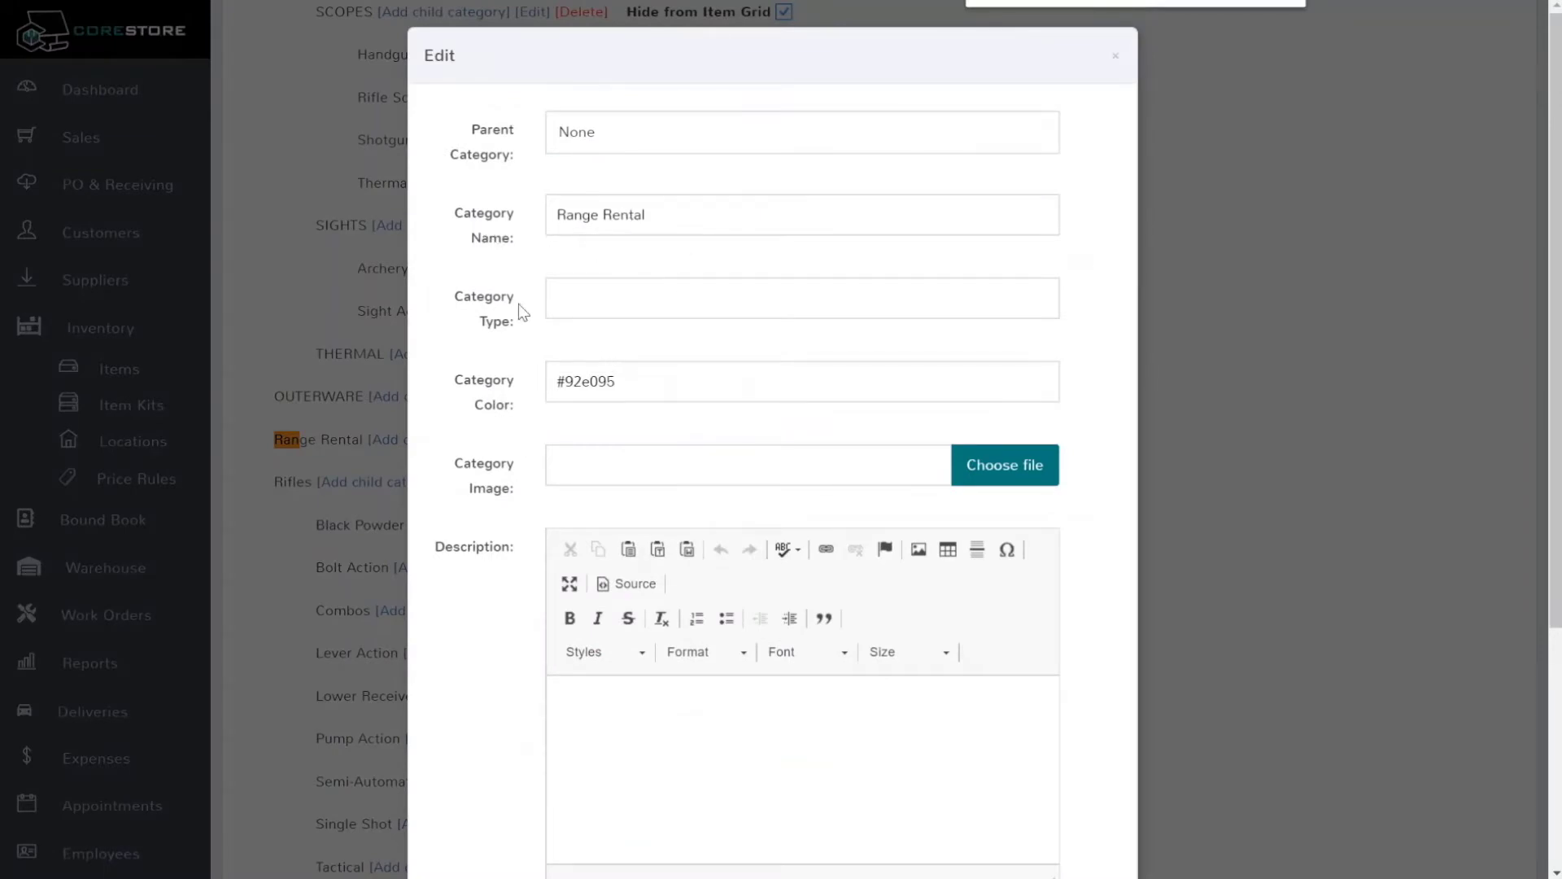
pyautogui.click(619, 381)
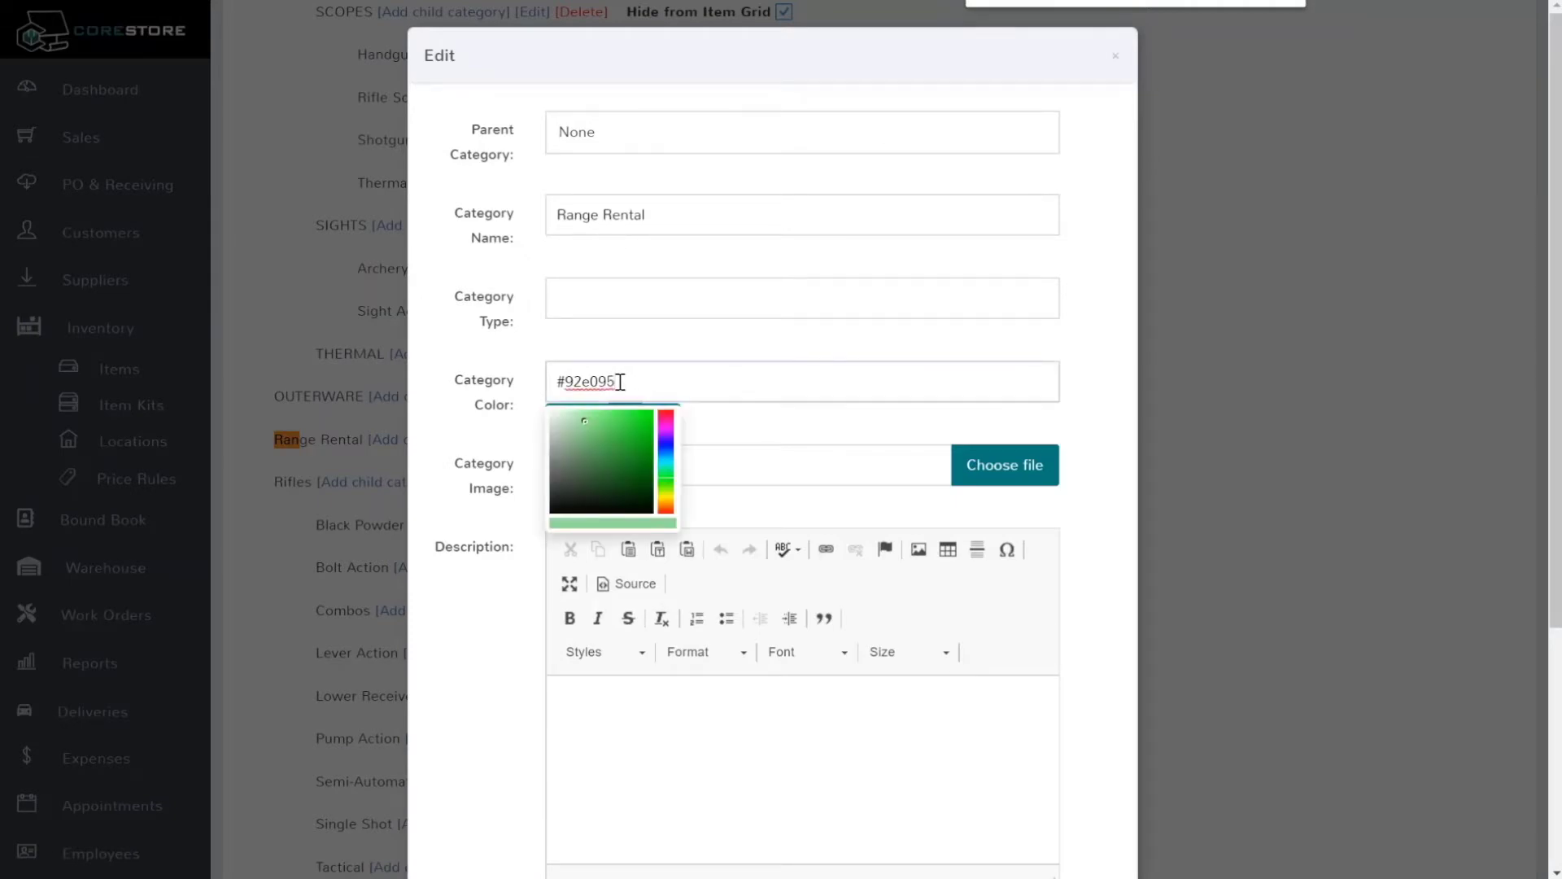
pyautogui.click(620, 382)
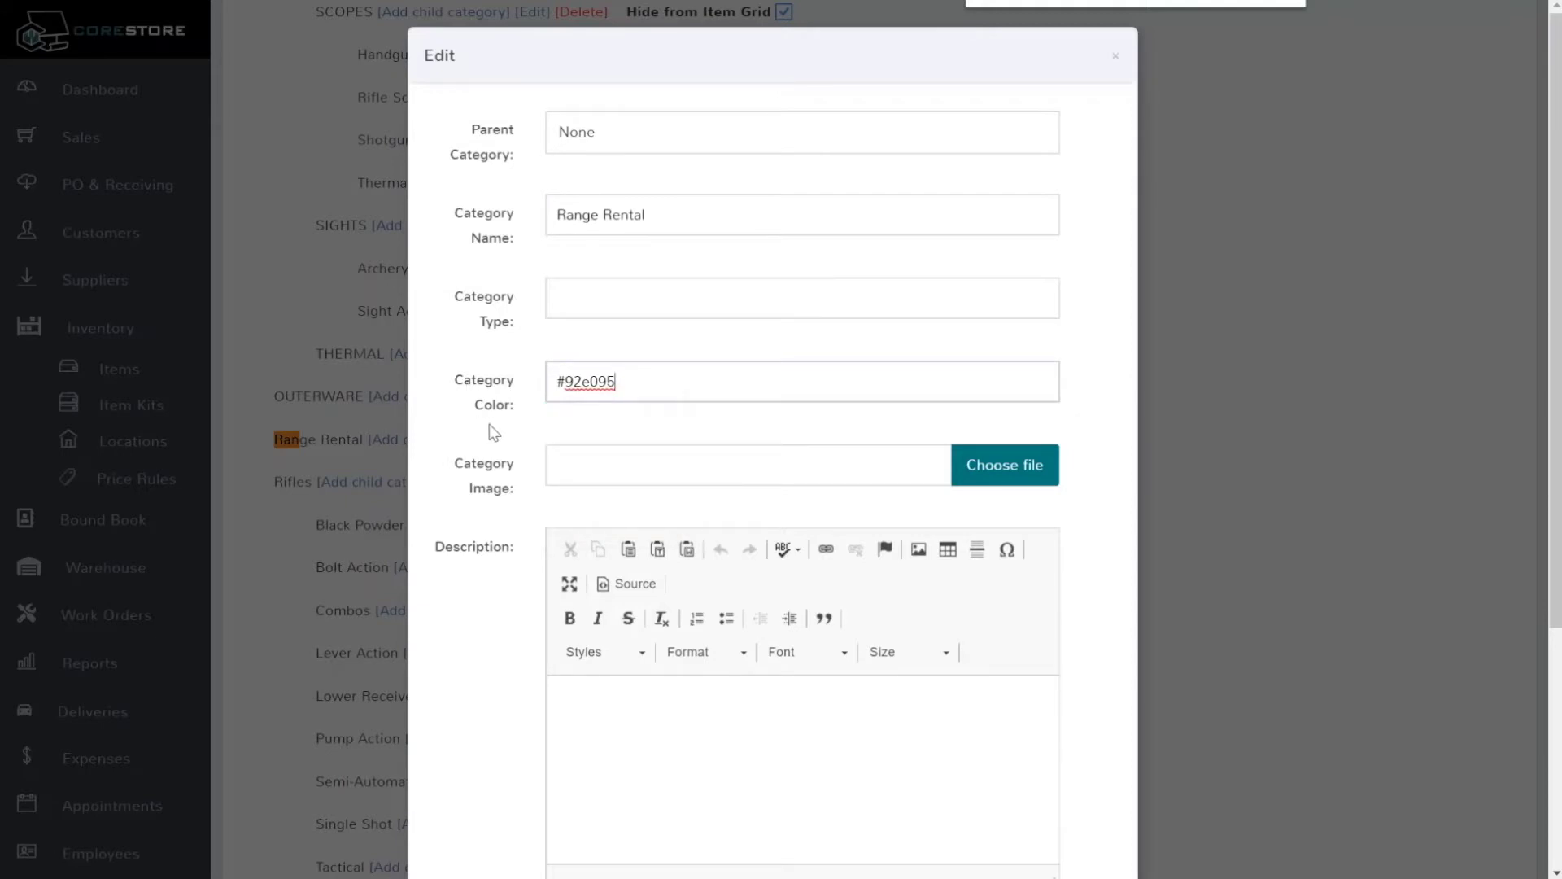
pyautogui.scroll(-4, 494, 432)
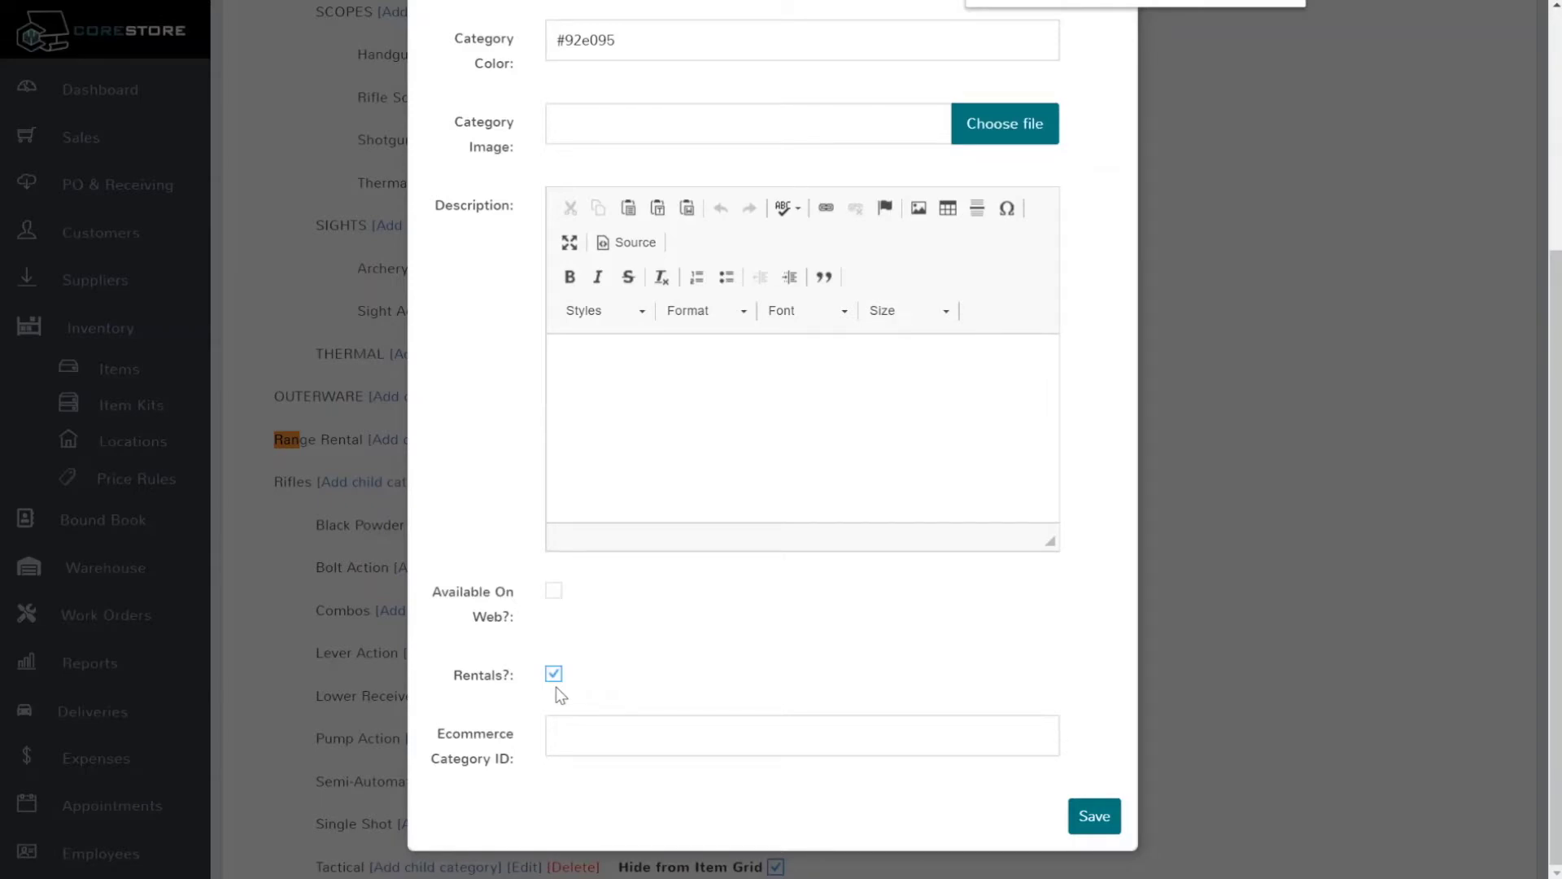
pyautogui.click(1091, 816)
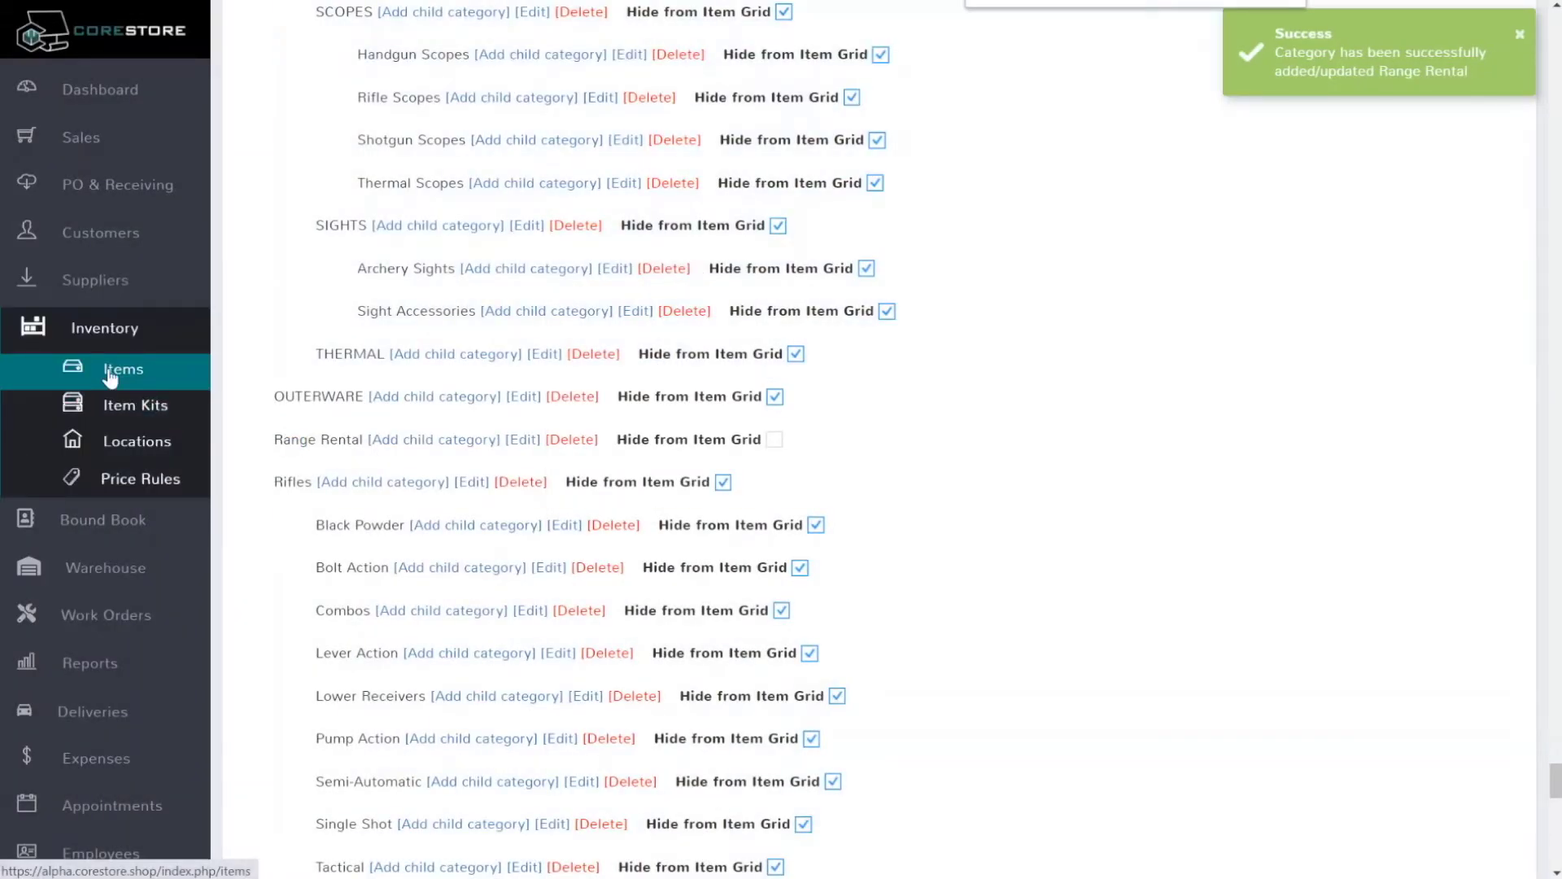
# Search the inventory items for "range l" and look through the range lane items
pyautogui.click(109, 368)
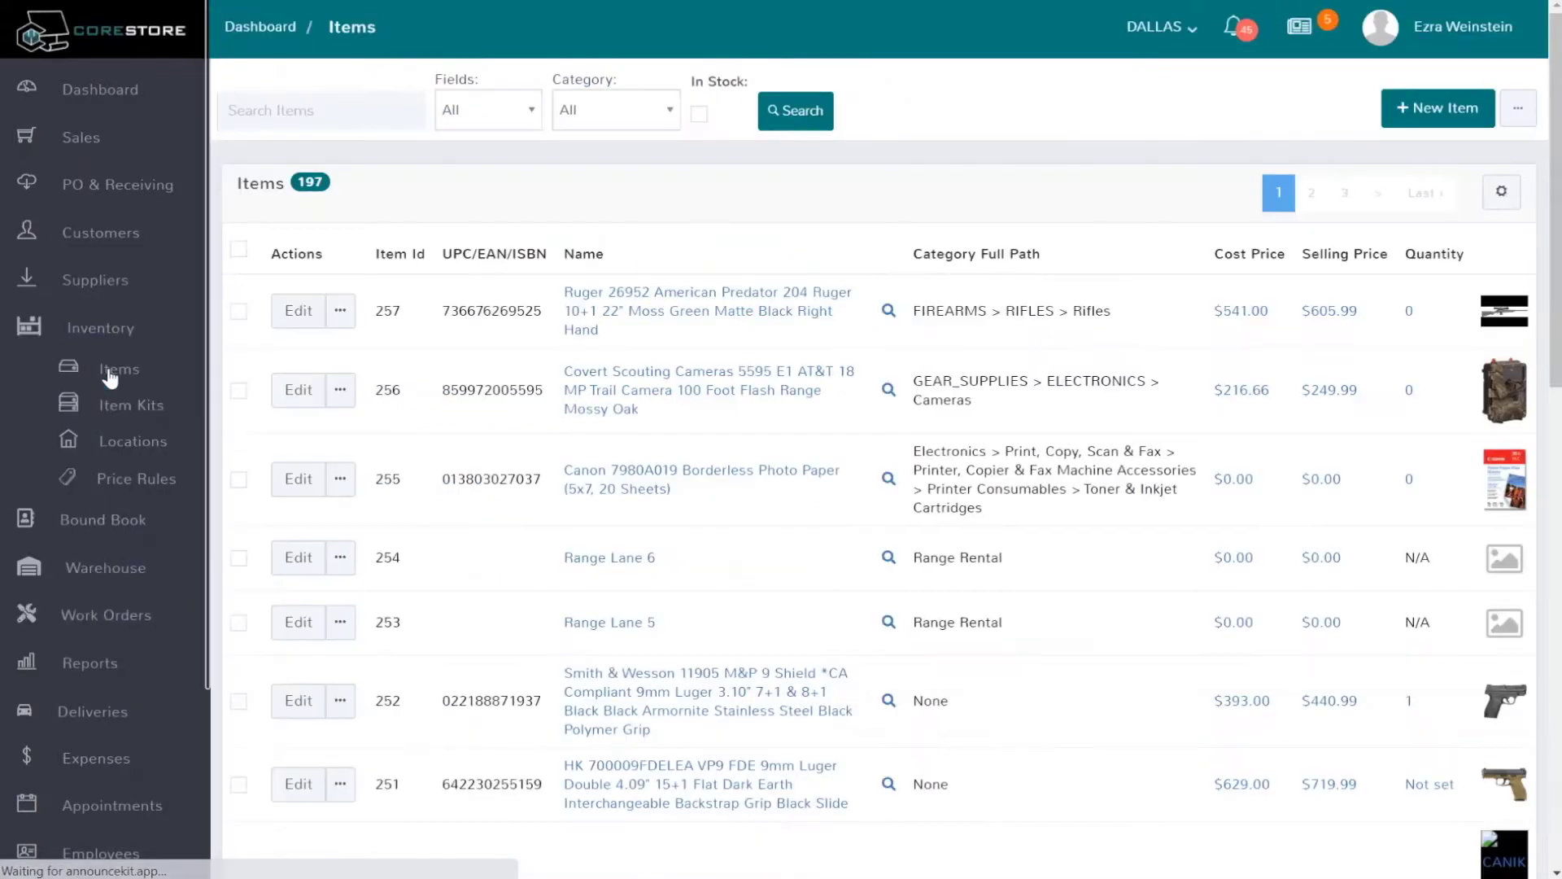
pyautogui.write('range')
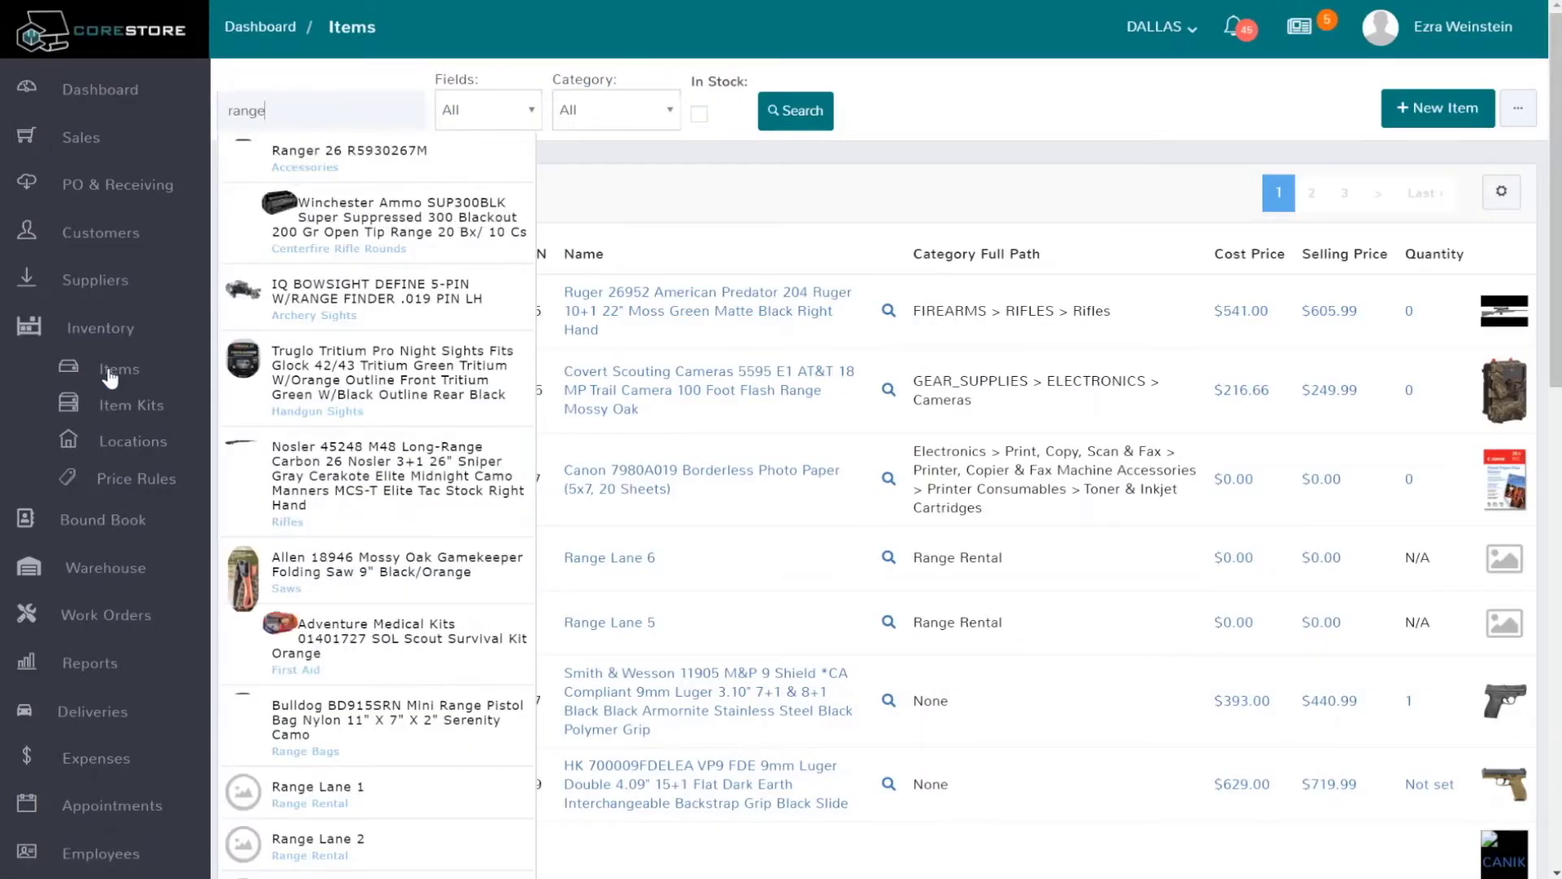
pyautogui.write(' l')
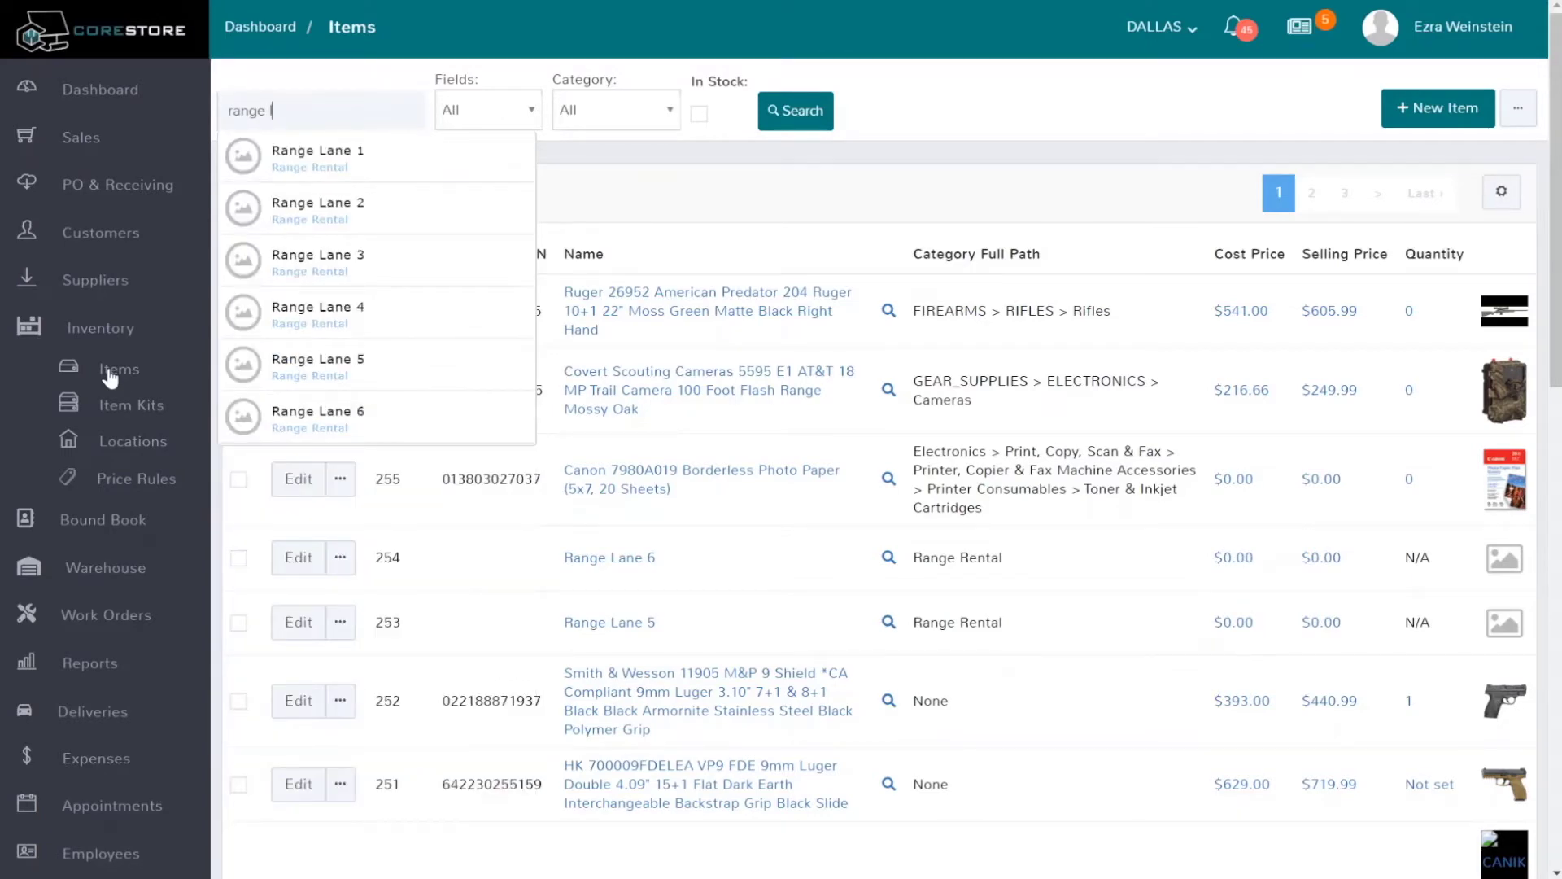
pyautogui.press('Return')
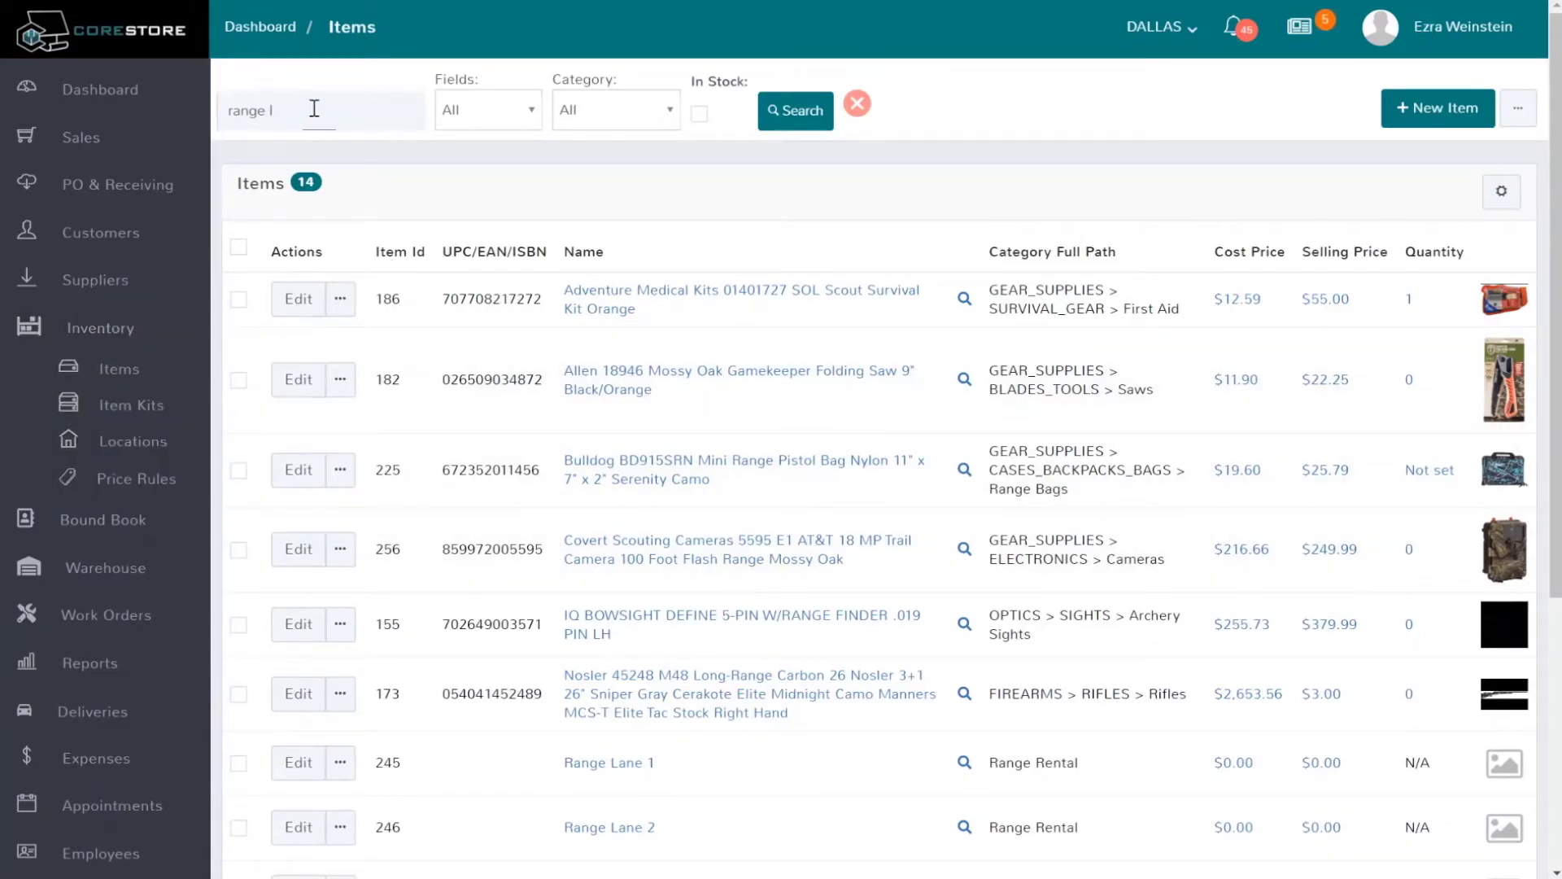
pyautogui.scroll(-5, 558, 512)
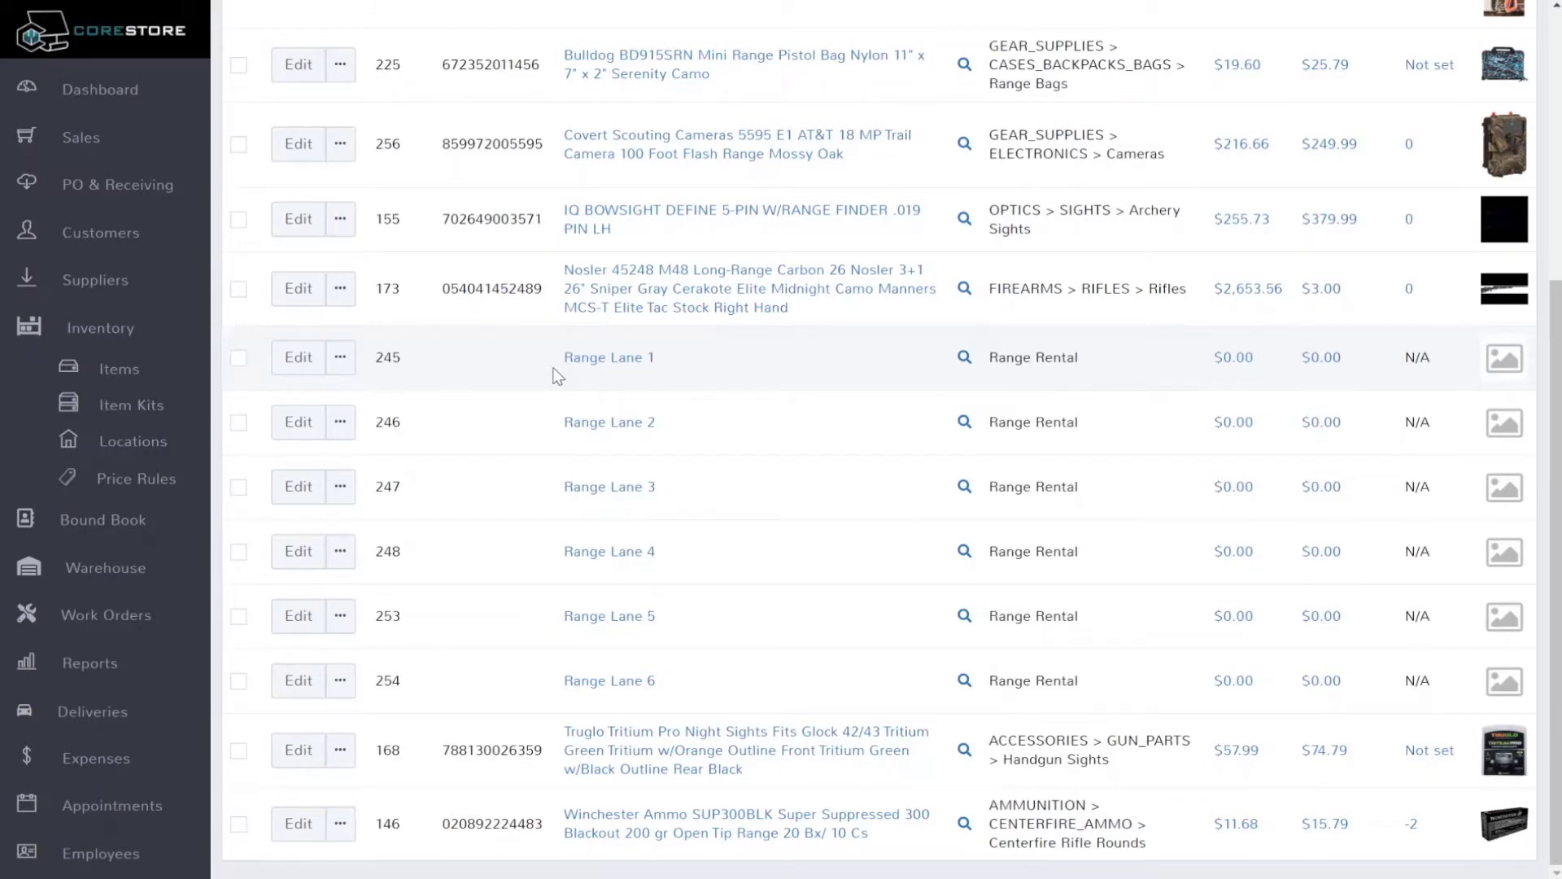
# Open the Range Lane 1 item for editing and review its service, rental item, single rental and rented-color settings
pyautogui.click(338, 364)
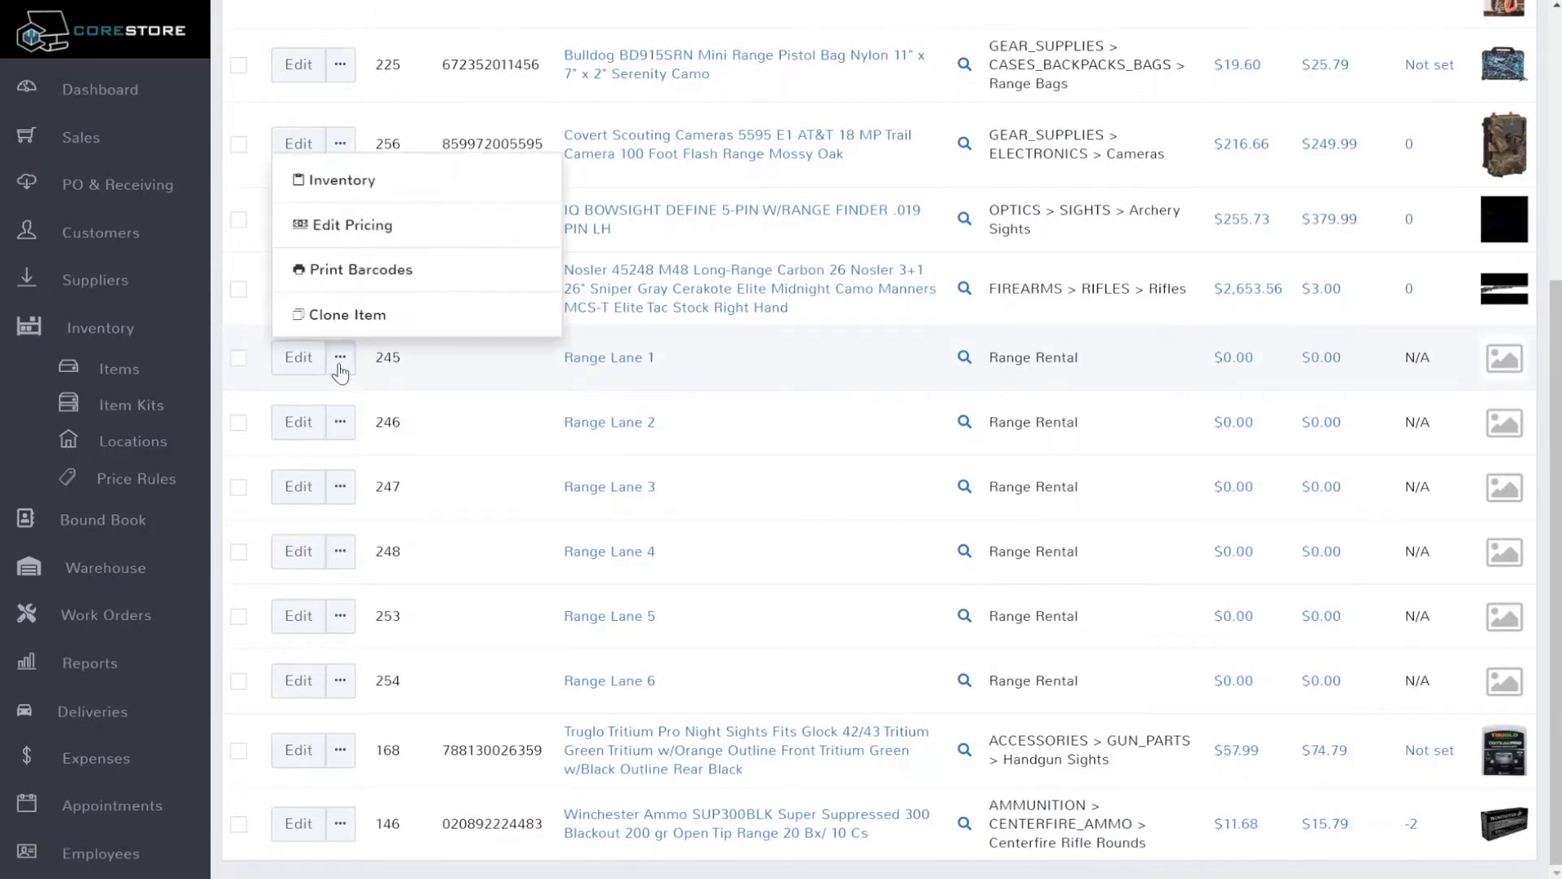
pyautogui.click(496, 387)
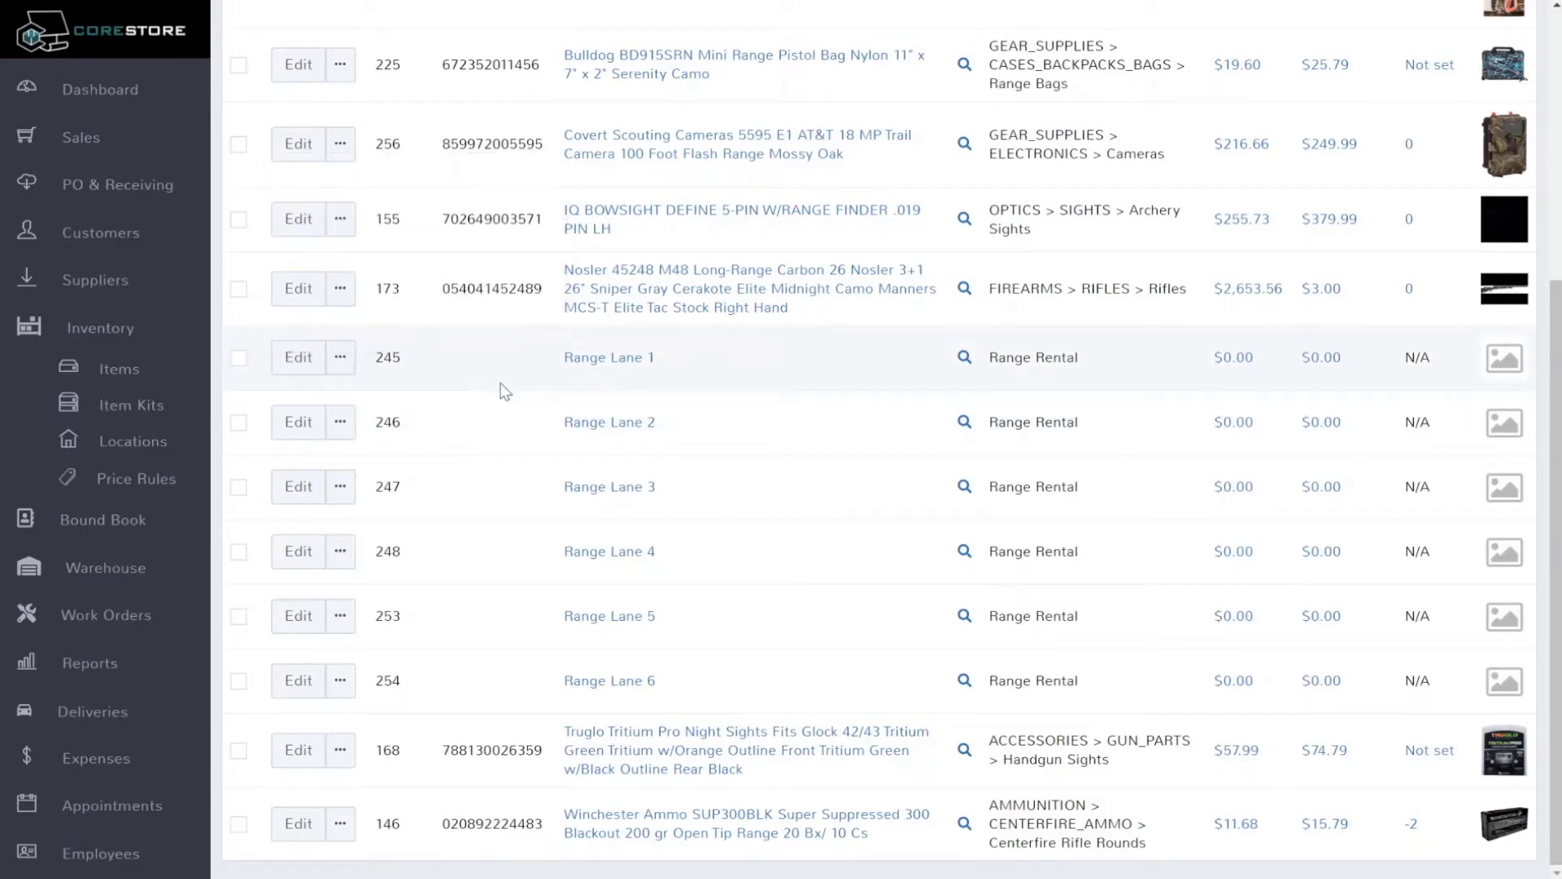
pyautogui.click(299, 361)
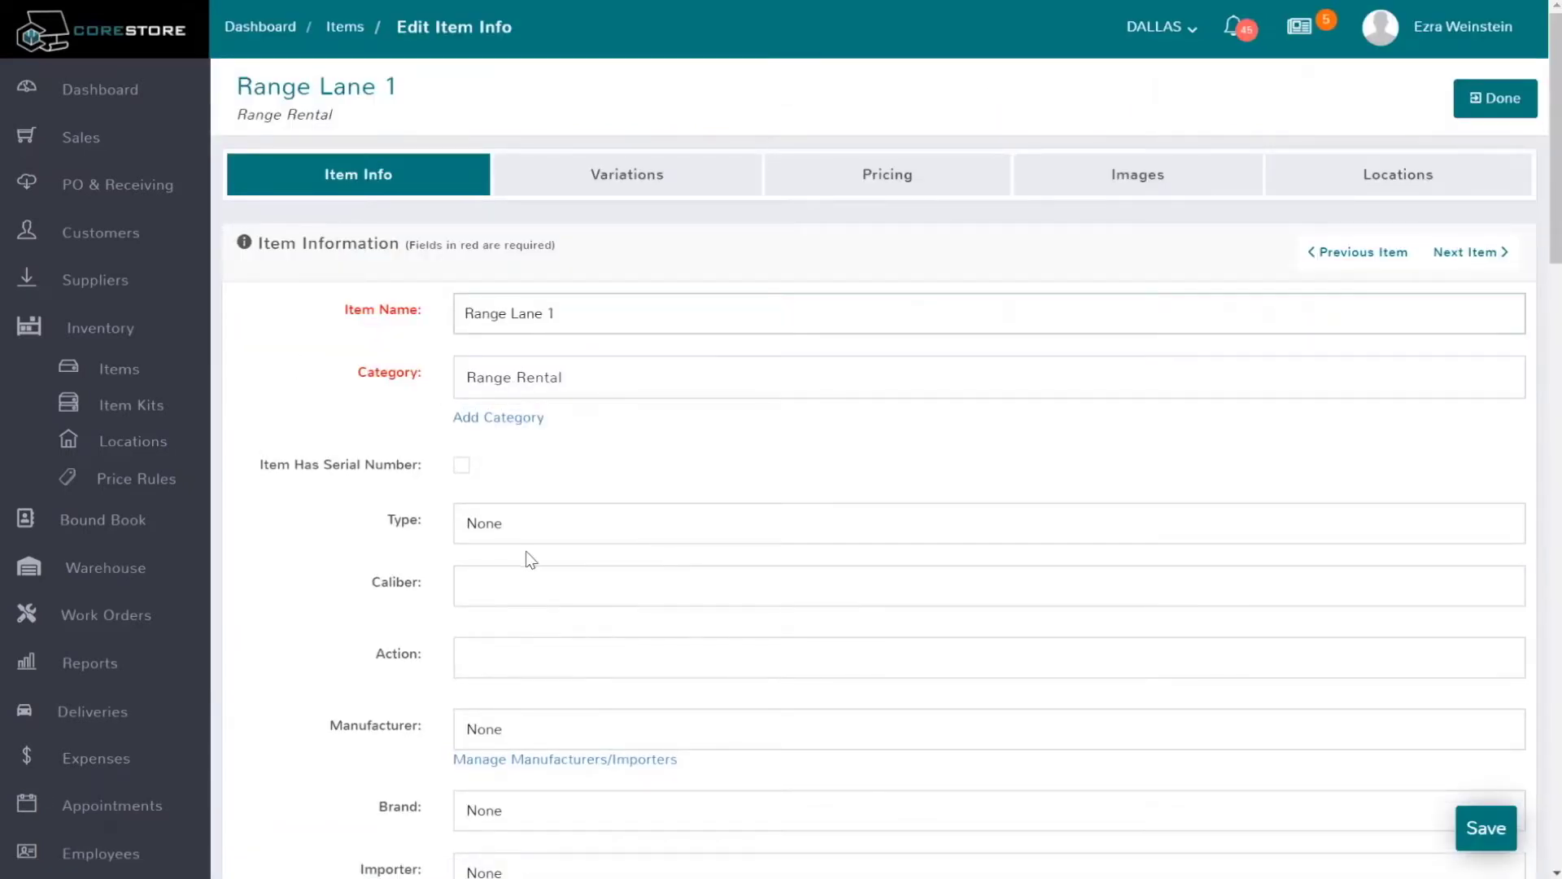
pyautogui.scroll(-2, 528, 560)
pyautogui.scroll(-10, 414, 576)
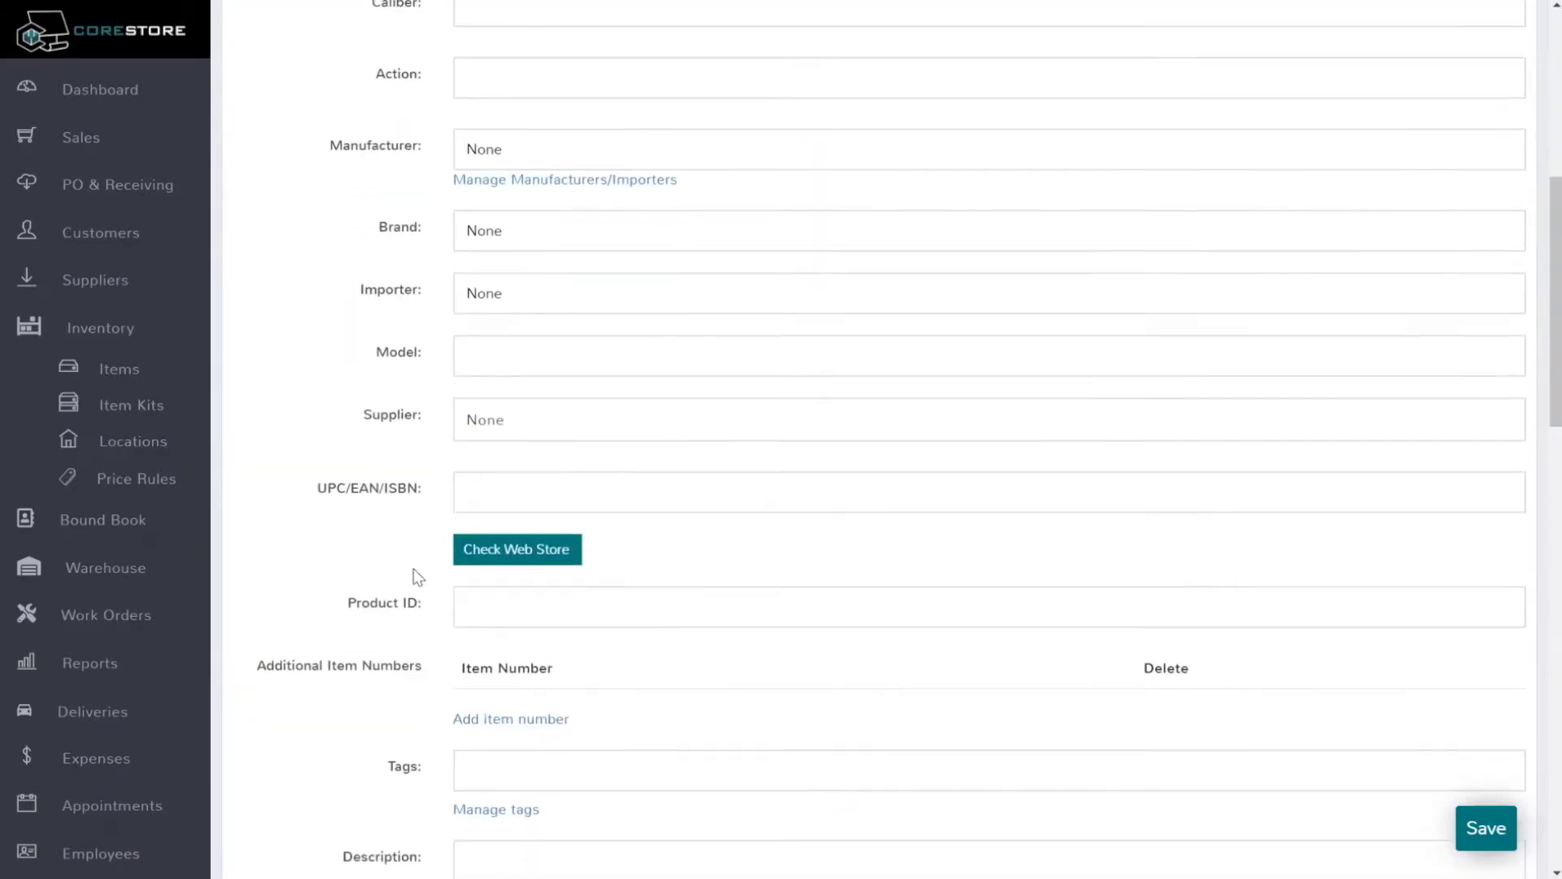
pyautogui.scroll(-12, 413, 569)
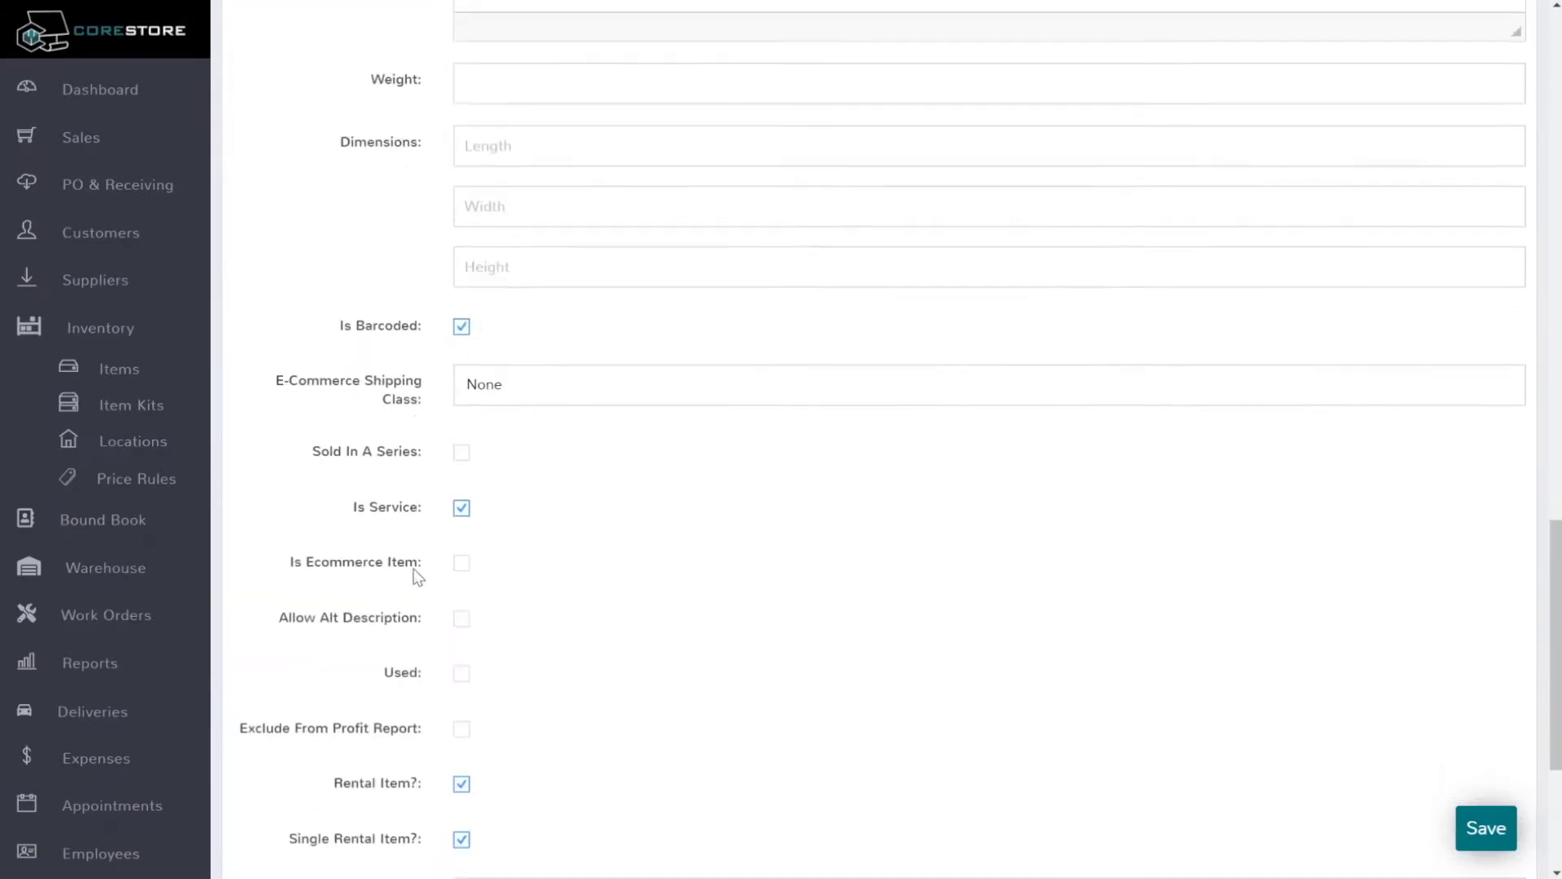
pyautogui.scroll(2, 415, 576)
pyautogui.scroll(-2, 415, 576)
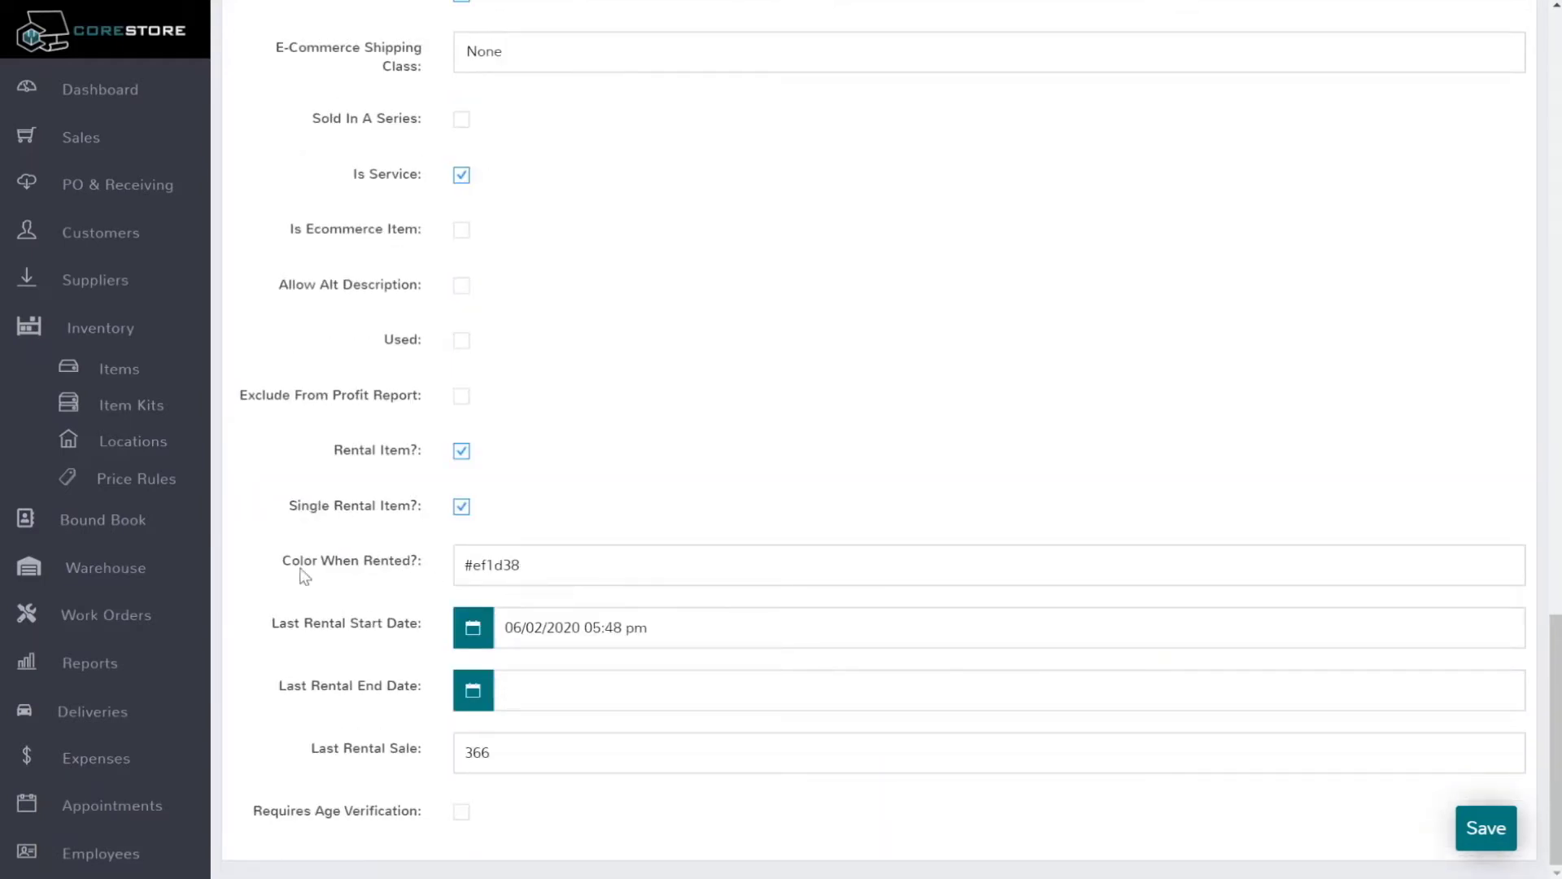
pyautogui.click(521, 562)
pyautogui.moveTo(521, 561); pyautogui.dragTo(436, 575)
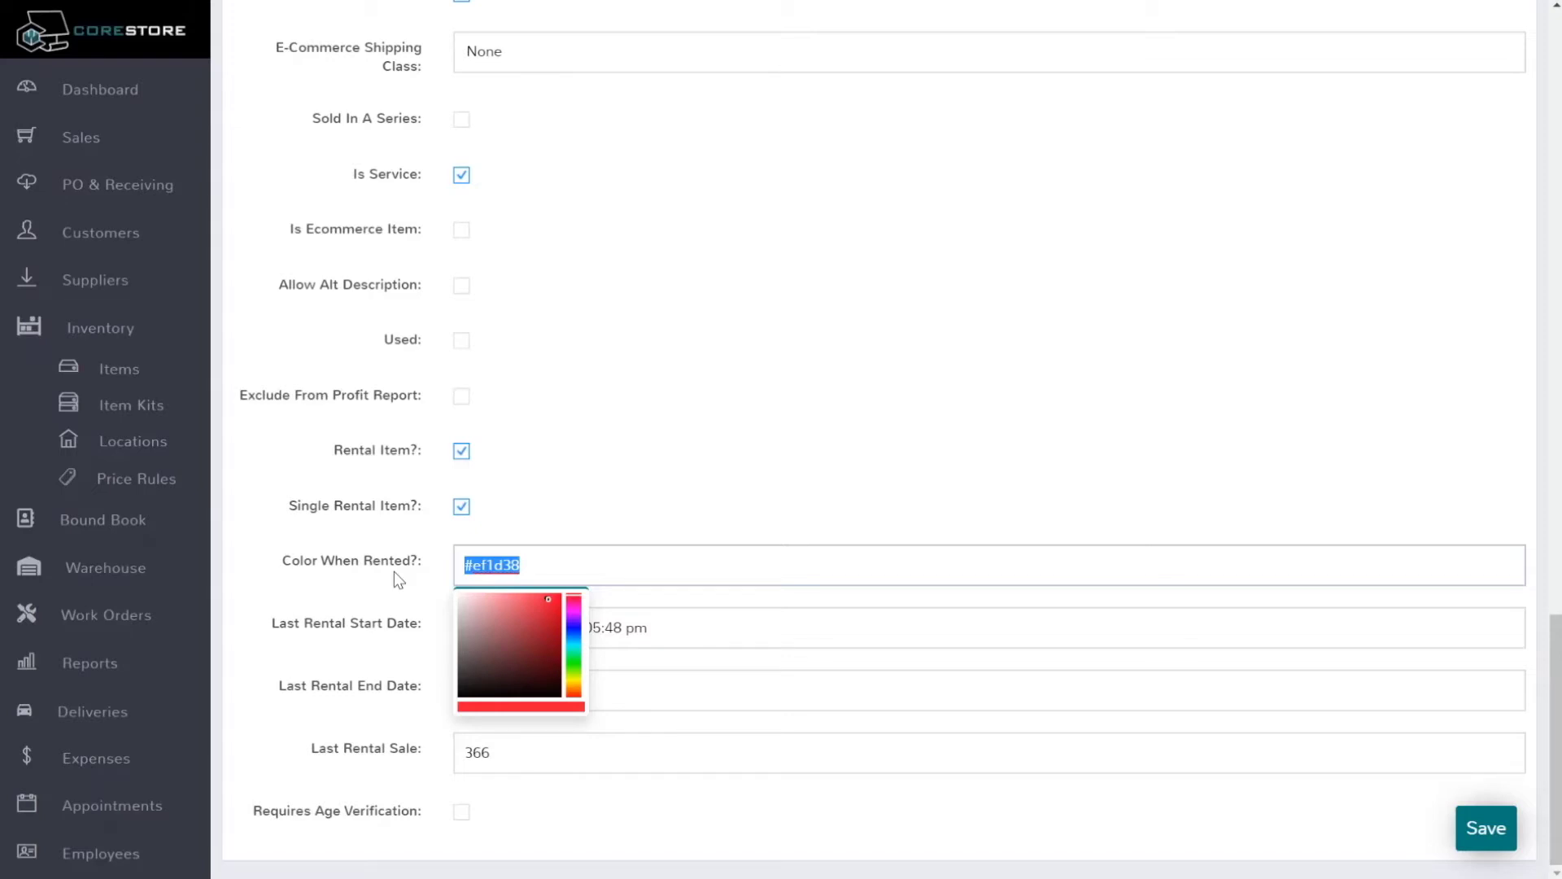
pyautogui.scroll(10, 394, 571)
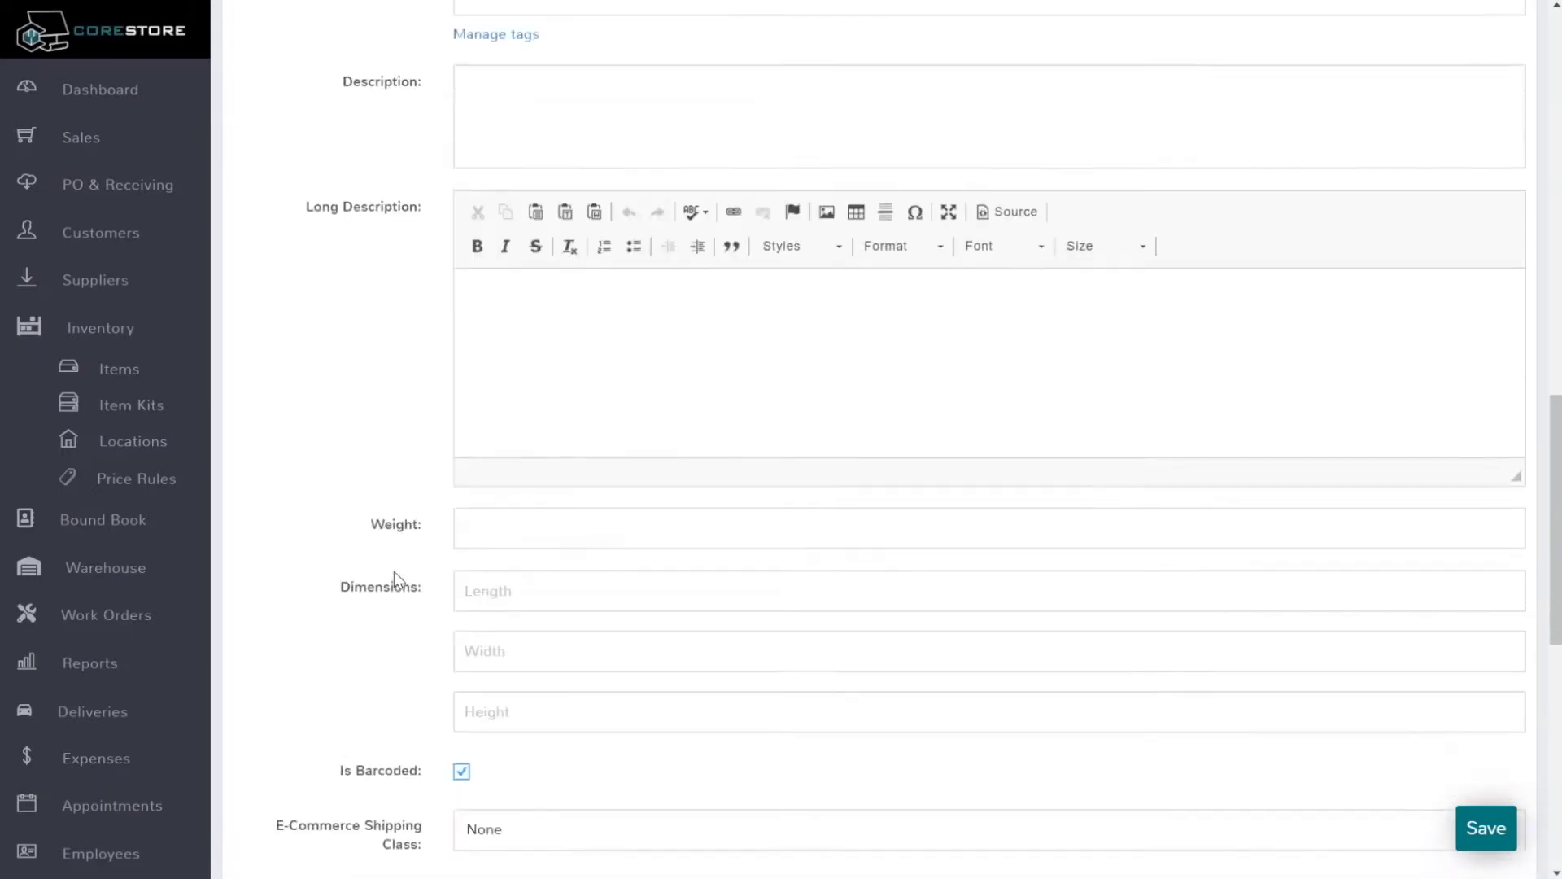
pyautogui.scroll(10, 394, 571)
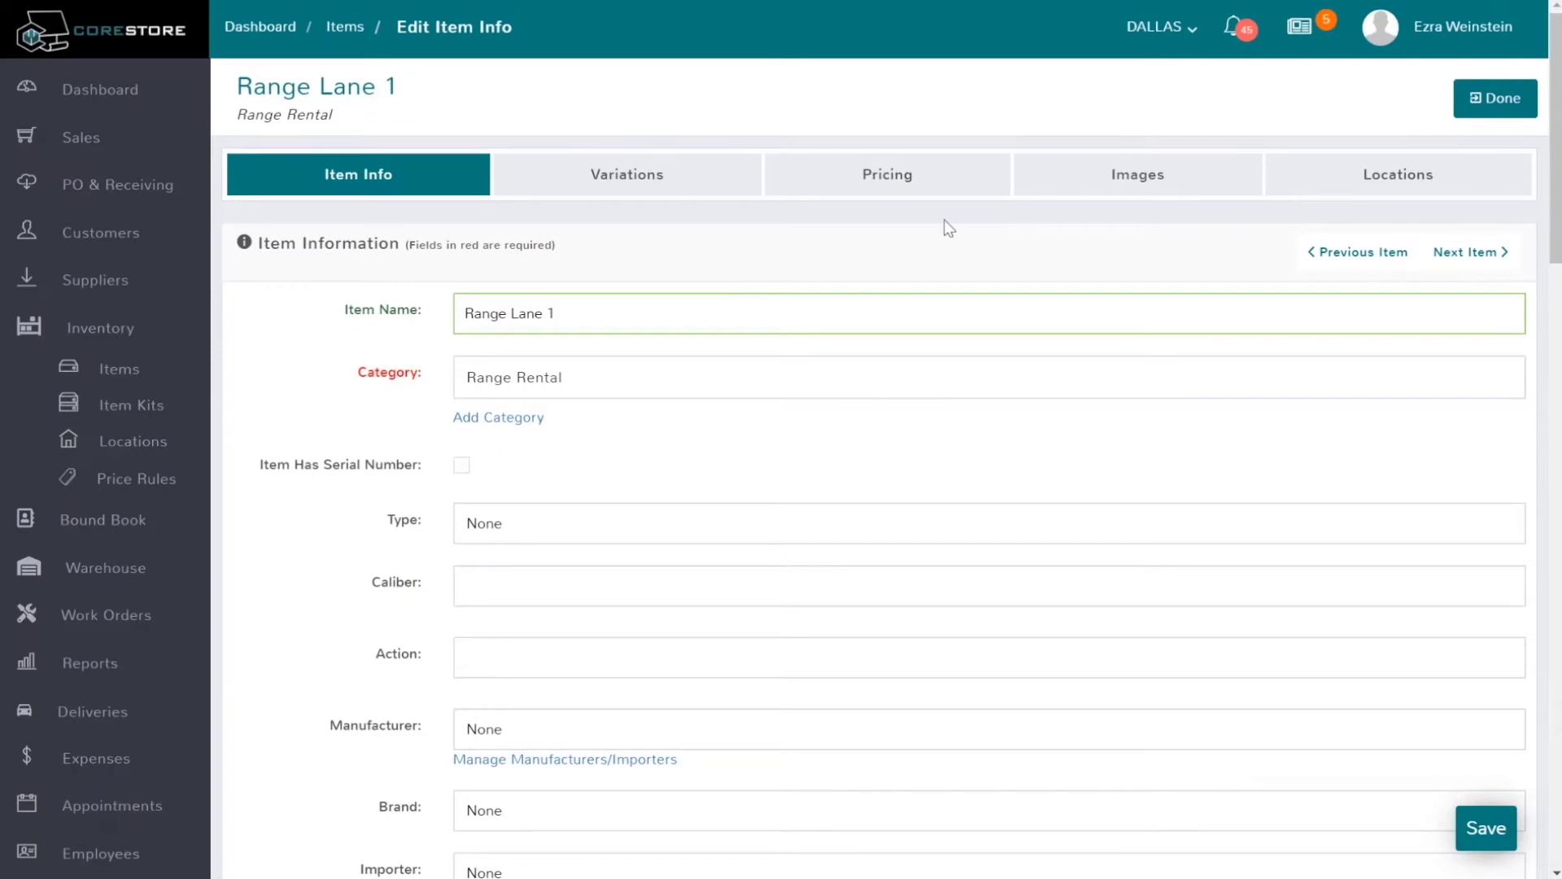
# In Range Lane 1's pricing, set the first rental rate's price to 5 and the RANGE RENTAL 2+ rate's price to 4
pyautogui.click(893, 181)
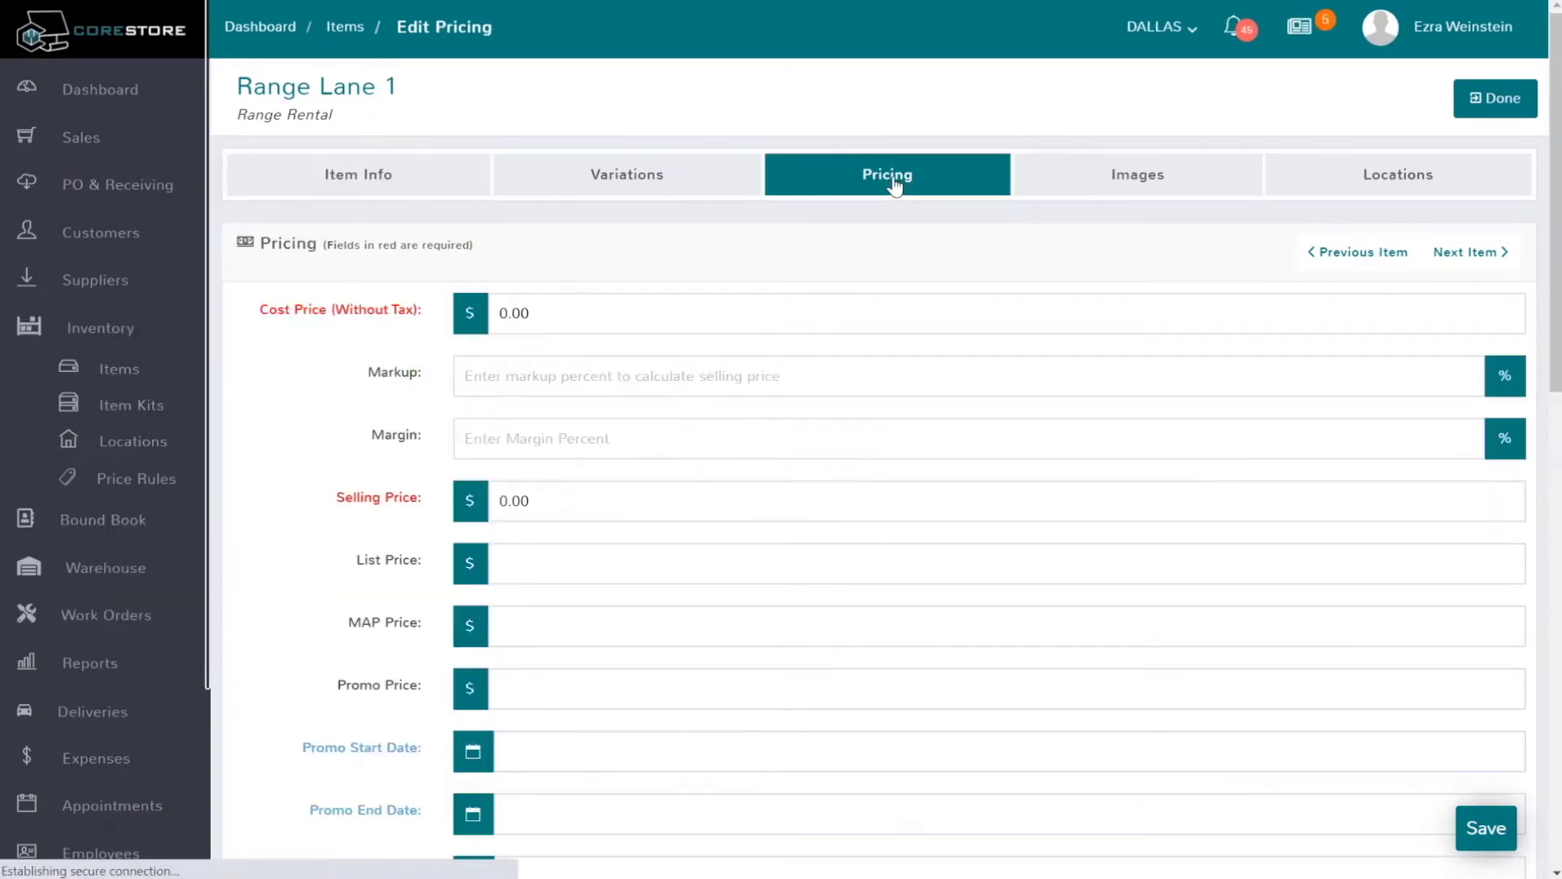
pyautogui.scroll(-4, 830, 596)
pyautogui.scroll(-10, 832, 599)
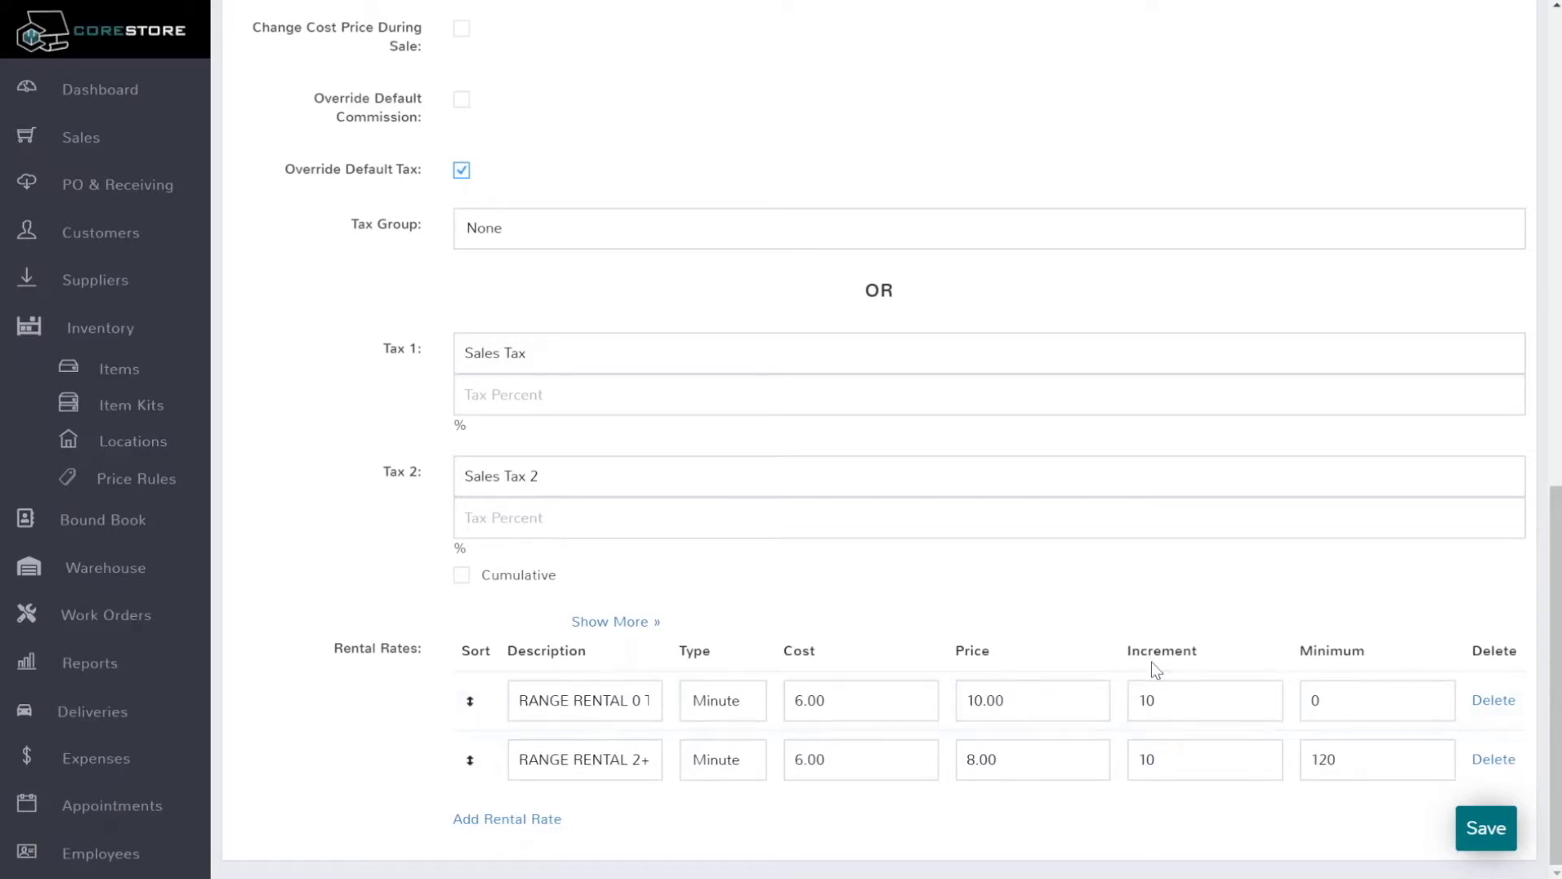
pyautogui.moveTo(1009, 701); pyautogui.dragTo(948, 701)
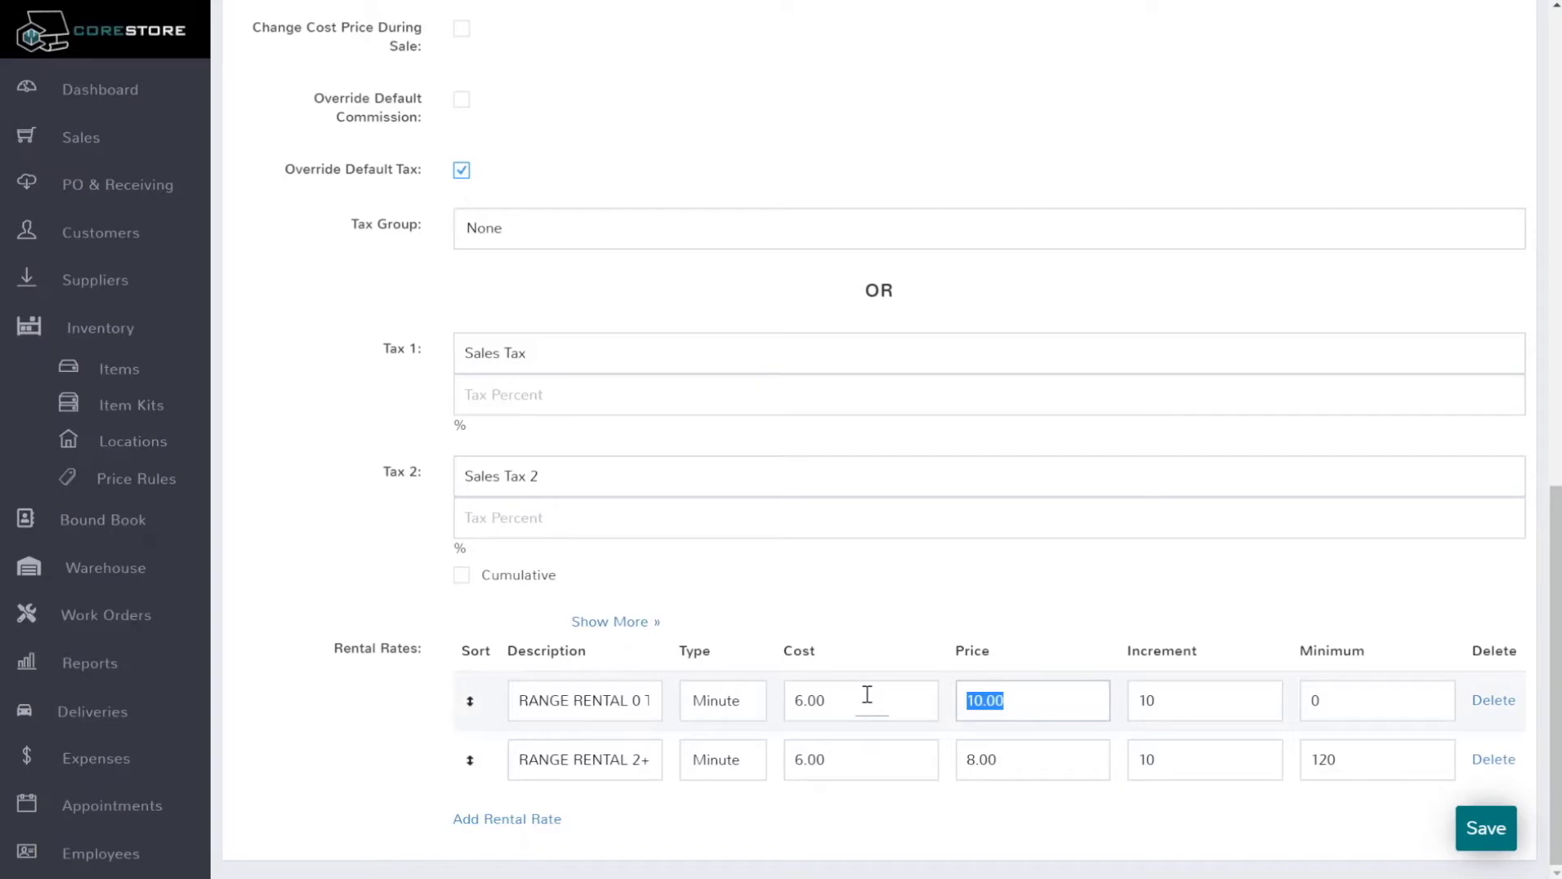
pyautogui.write('5')
pyautogui.moveTo(1018, 755); pyautogui.dragTo(952, 750)
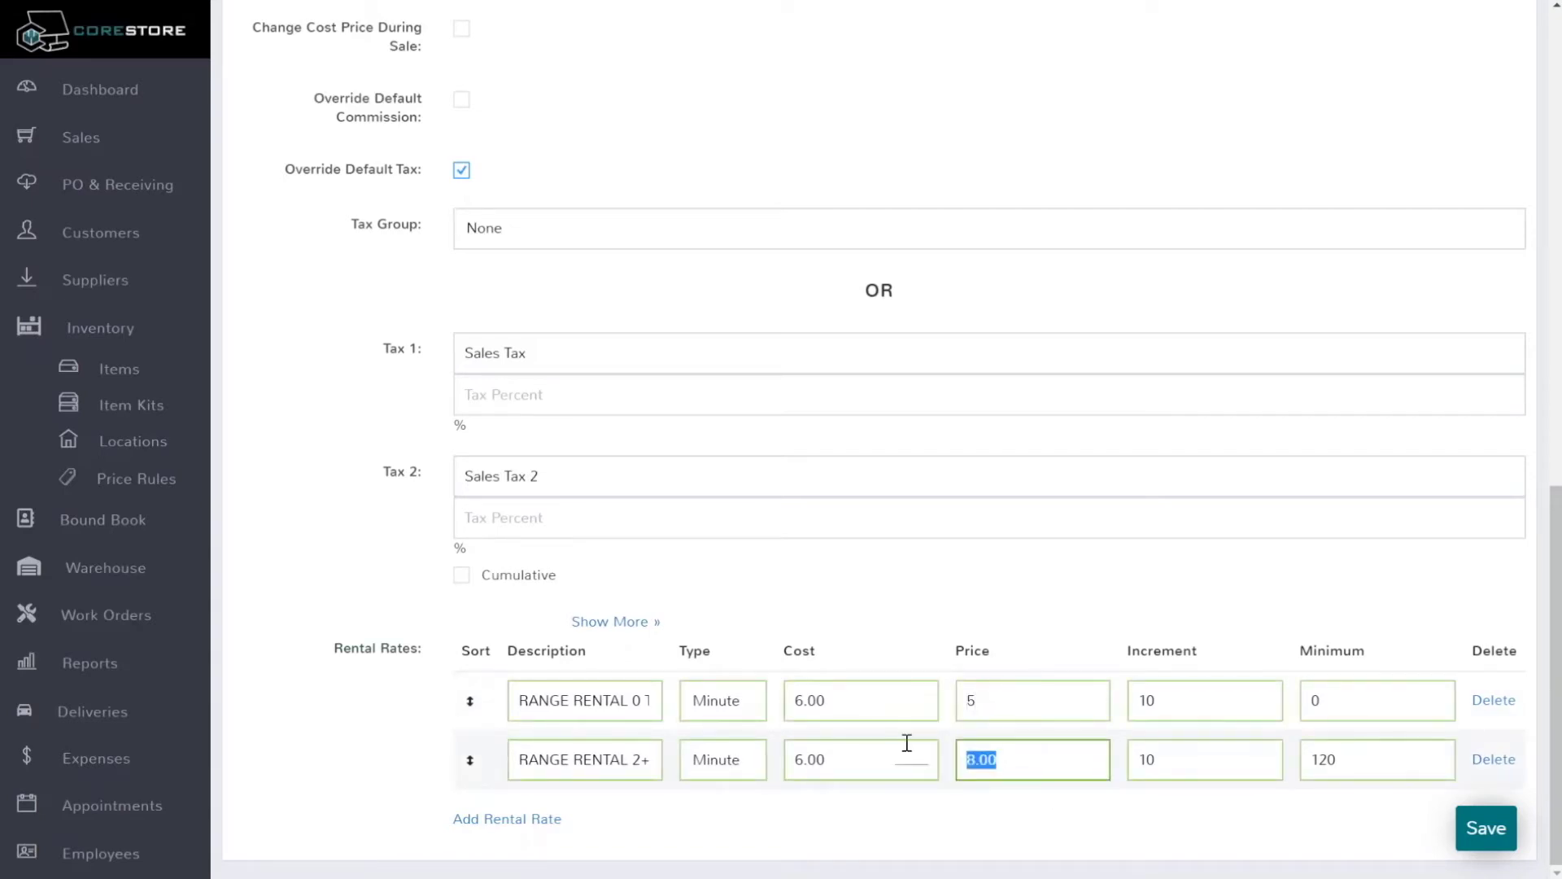
pyautogui.write('4')
# Review Range Lane 1's pricing fields and the time unit choices for the RANGE RENTAL 2+ rate
pyautogui.scroll(4, 569, 469)
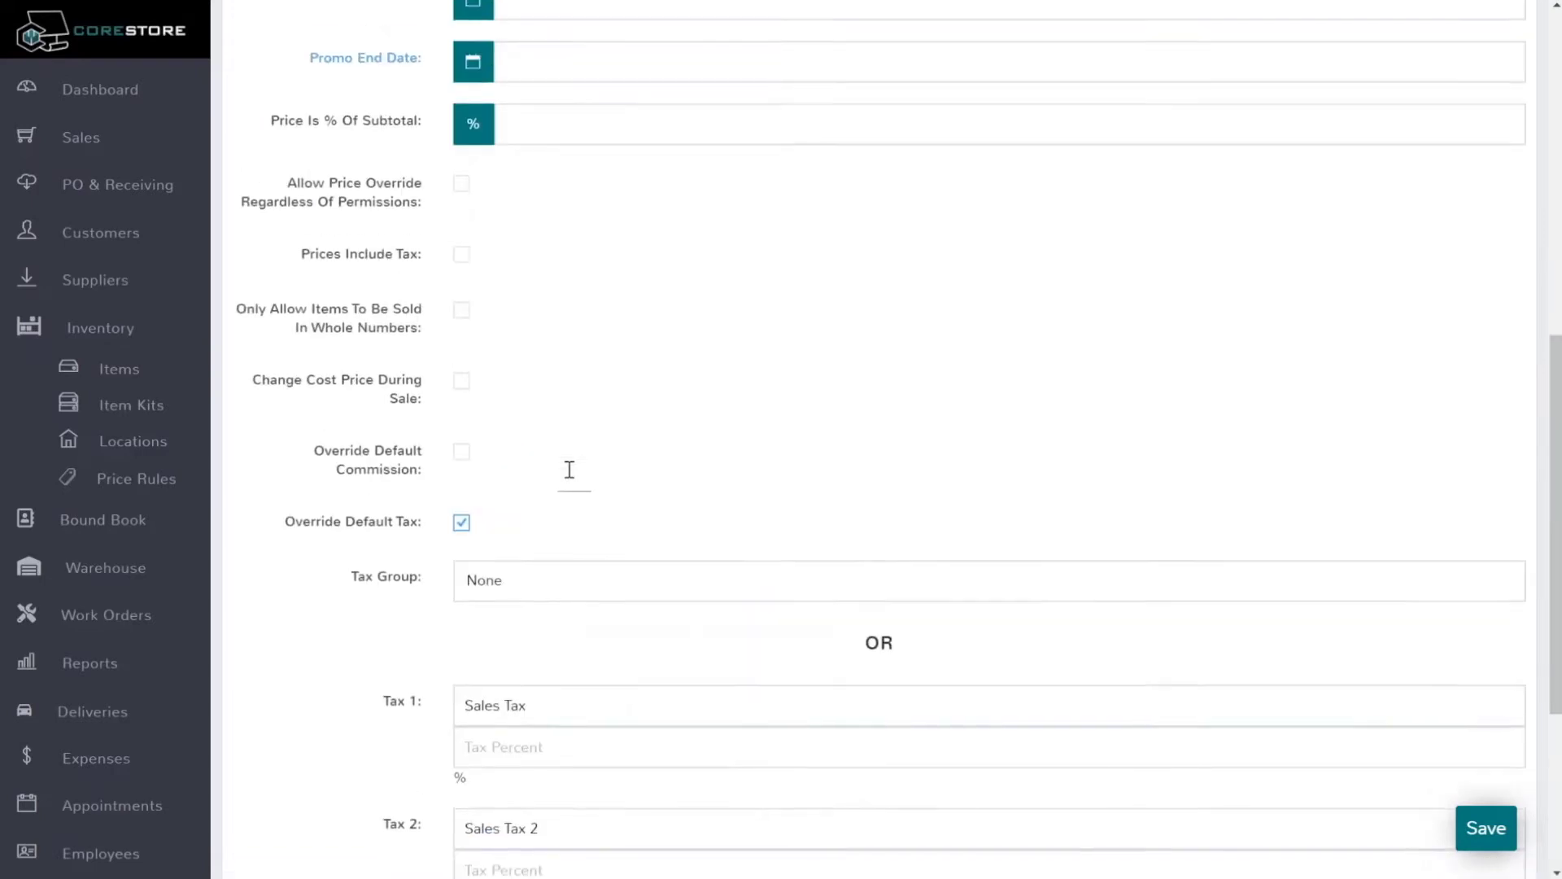
pyautogui.scroll(8, 570, 470)
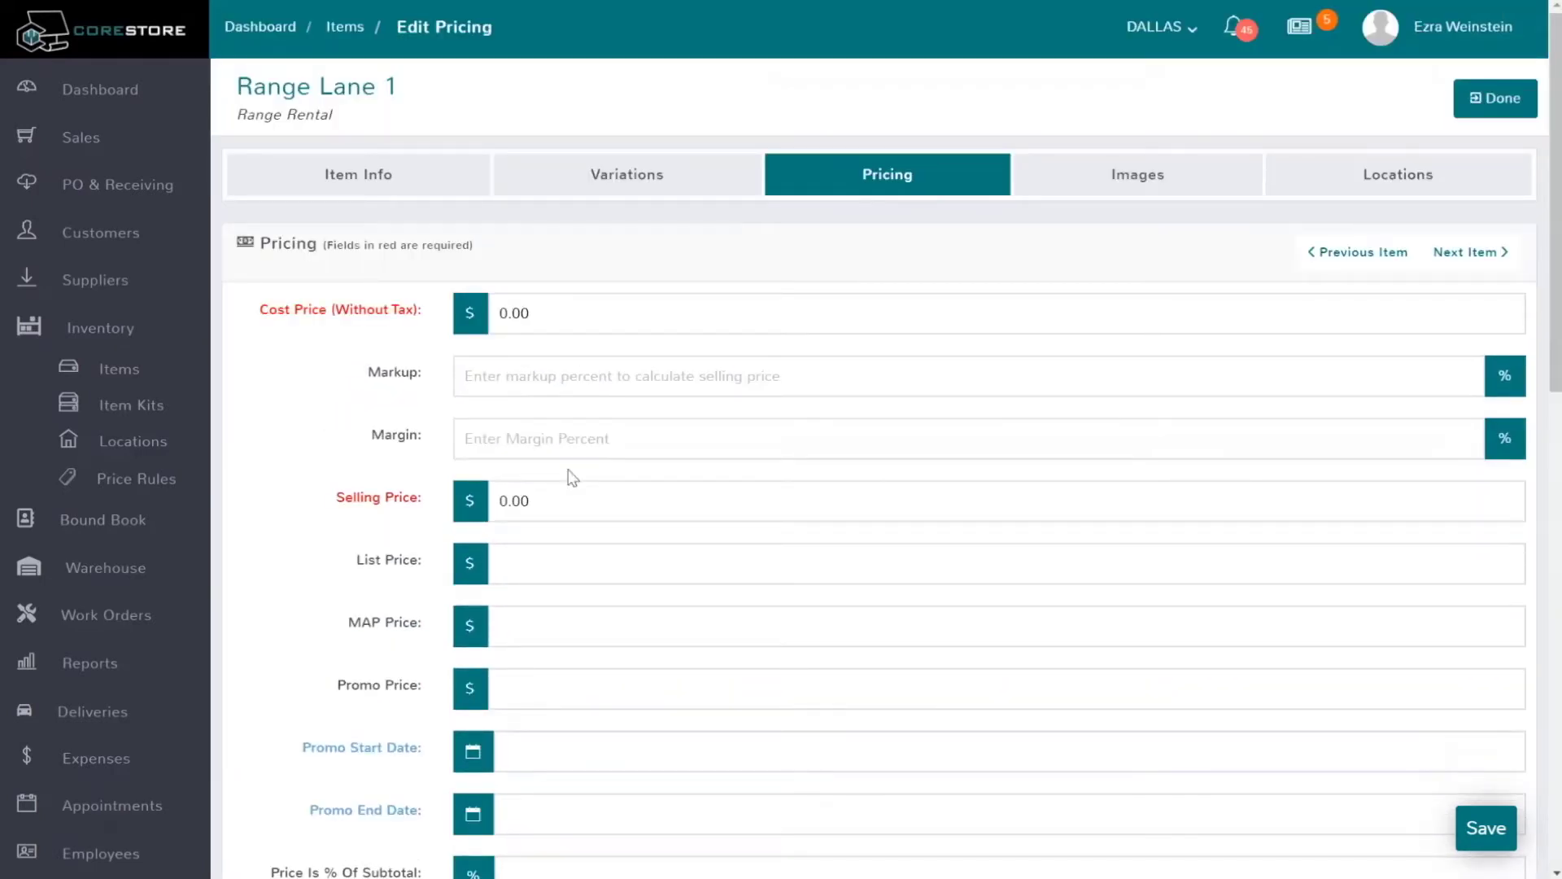
pyautogui.scroll(-13, 573, 478)
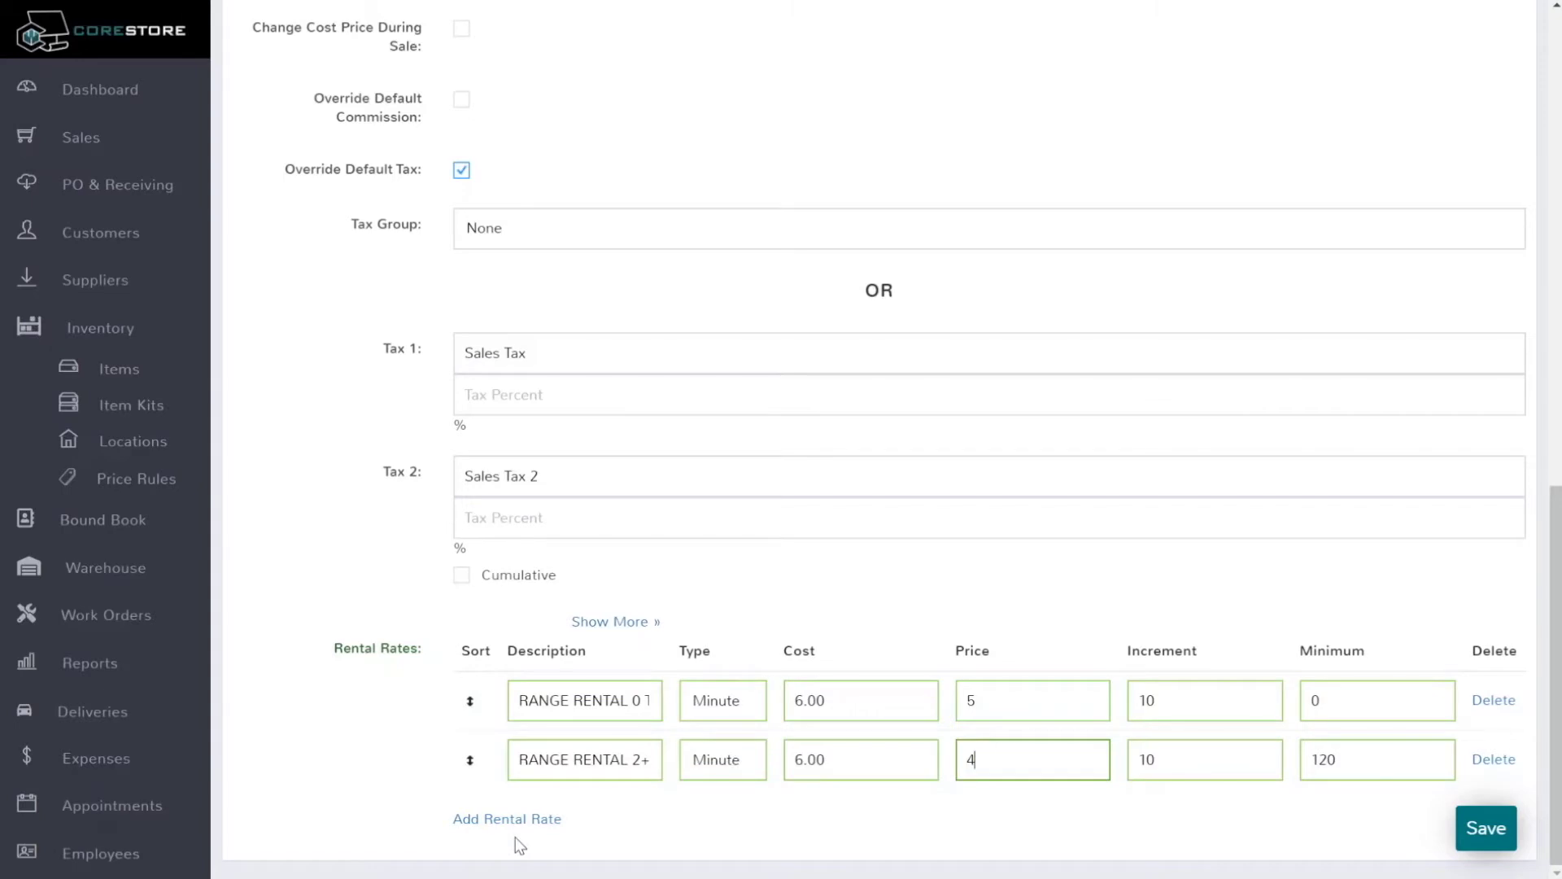
pyautogui.click(719, 762)
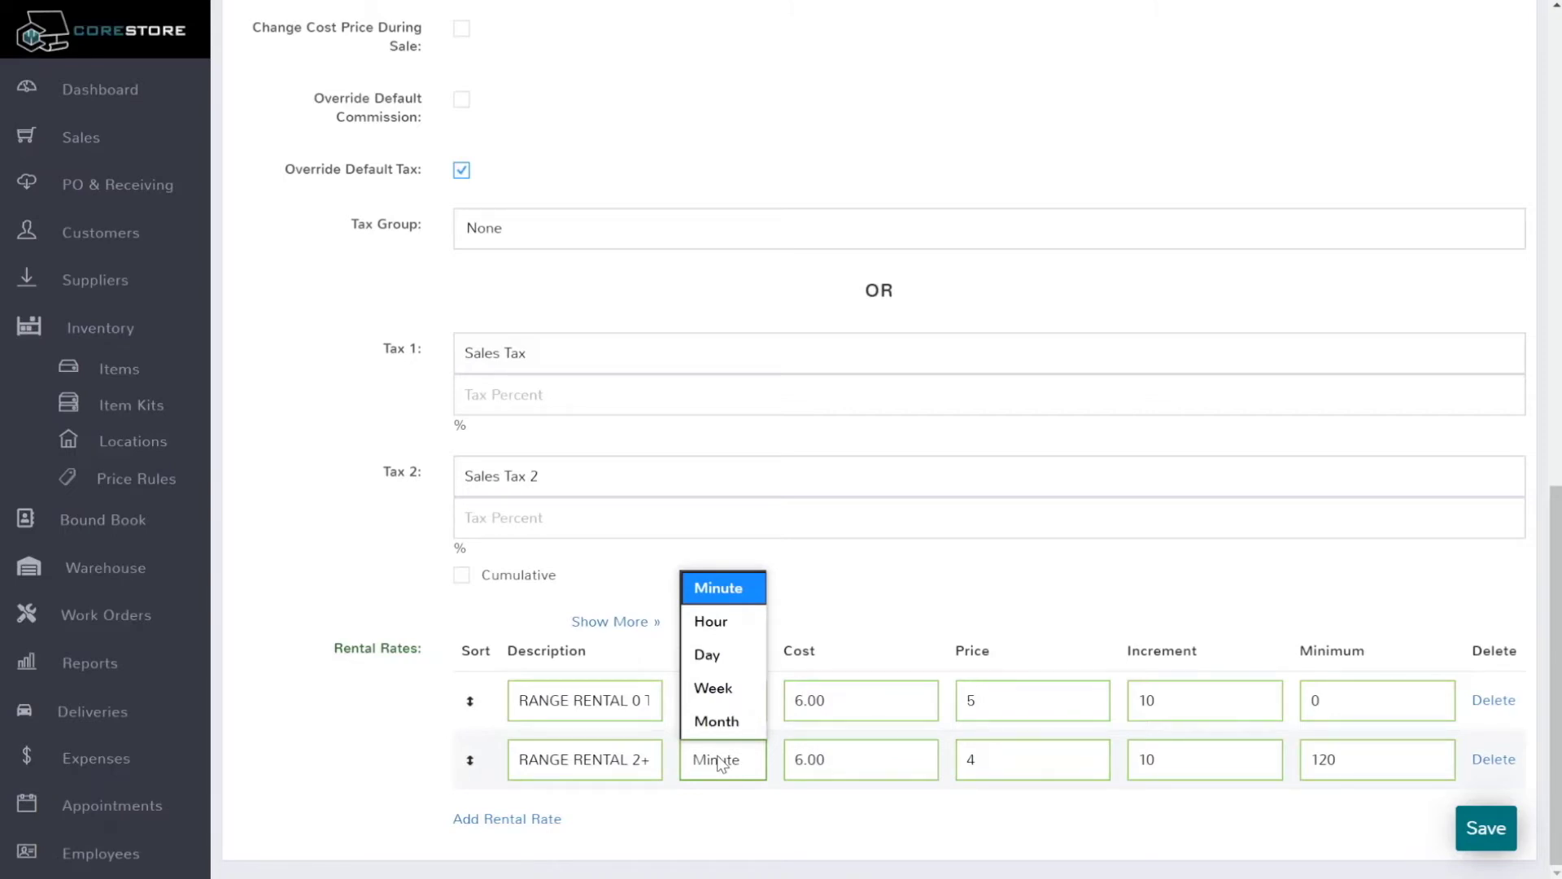
pyautogui.click(719, 763)
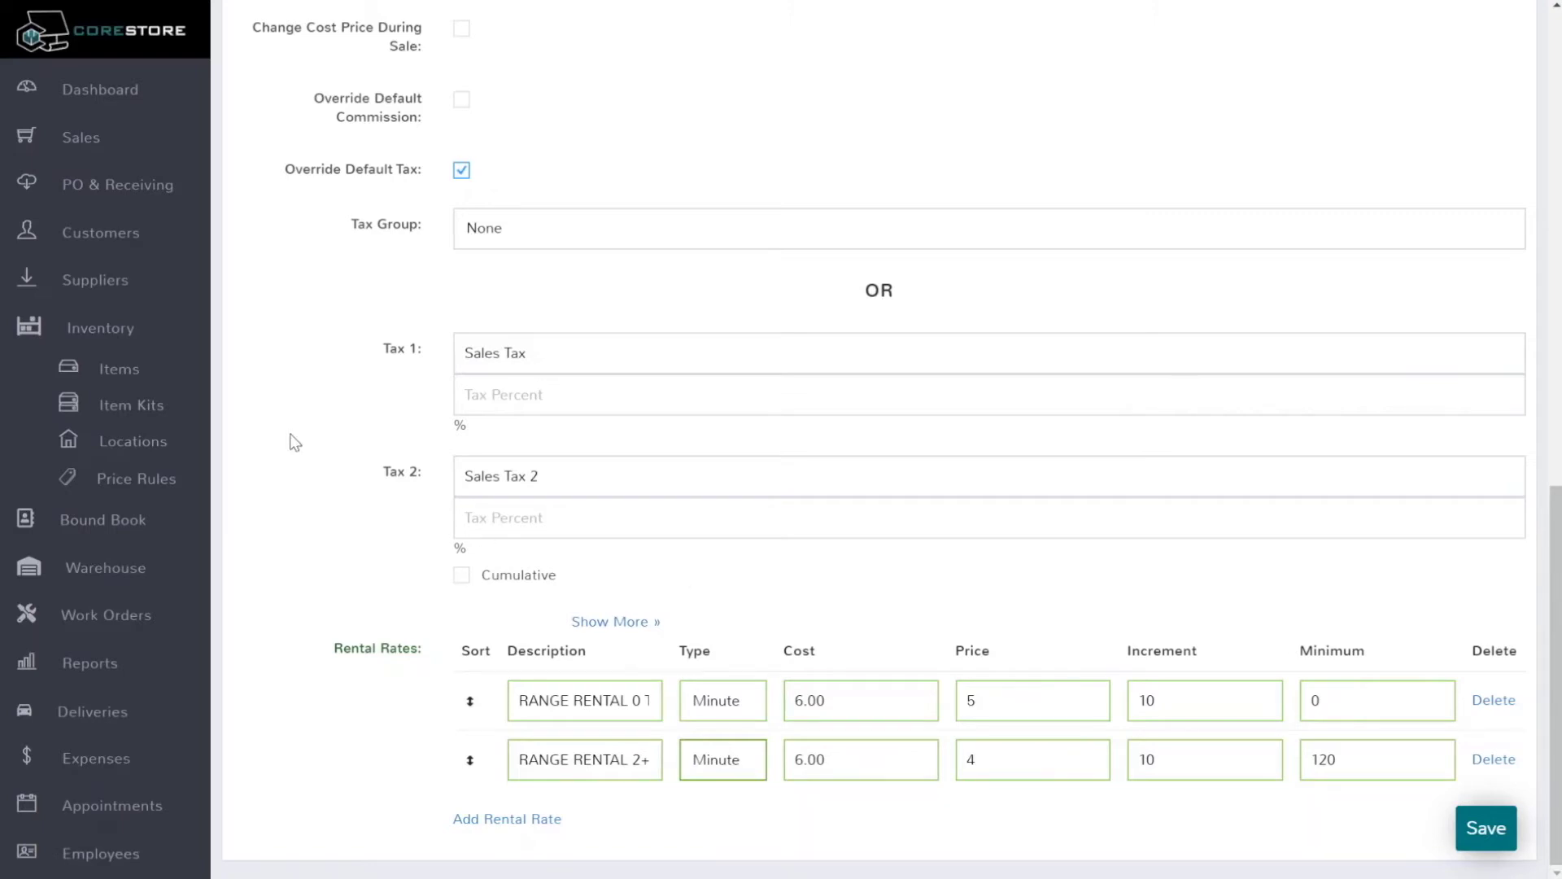
# Go to Sales and open the POSB register to view the range lane grid
pyautogui.scroll(-1, 130, 577)
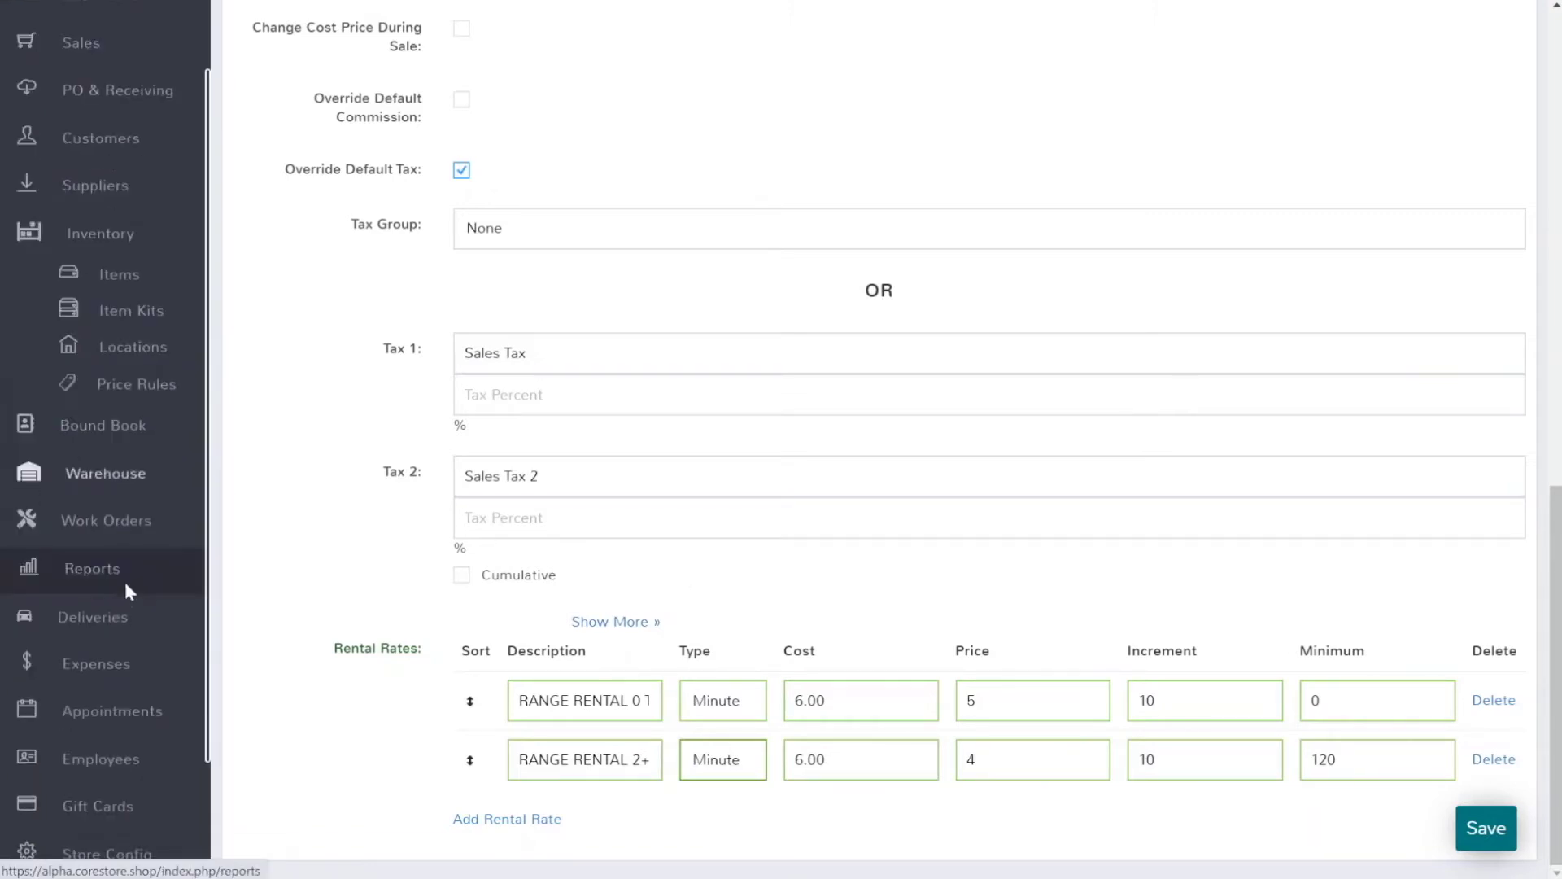
pyautogui.scroll(-1, 126, 590)
pyautogui.scroll(2, 125, 569)
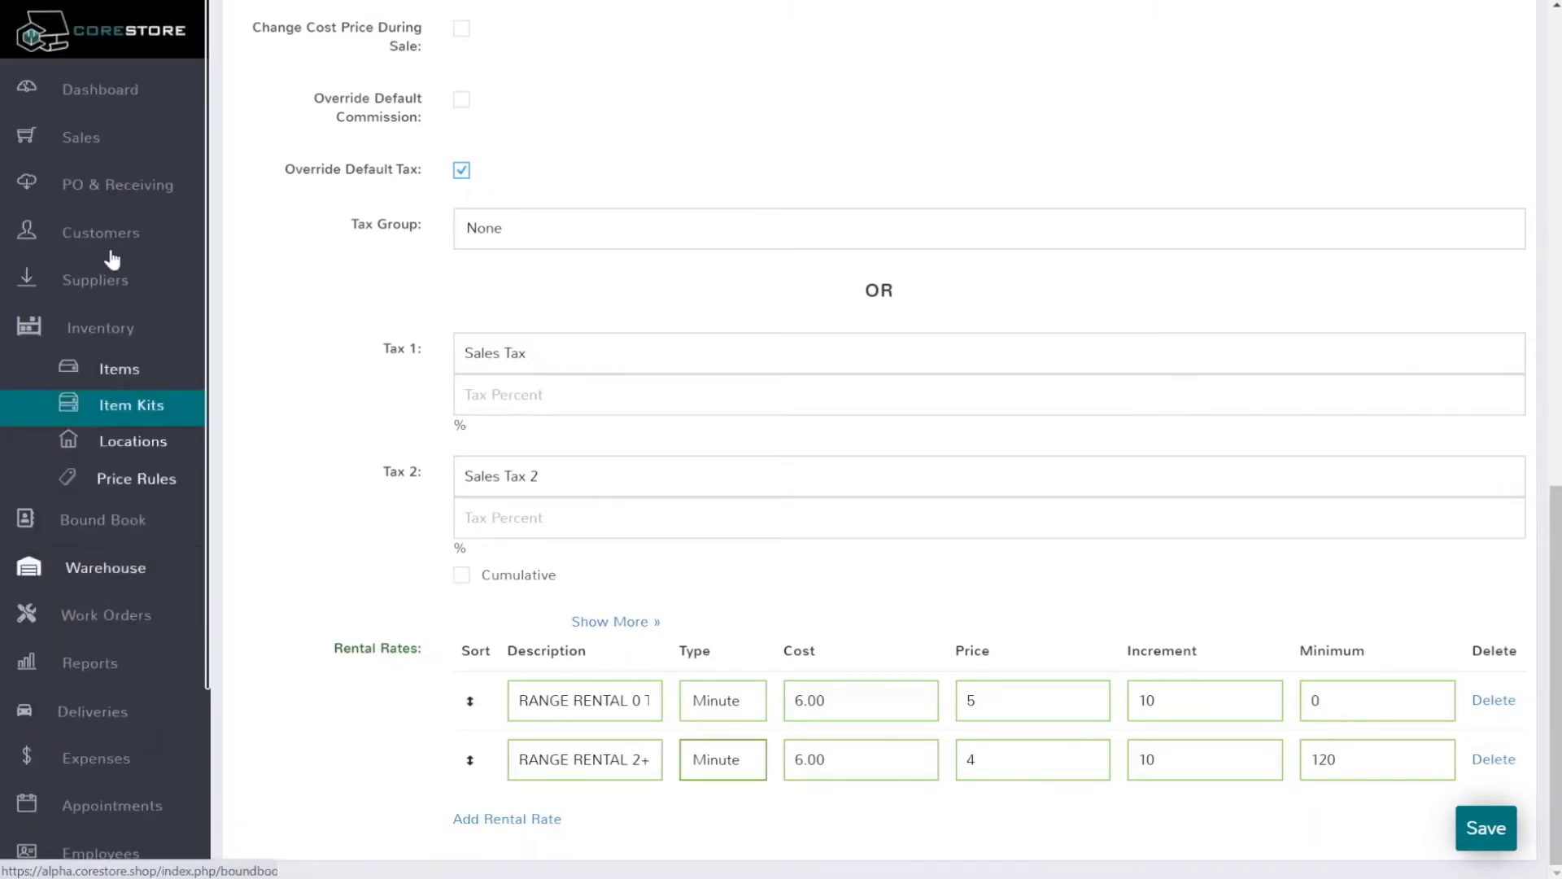
pyautogui.click(89, 153)
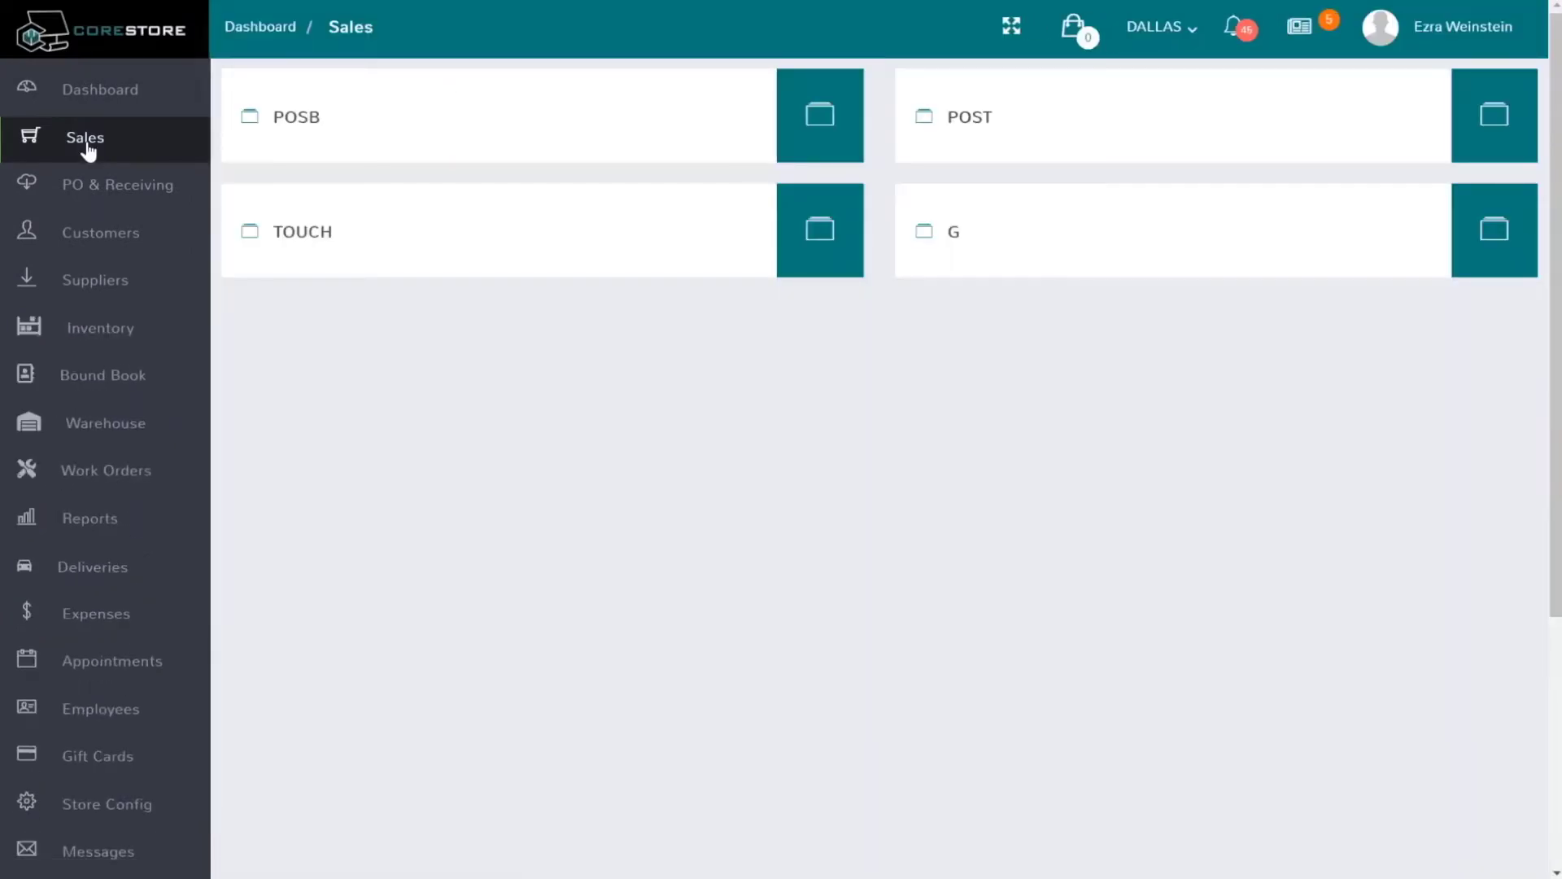
pyautogui.click(301, 128)
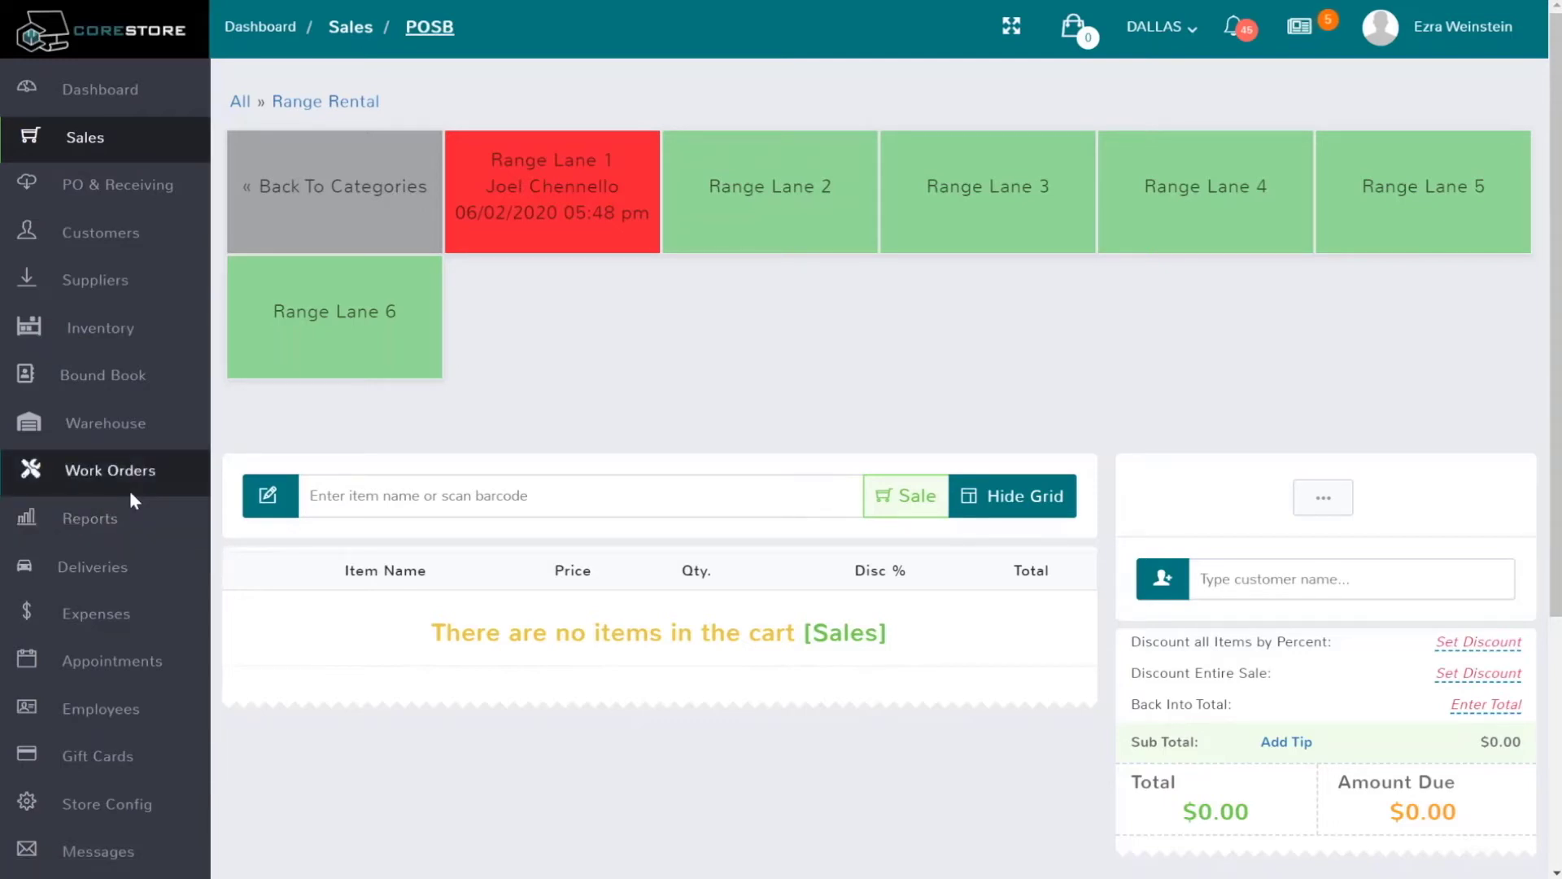
# Open the DALLAS location for editing and find its list of registers
pyautogui.click(107, 340)
pyautogui.click(122, 368)
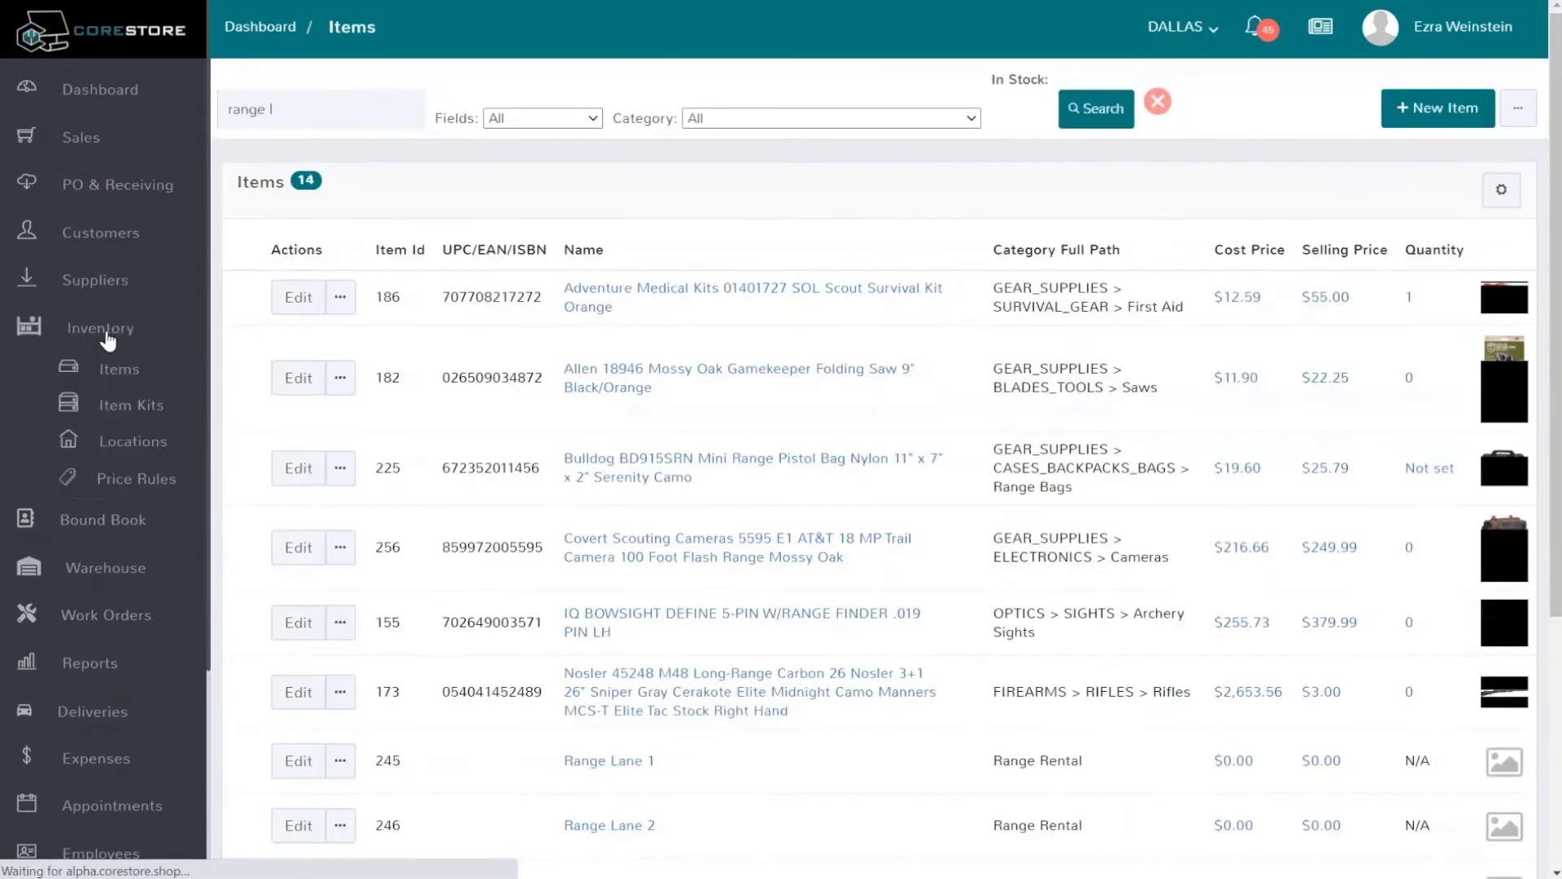
pyautogui.click(130, 447)
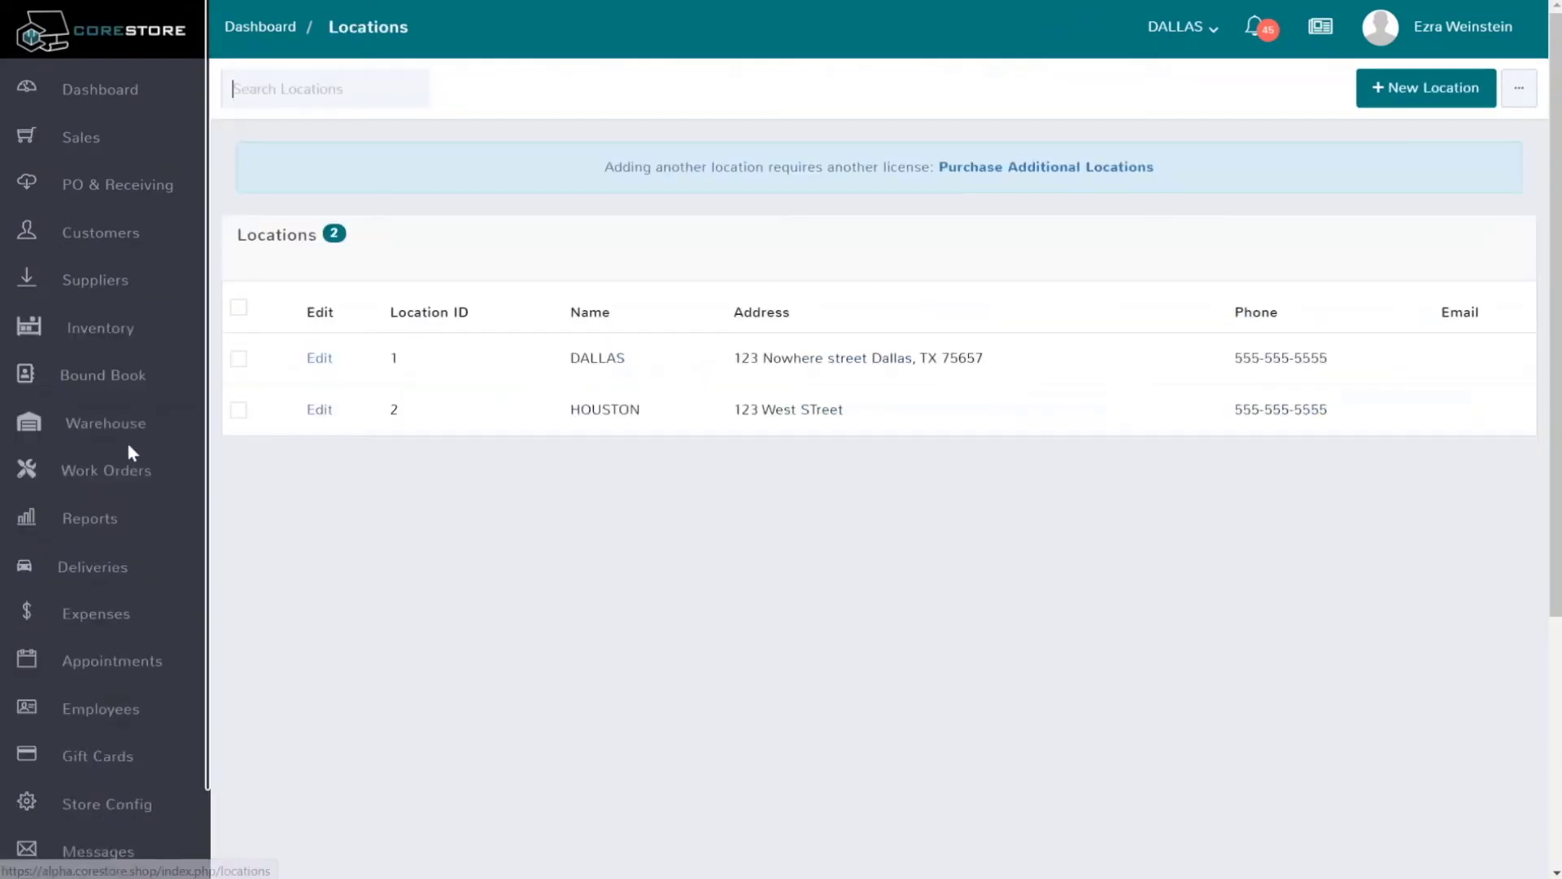
pyautogui.click(318, 363)
pyautogui.click(319, 363)
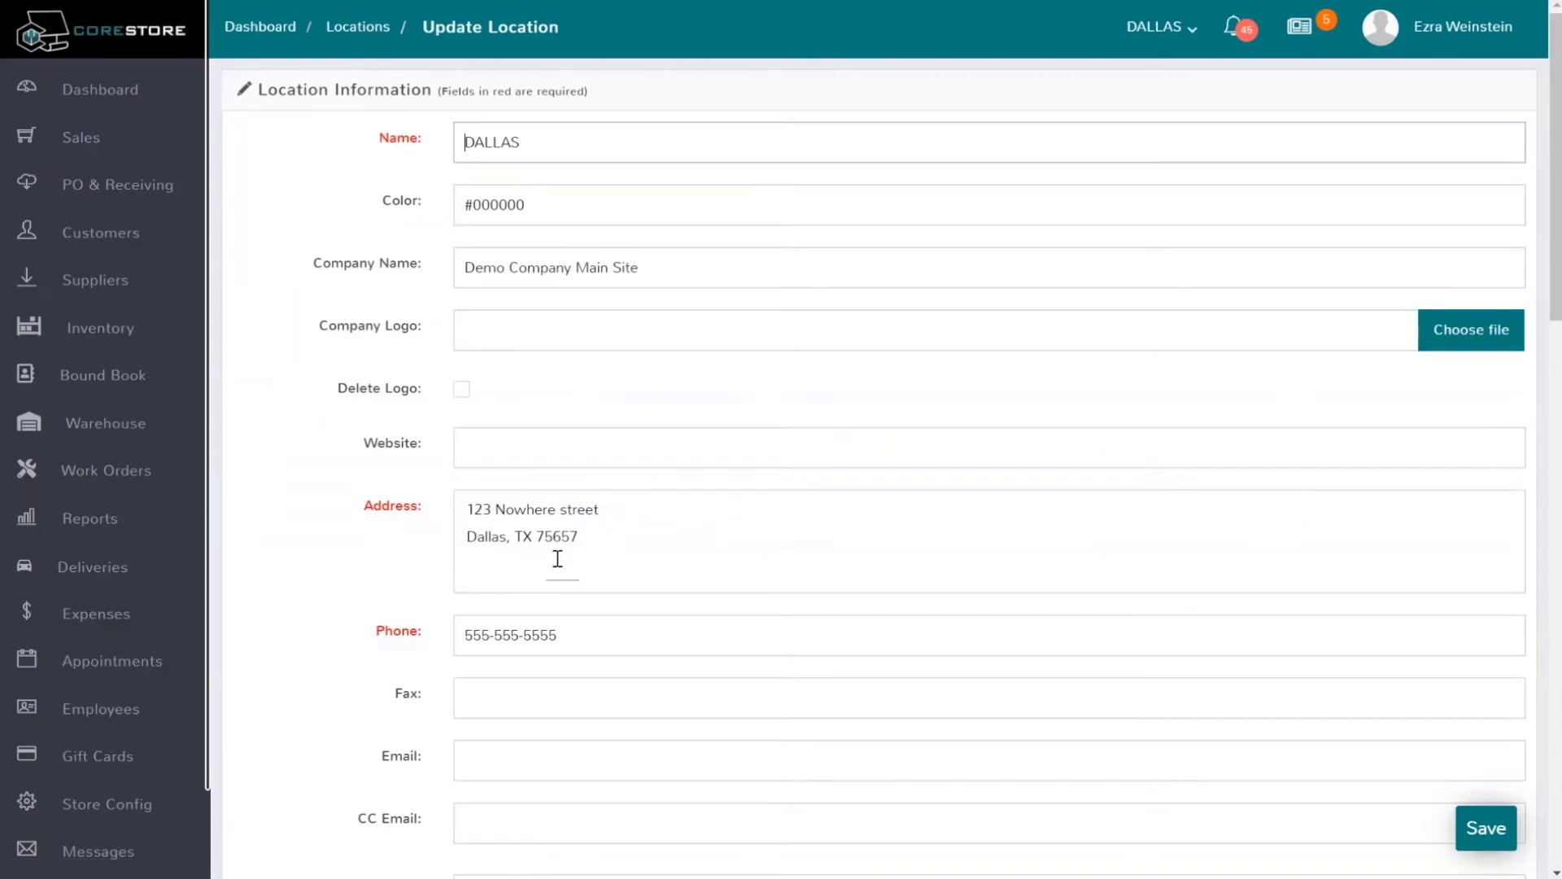
pyautogui.scroll(-4, 561, 578)
pyautogui.scroll(-5, 571, 585)
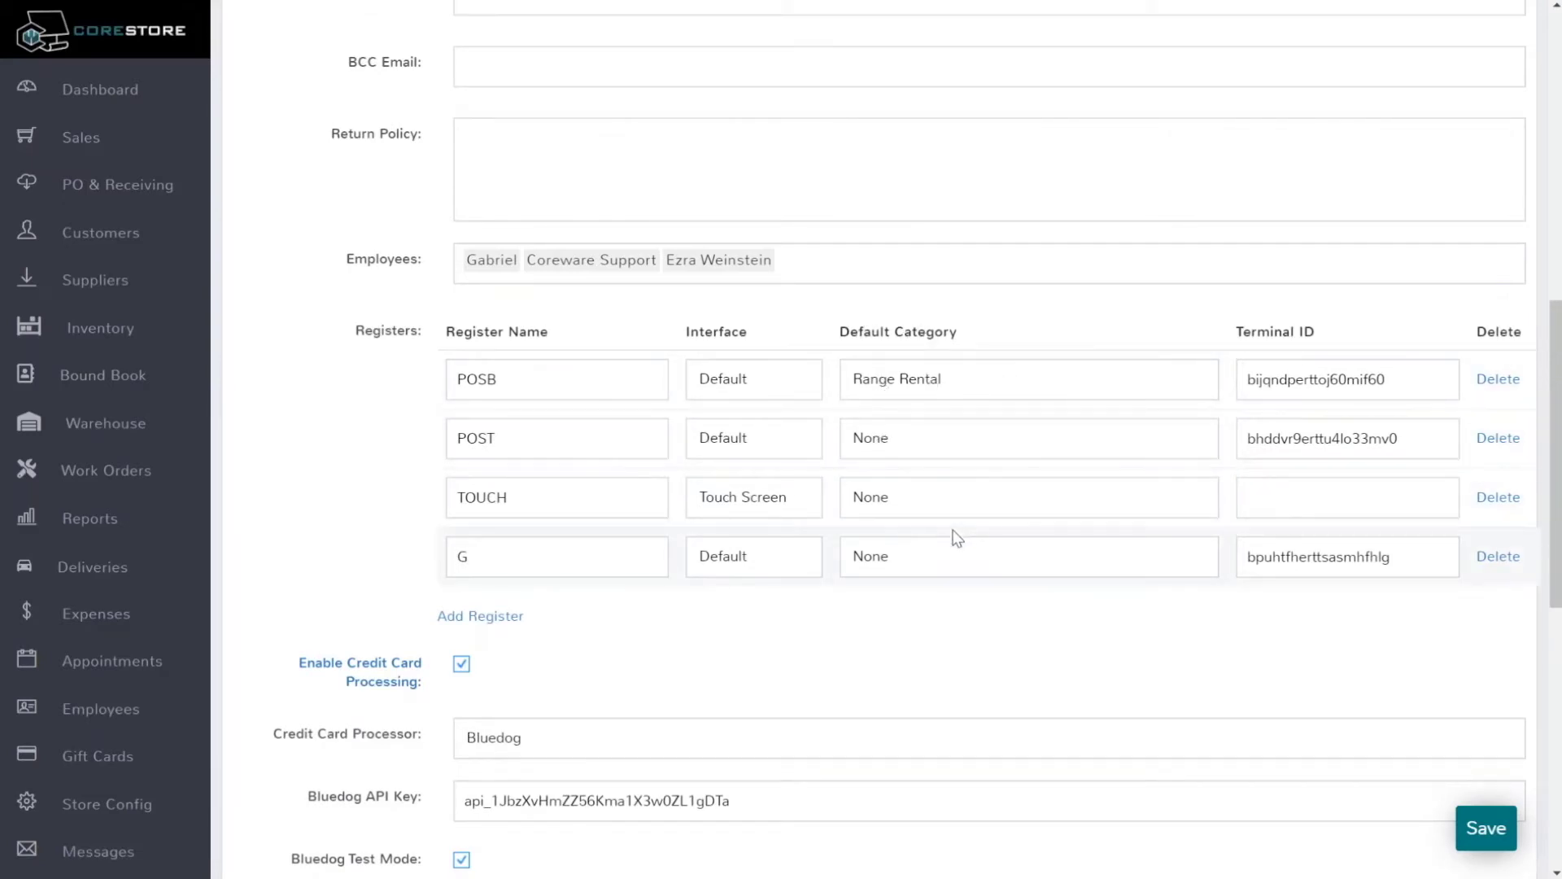
# Rename the POSB register to RANGE, check its interface options, keep Default, and save the location
pyautogui.moveTo(513, 387); pyautogui.dragTo(371, 391)
pyautogui.write('RANGE')
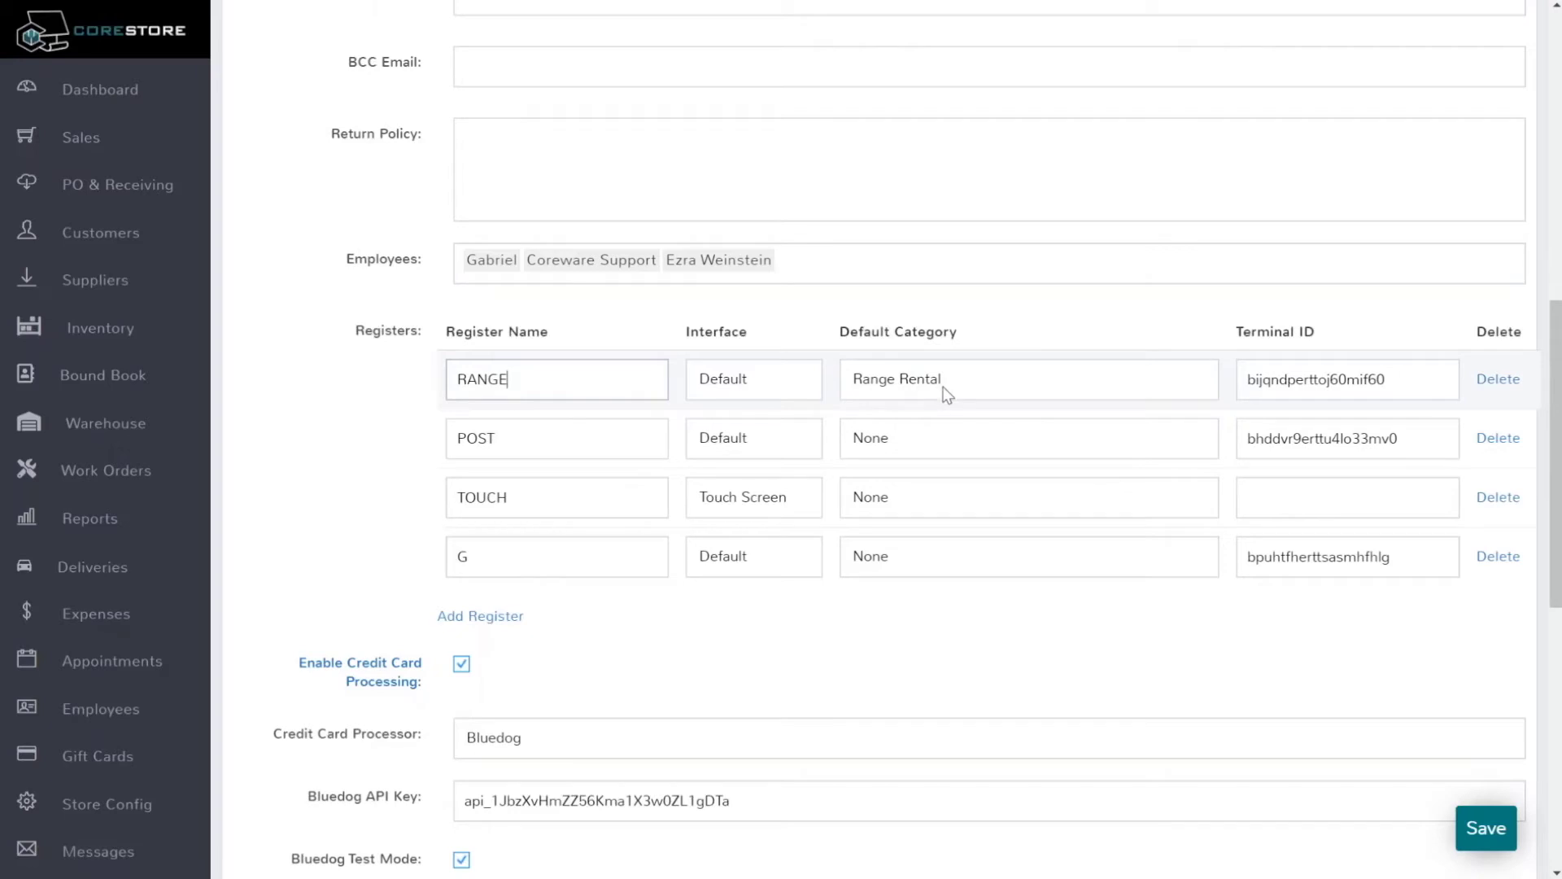
pyautogui.click(746, 386)
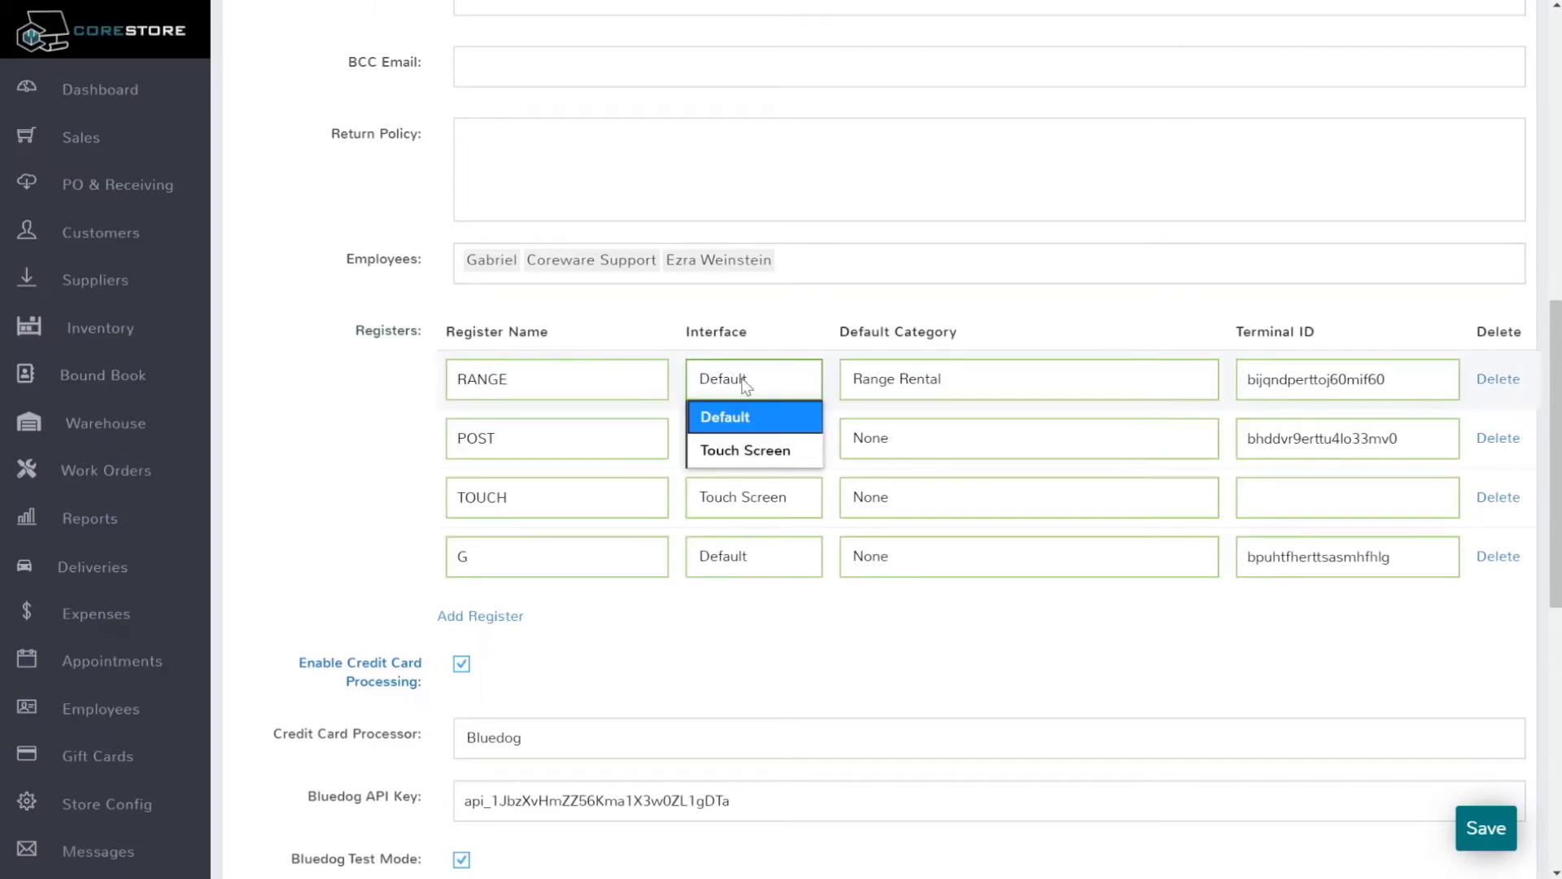
pyautogui.click(746, 386)
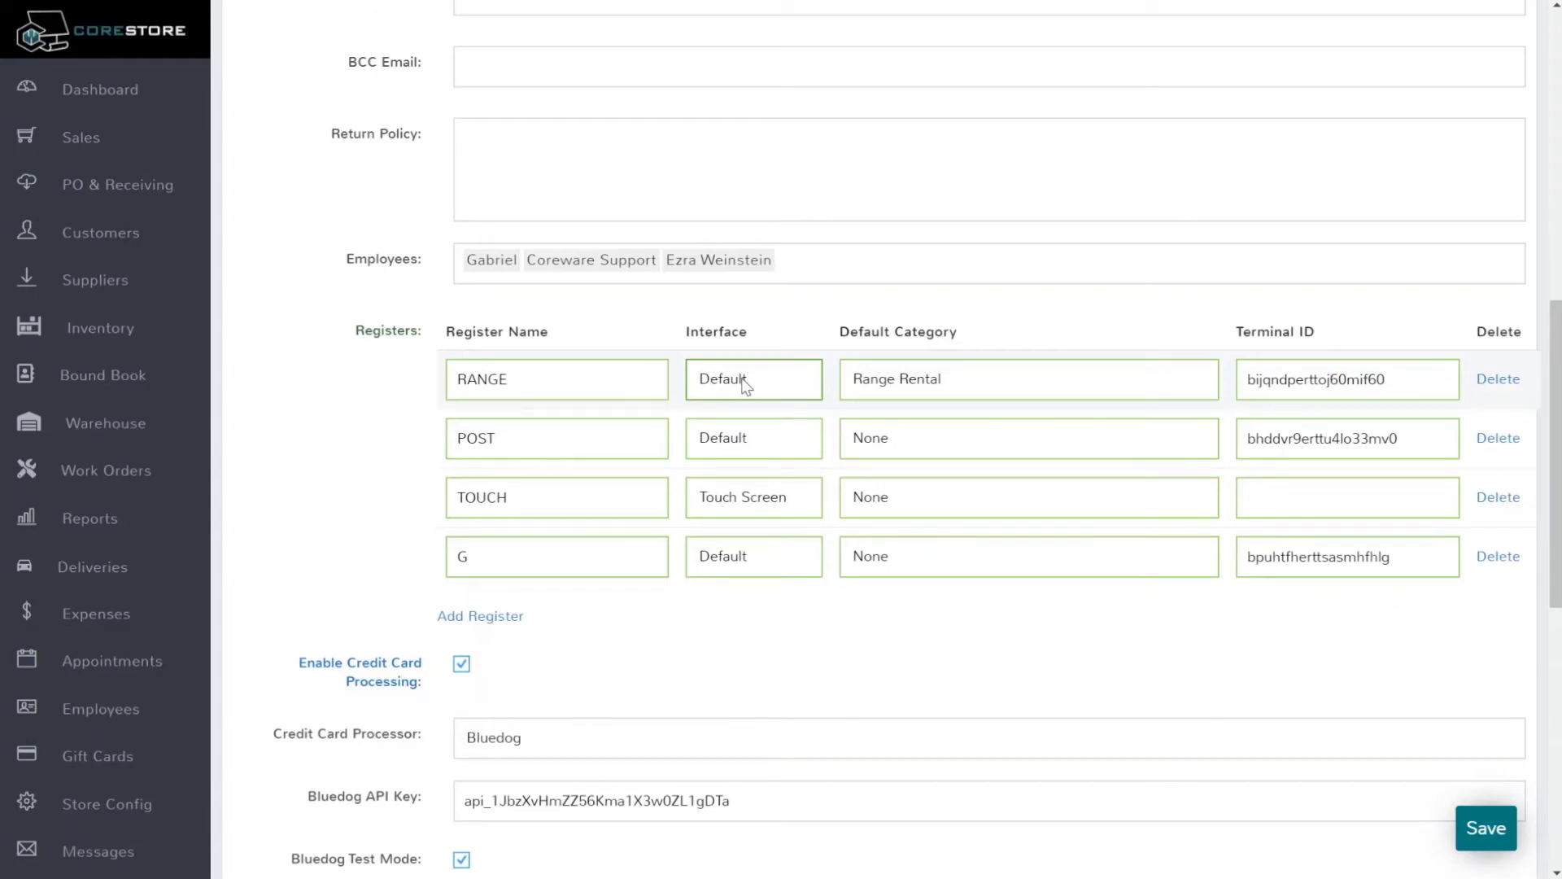
pyautogui.click(1494, 835)
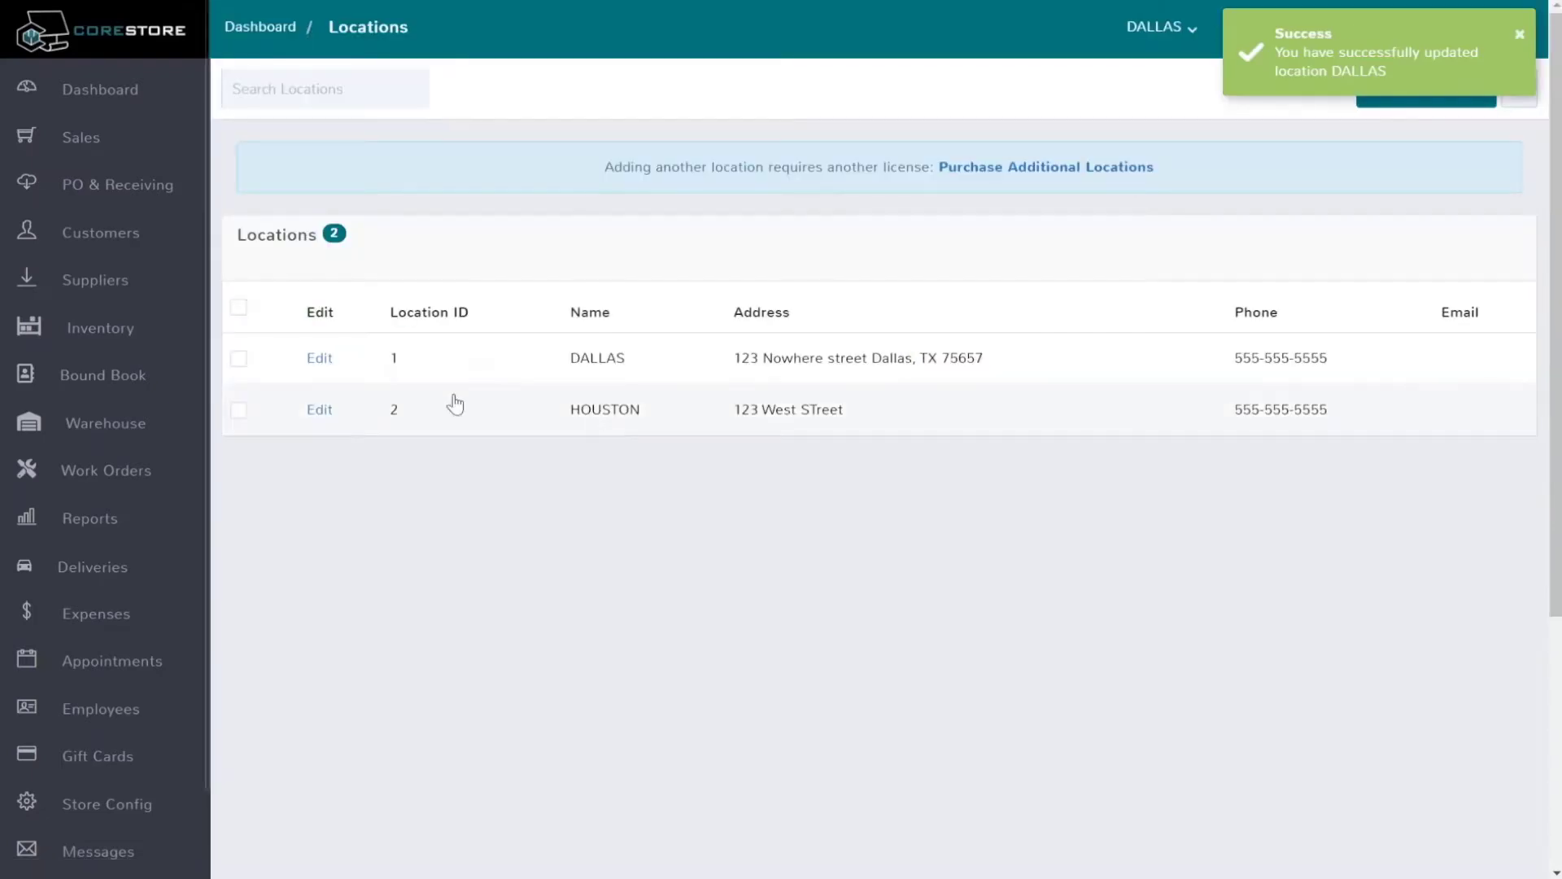
# Open the RANGE register in Sales and add Range Lane 3 to the cart at a price of 0.00
pyautogui.click(76, 156)
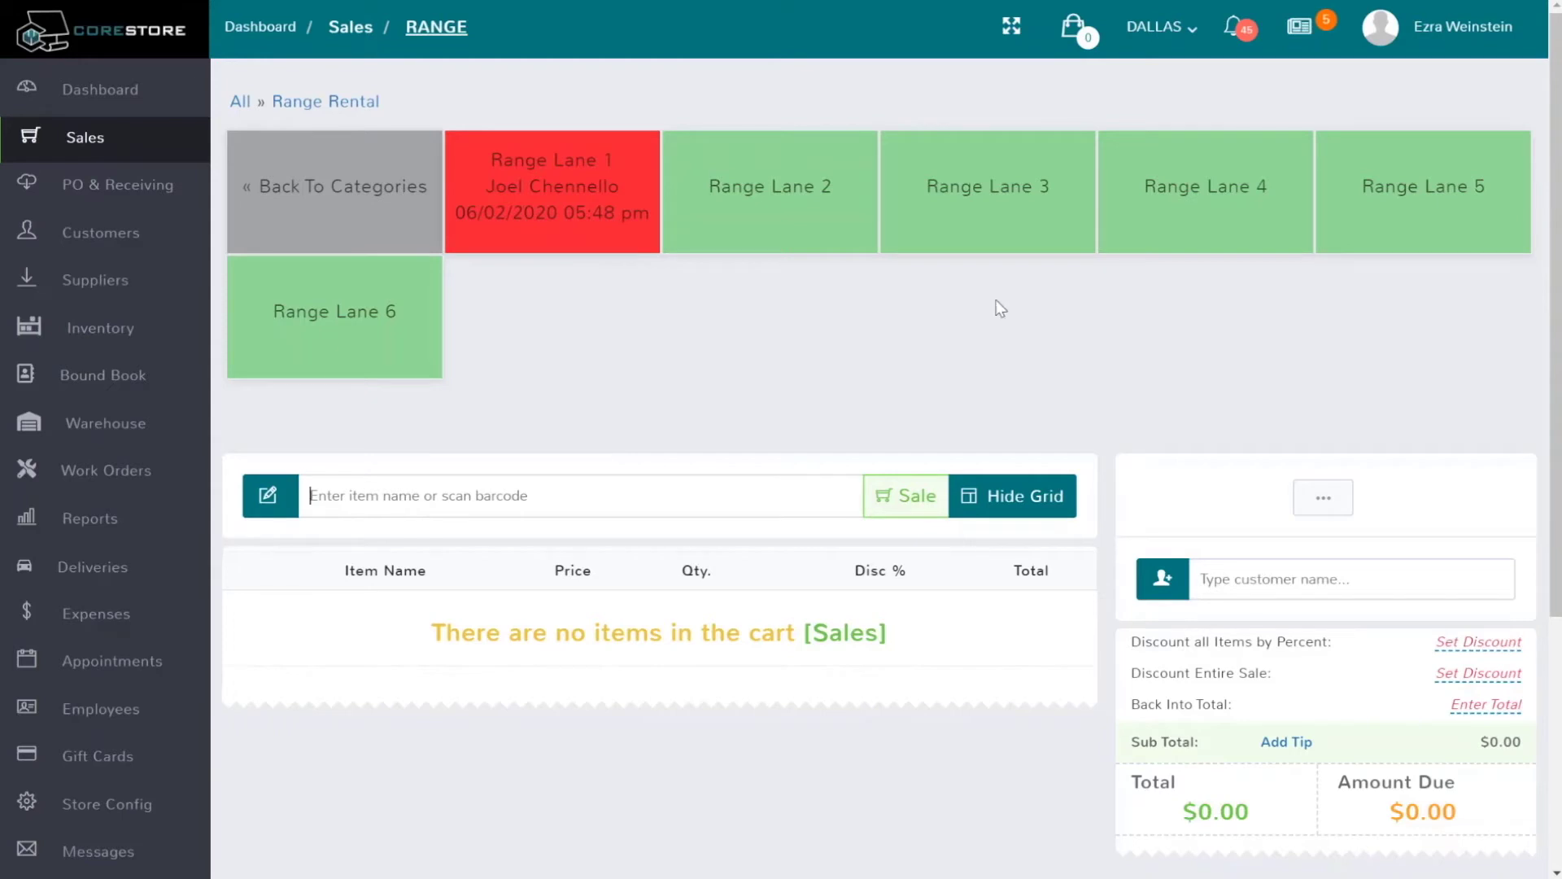
pyautogui.click(1013, 186)
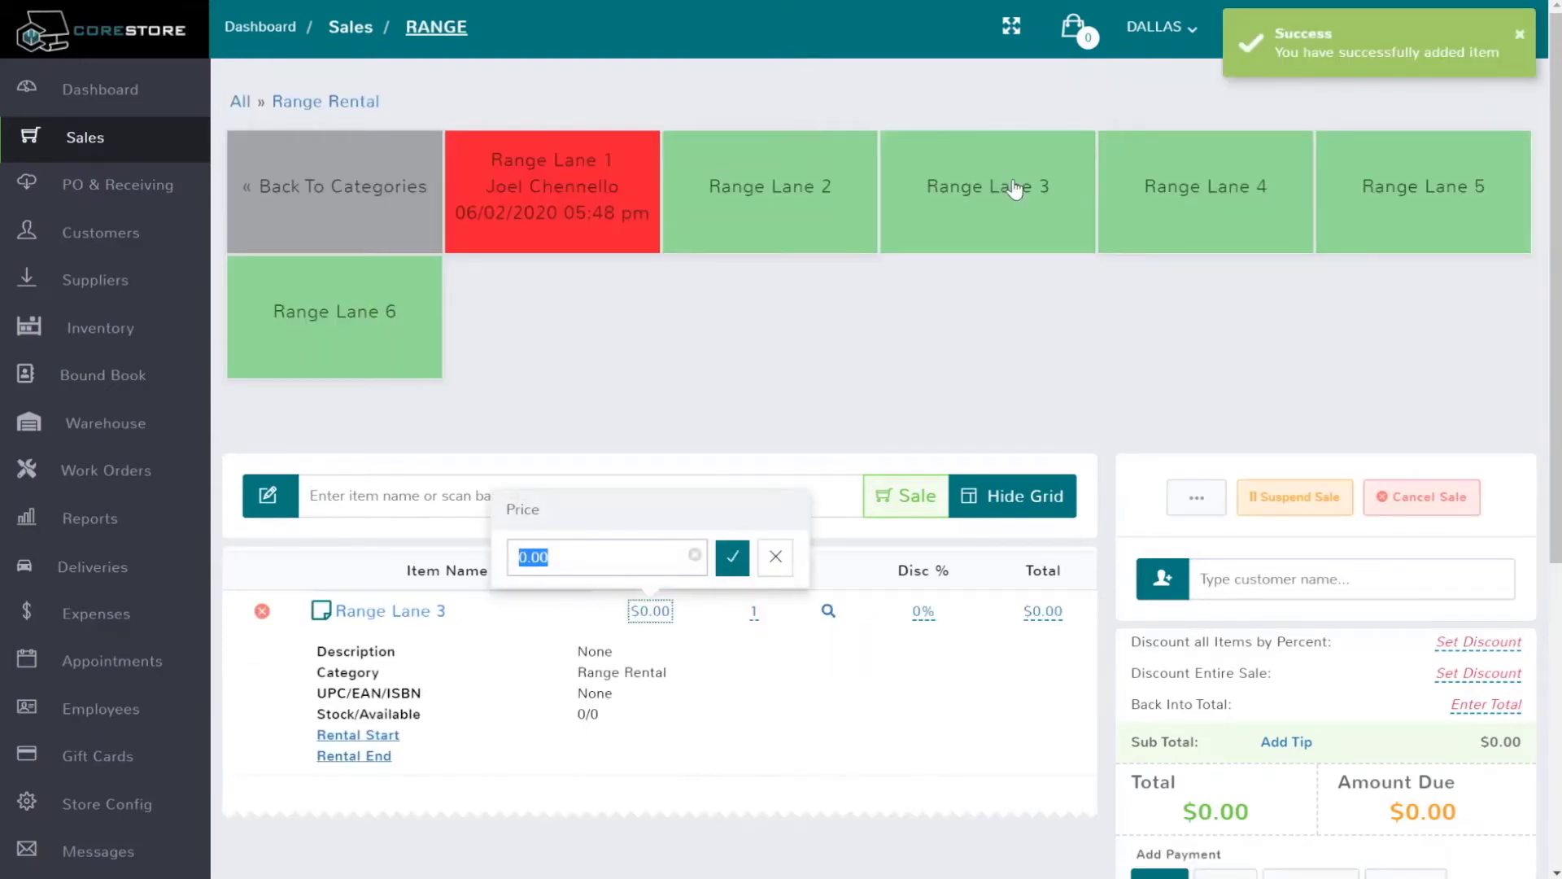
pyautogui.click(732, 556)
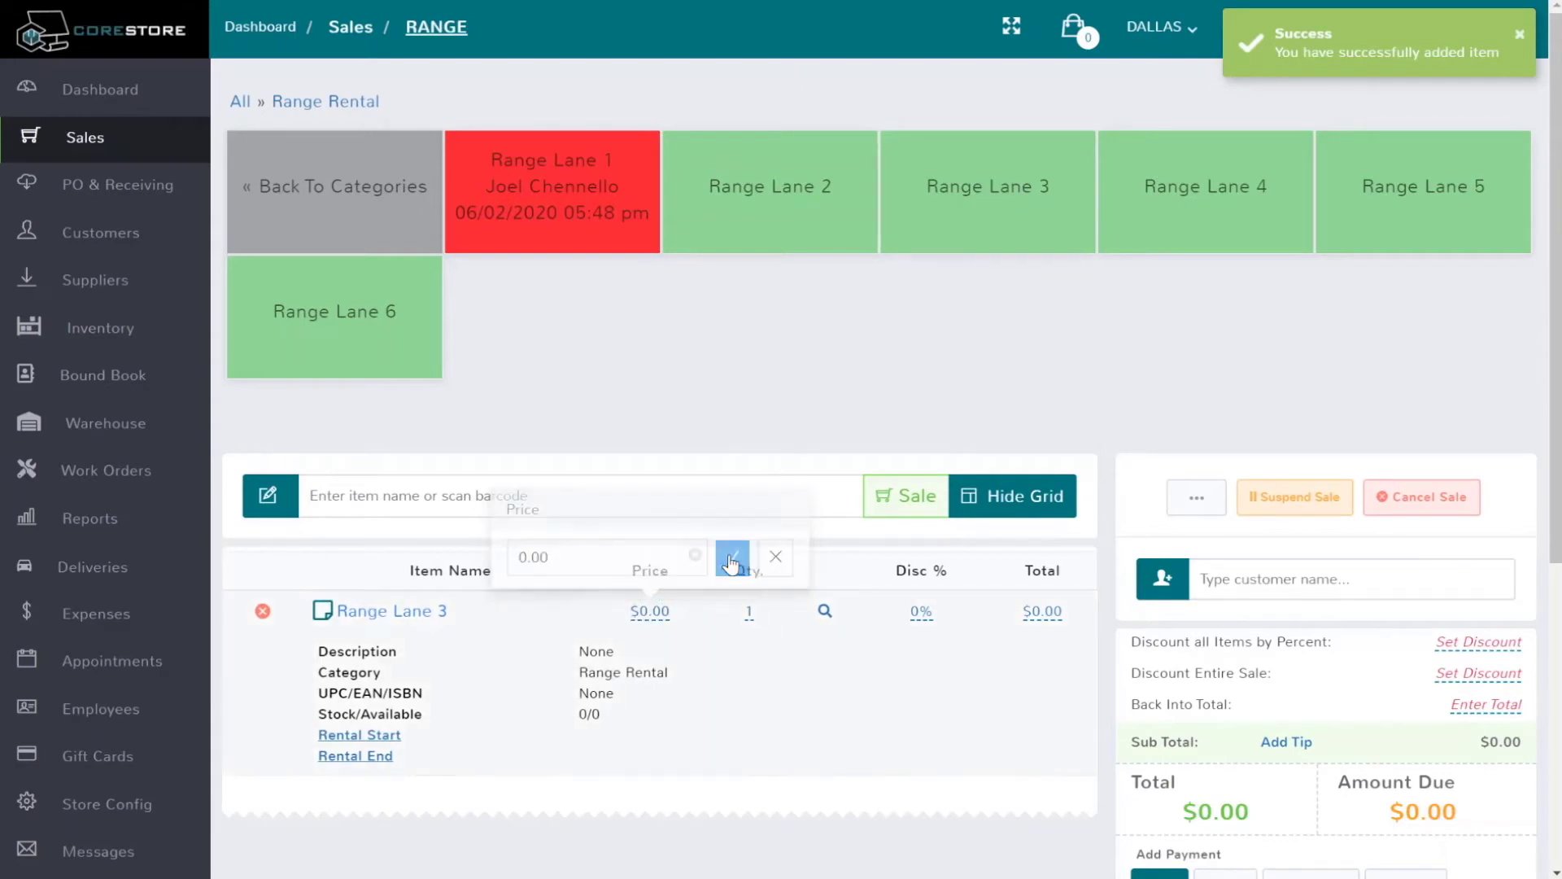
# Search customers for "j" and attach the intended customer to the Range Lane 3 sale
pyautogui.scroll(-4, 744, 723)
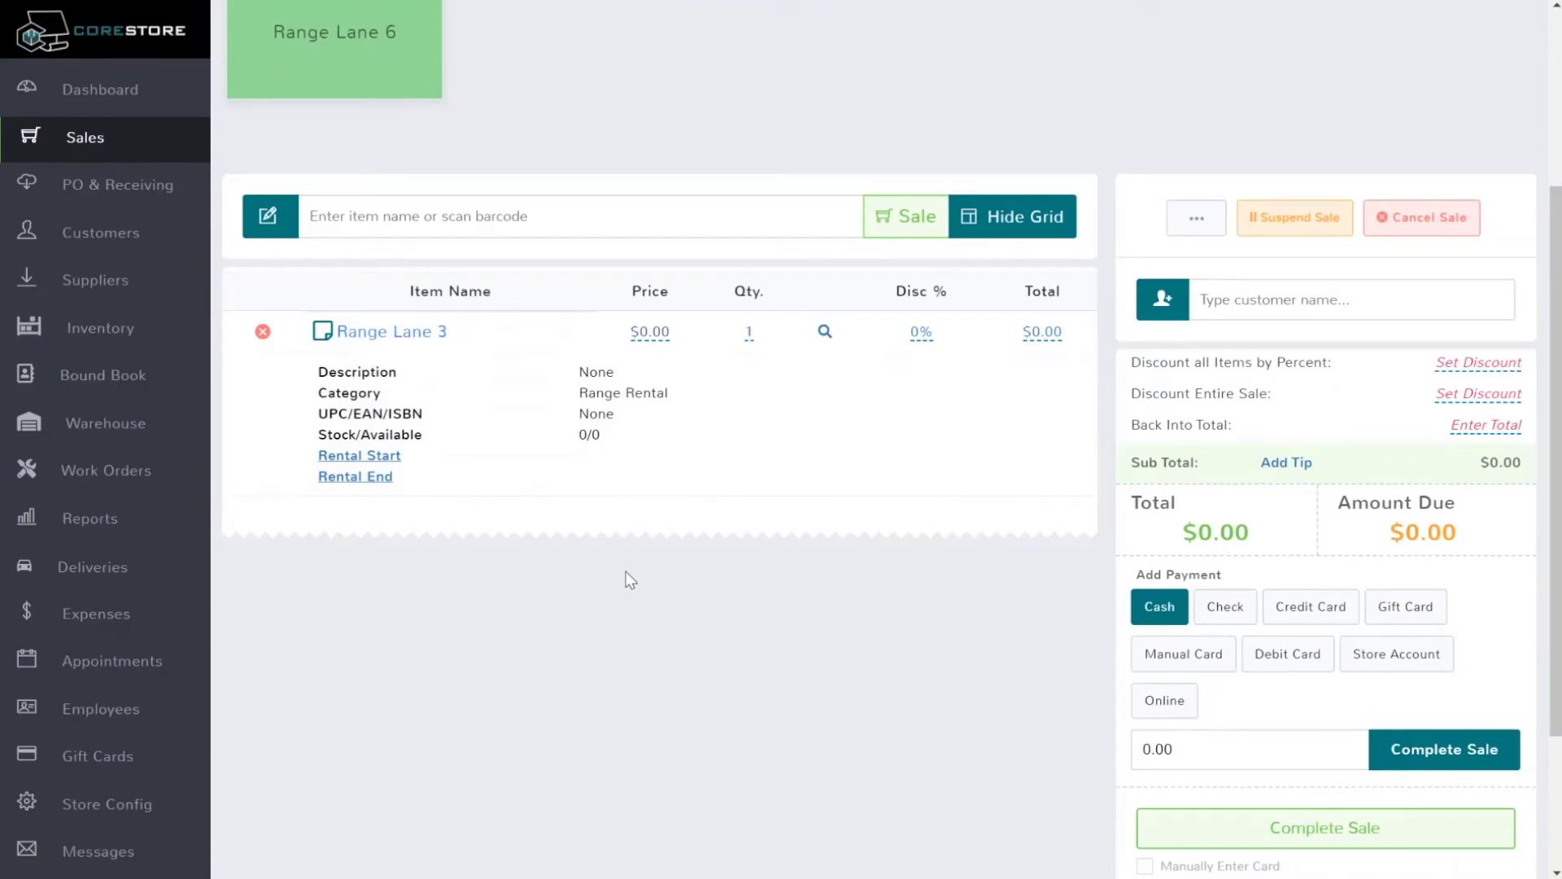
pyautogui.write('j')
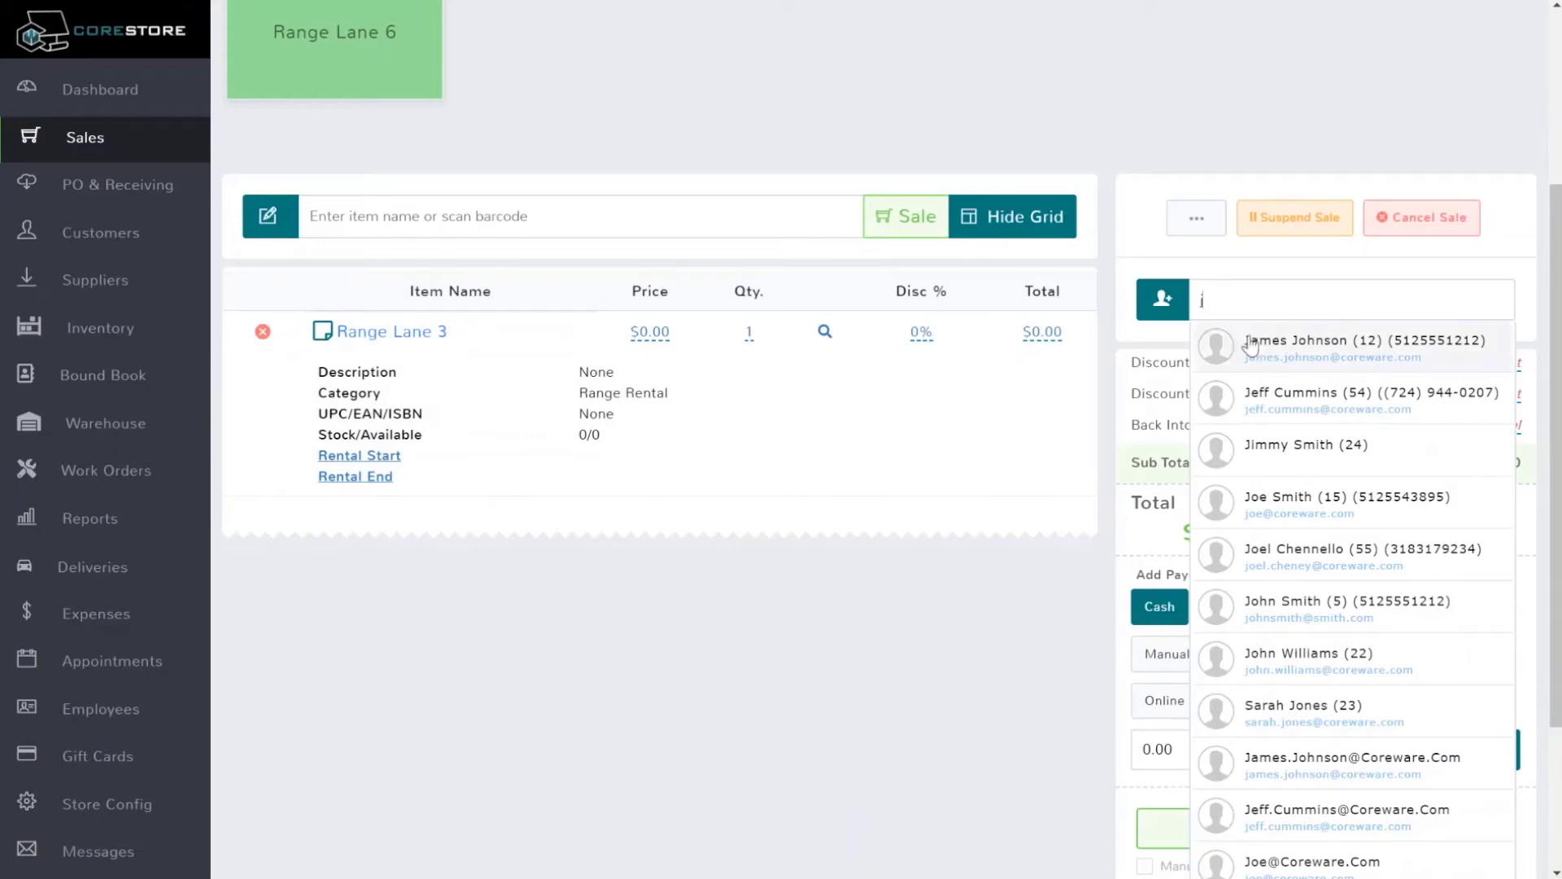
pyautogui.rightClick(1273, 490)
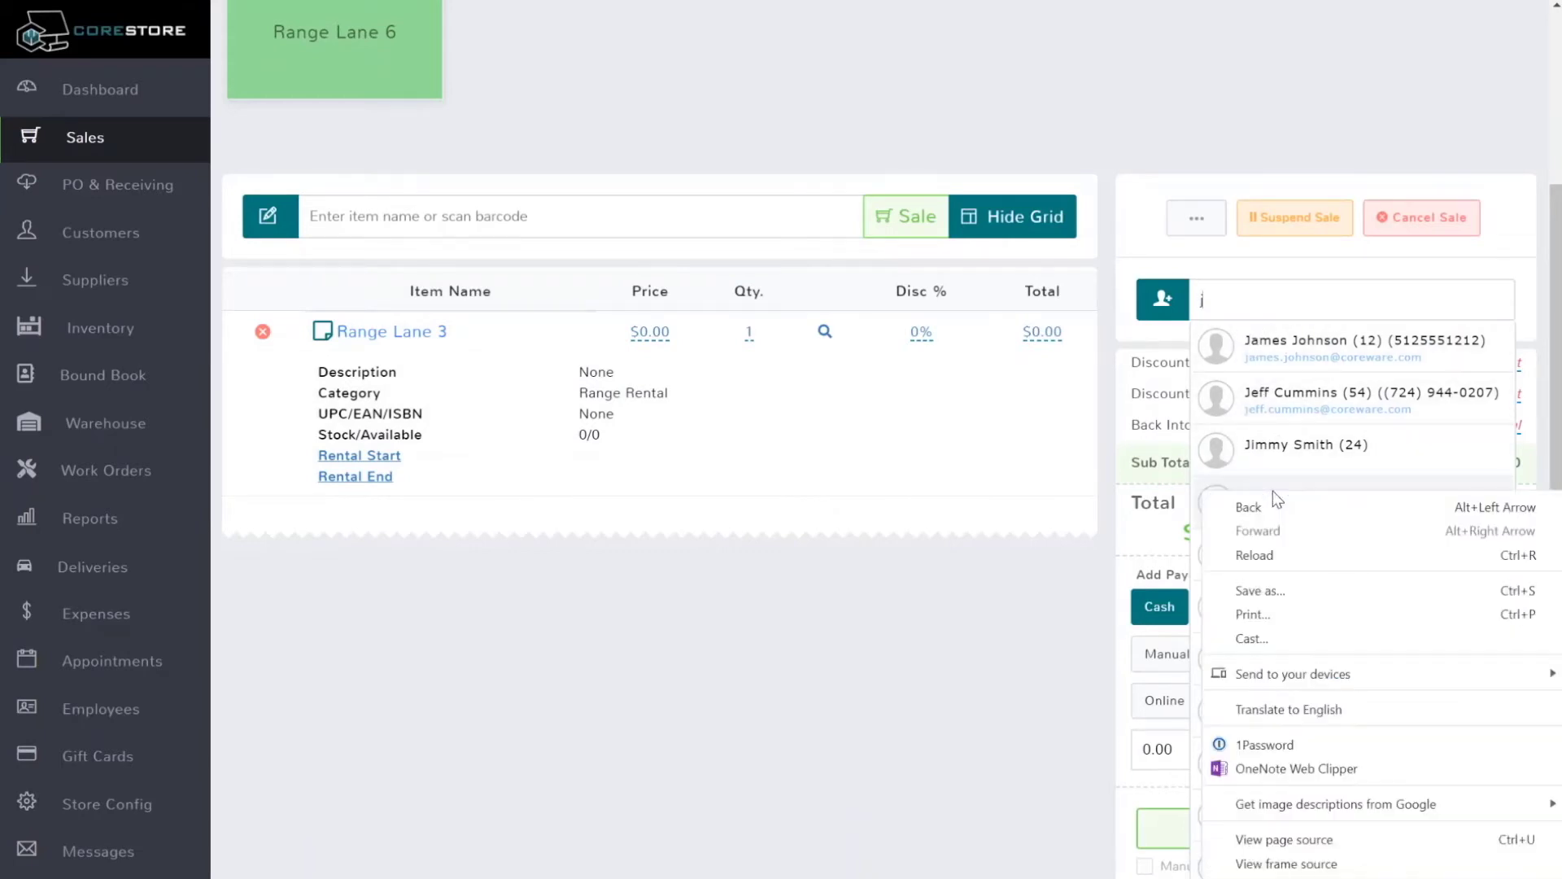
pyautogui.click(1267, 442)
pyautogui.click(1285, 500)
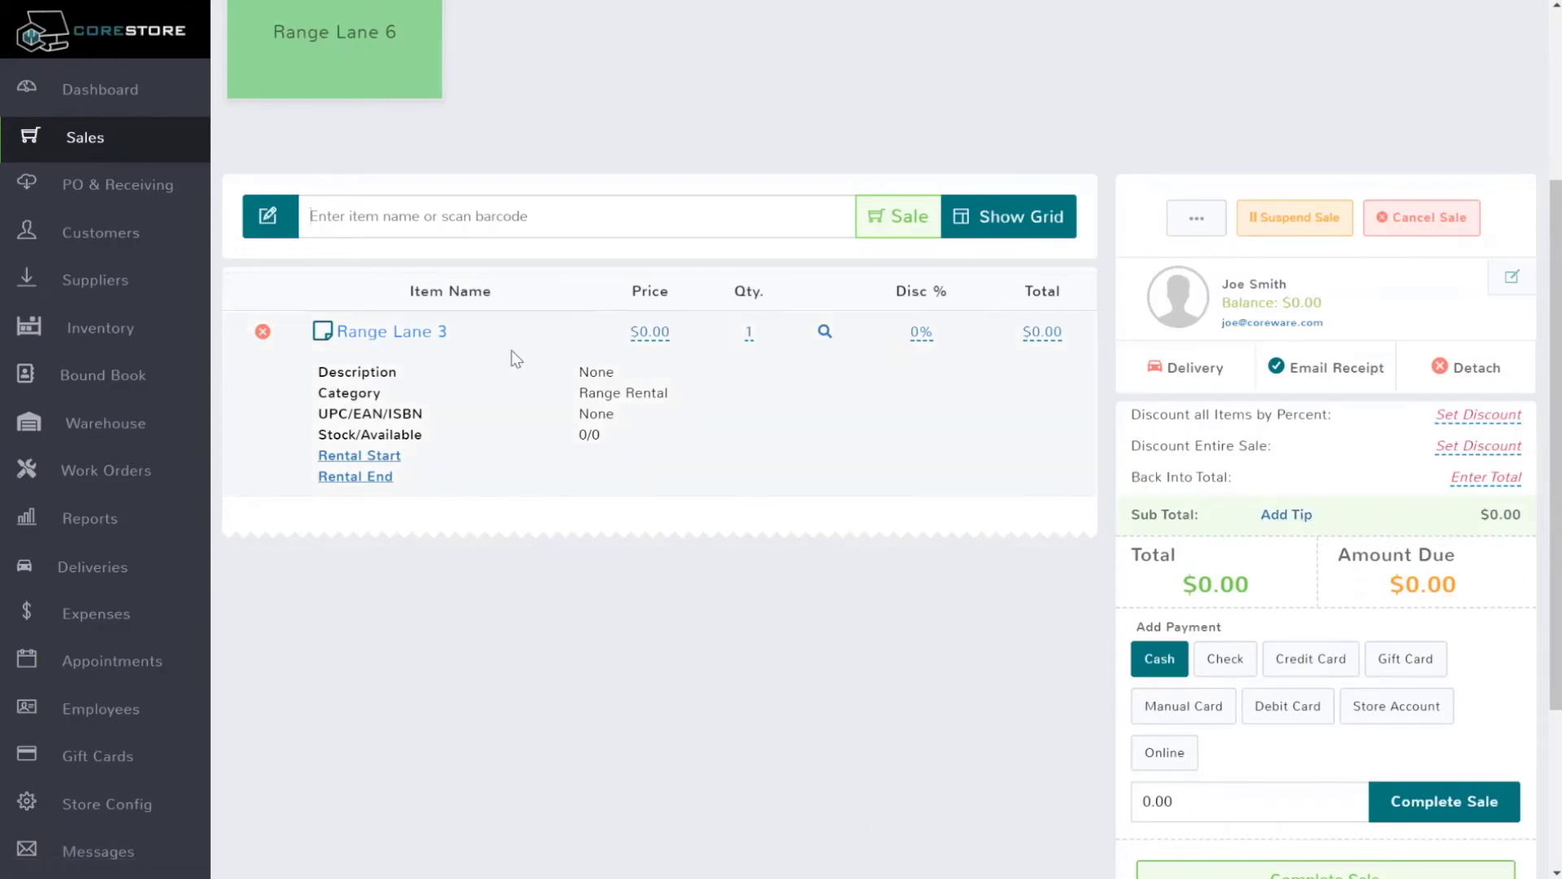
# Search for "ammo" and add the Winchester Ammo SUP300BLK 300 Blackout item to the cart
pyautogui.write('ammo')
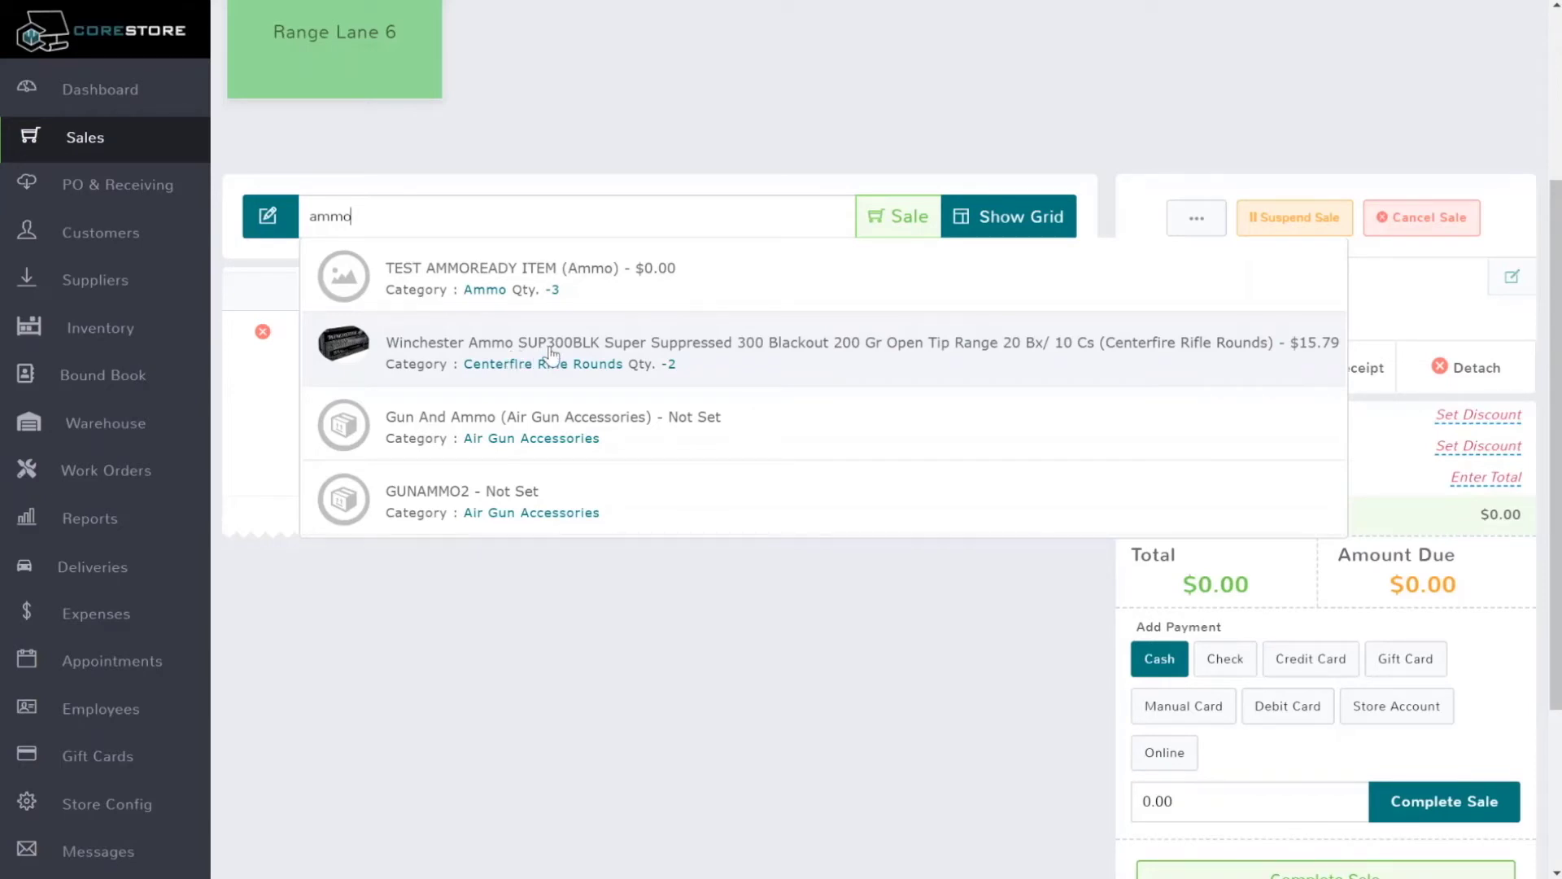
pyautogui.click(610, 649)
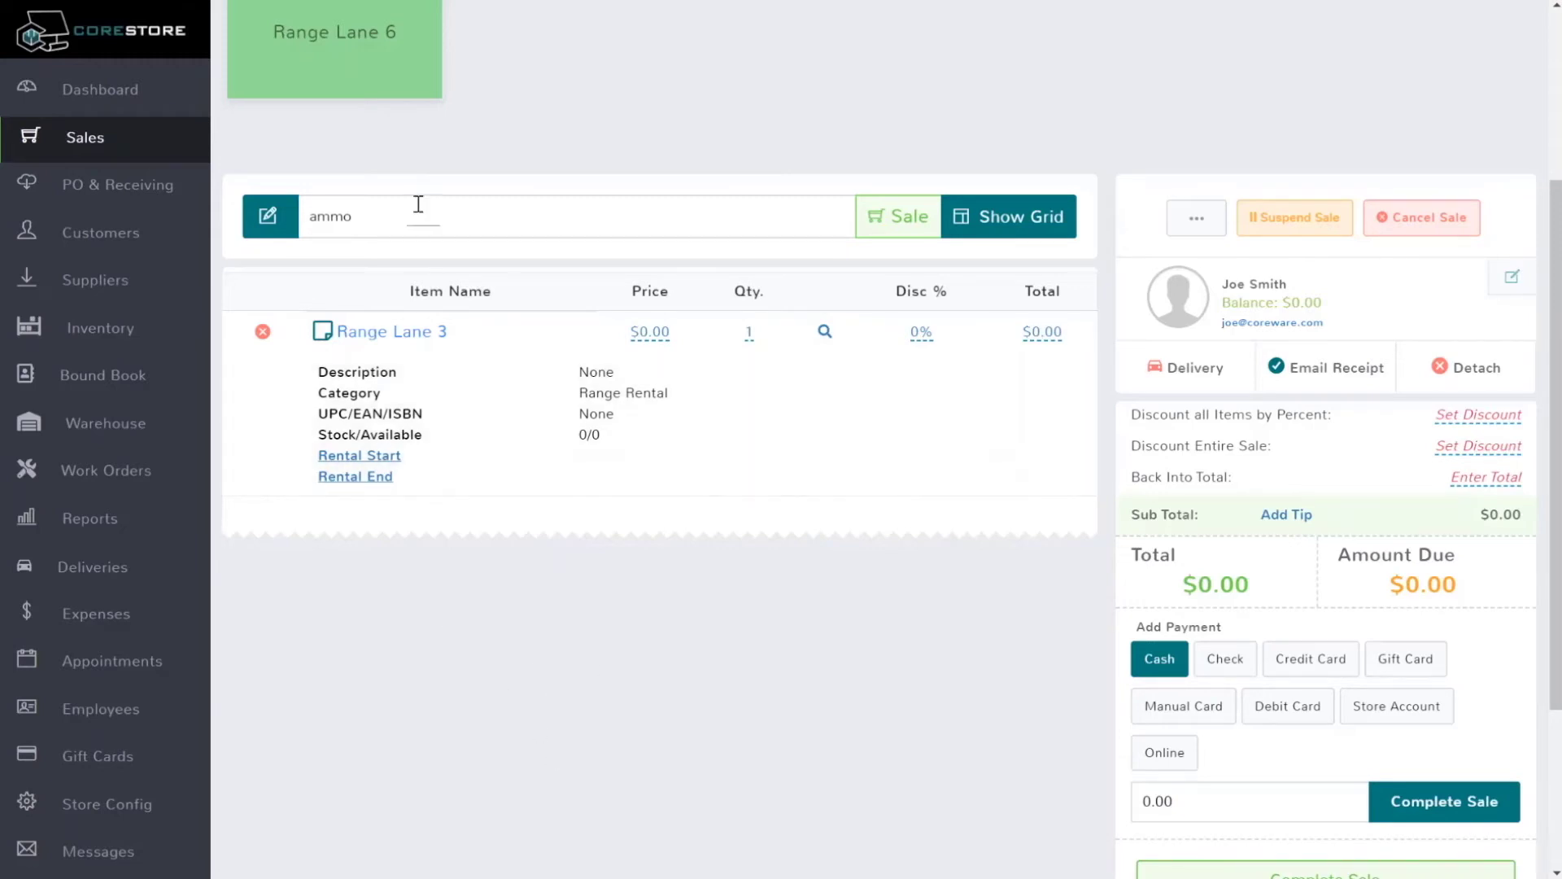
pyautogui.doubleClick(389, 220)
pyautogui.press('BackSpace')
pyautogui.write('ammu')
pyautogui.press('BackSpace')
pyautogui.press('BackSpace')
pyautogui.press('BackSpace')
pyautogui.press('BackSpace')
pyautogui.write('ammo')
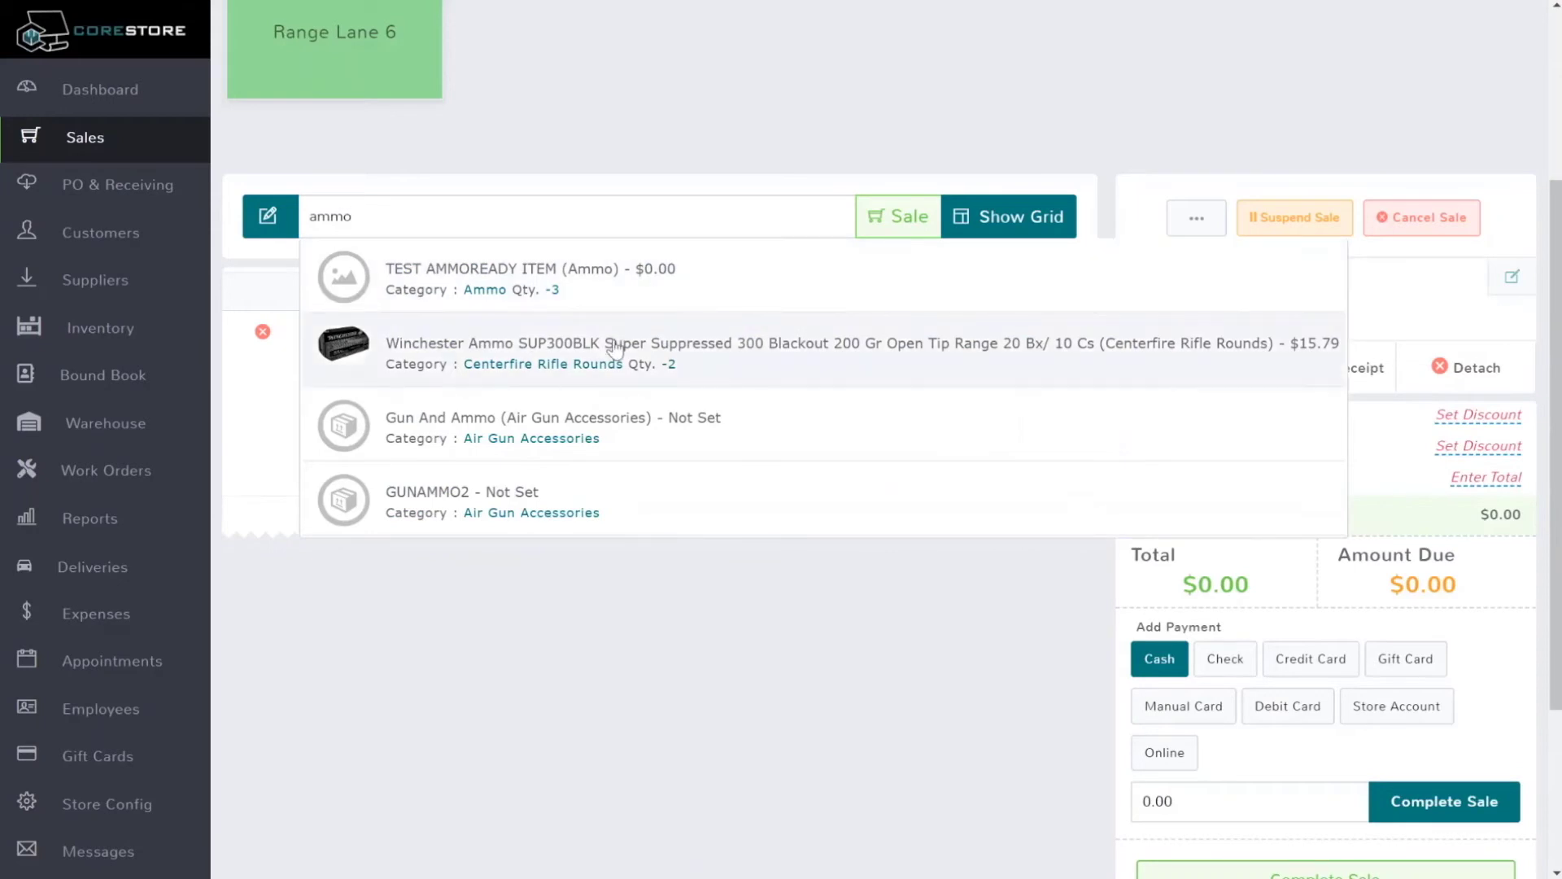
pyautogui.click(614, 346)
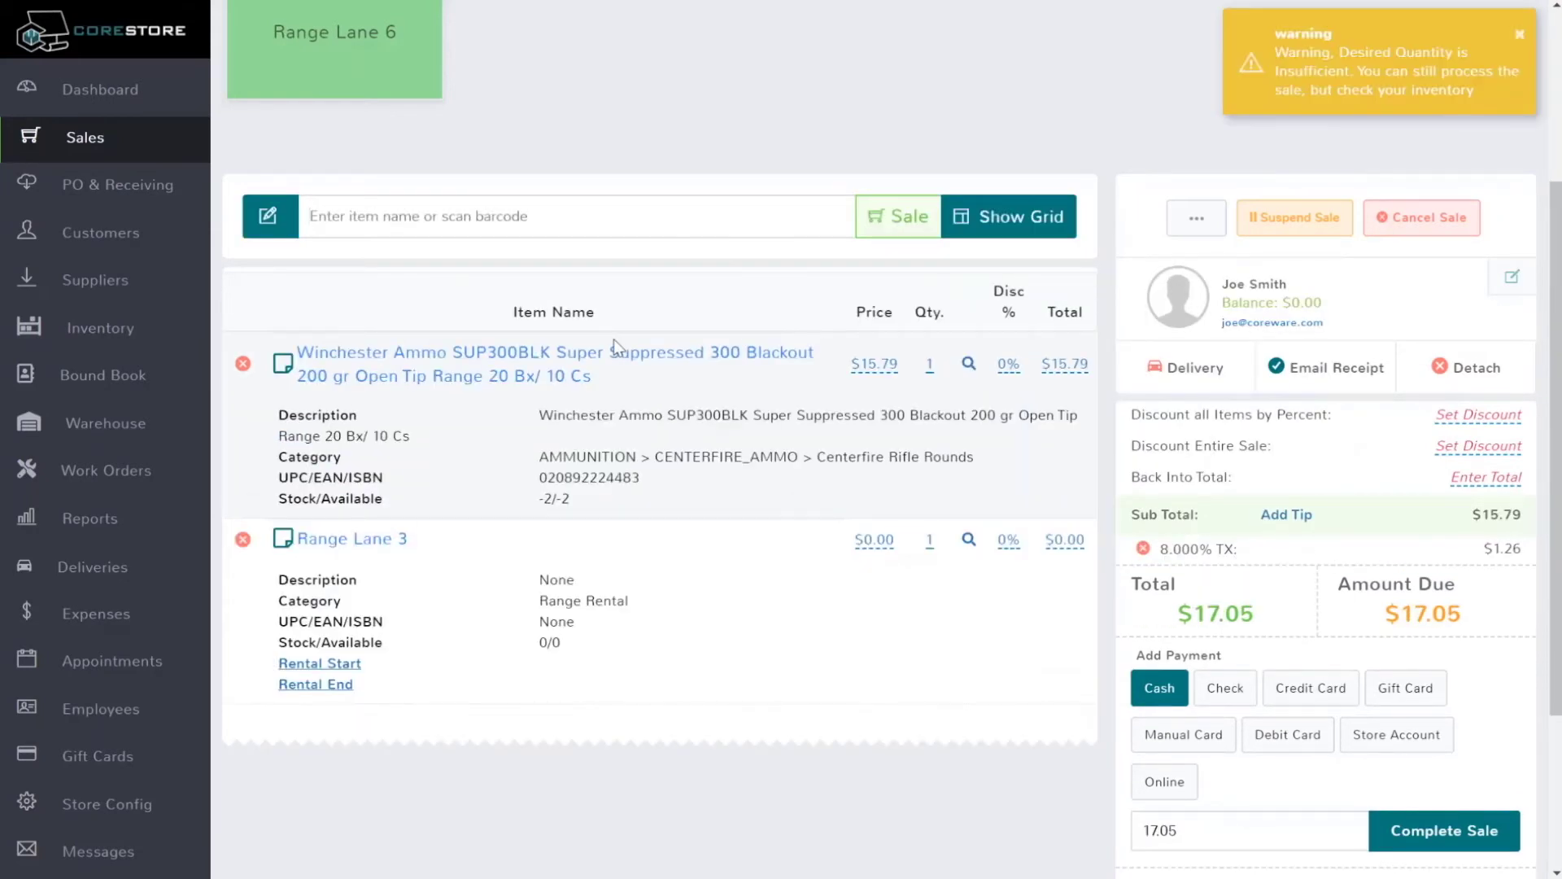
# Set the Winchester ammo's quantity to 2
pyautogui.click(929, 364)
pyautogui.write('2')
pyautogui.press('Return')
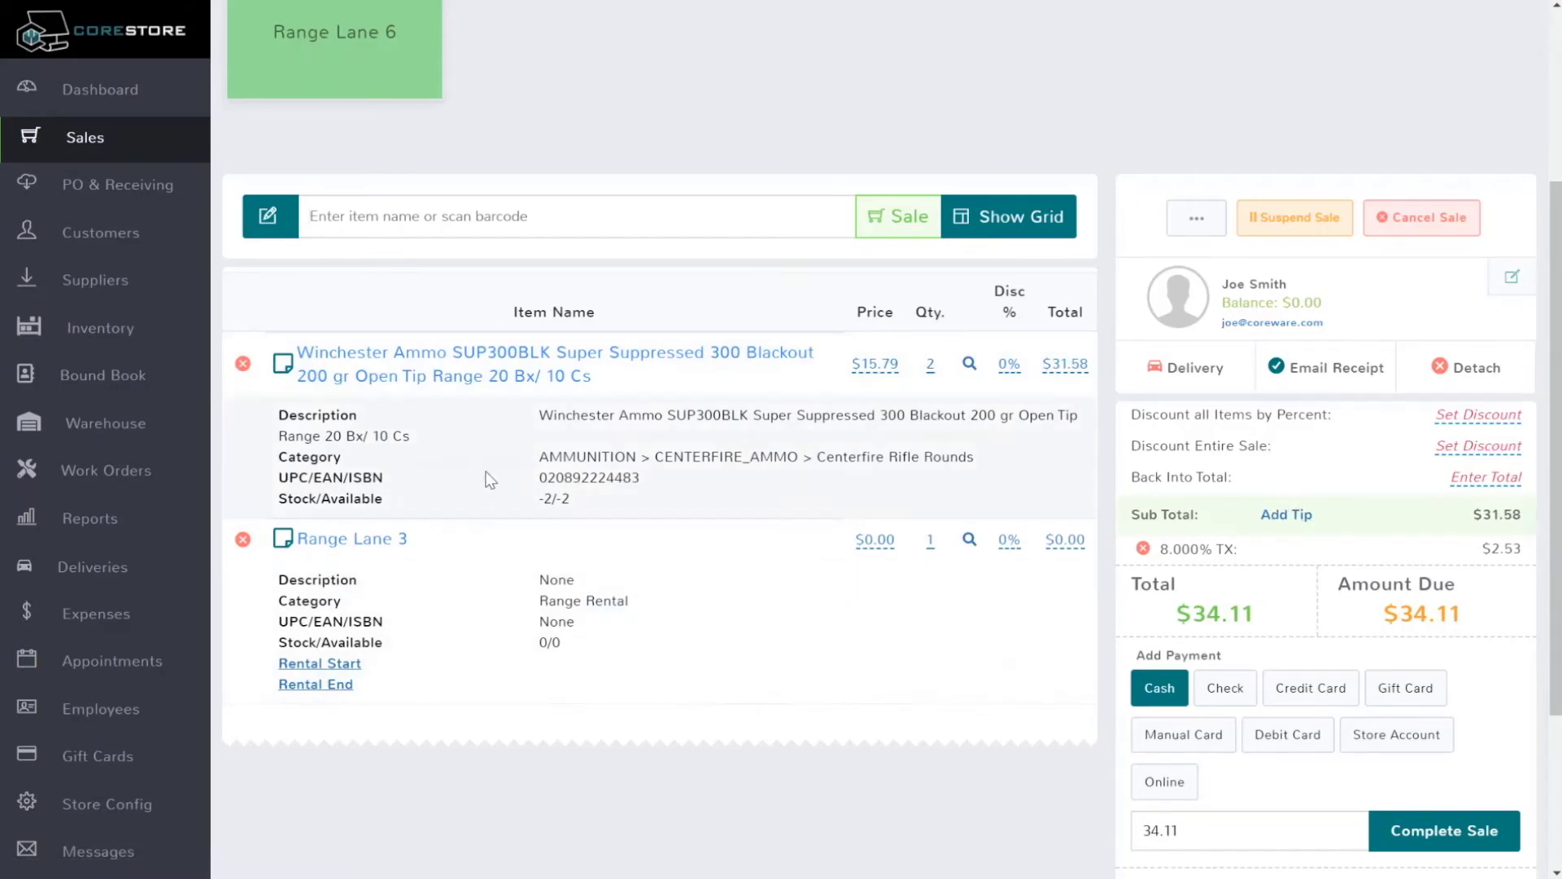
# Set the Range Lane 3 rental start to 06/04/2020 at 09:00 am
pyautogui.click(323, 664)
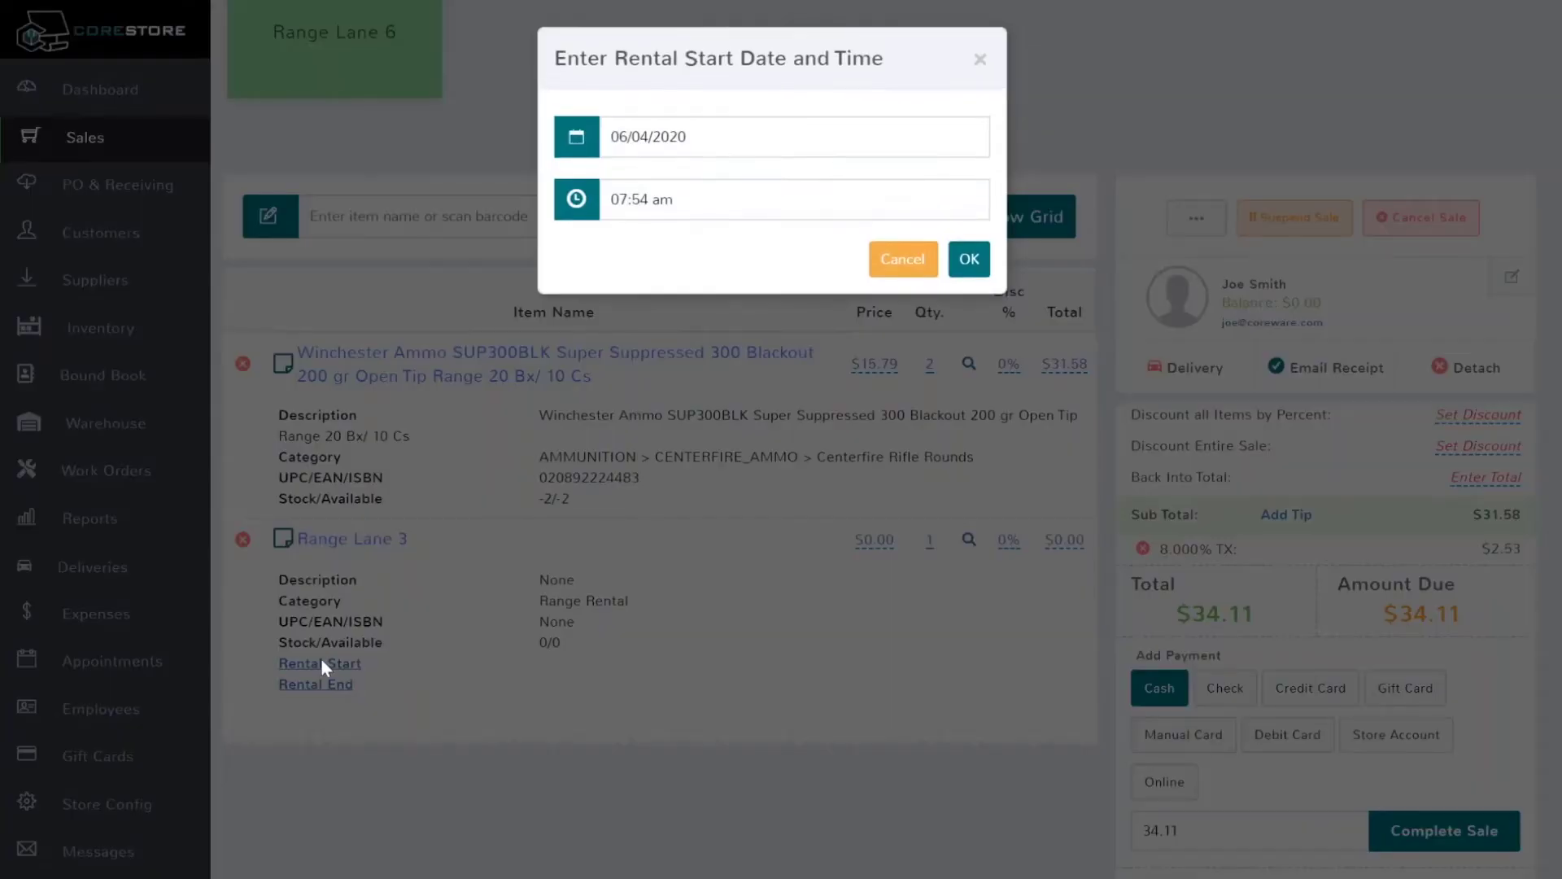
pyautogui.click(650, 201)
pyautogui.click(634, 274)
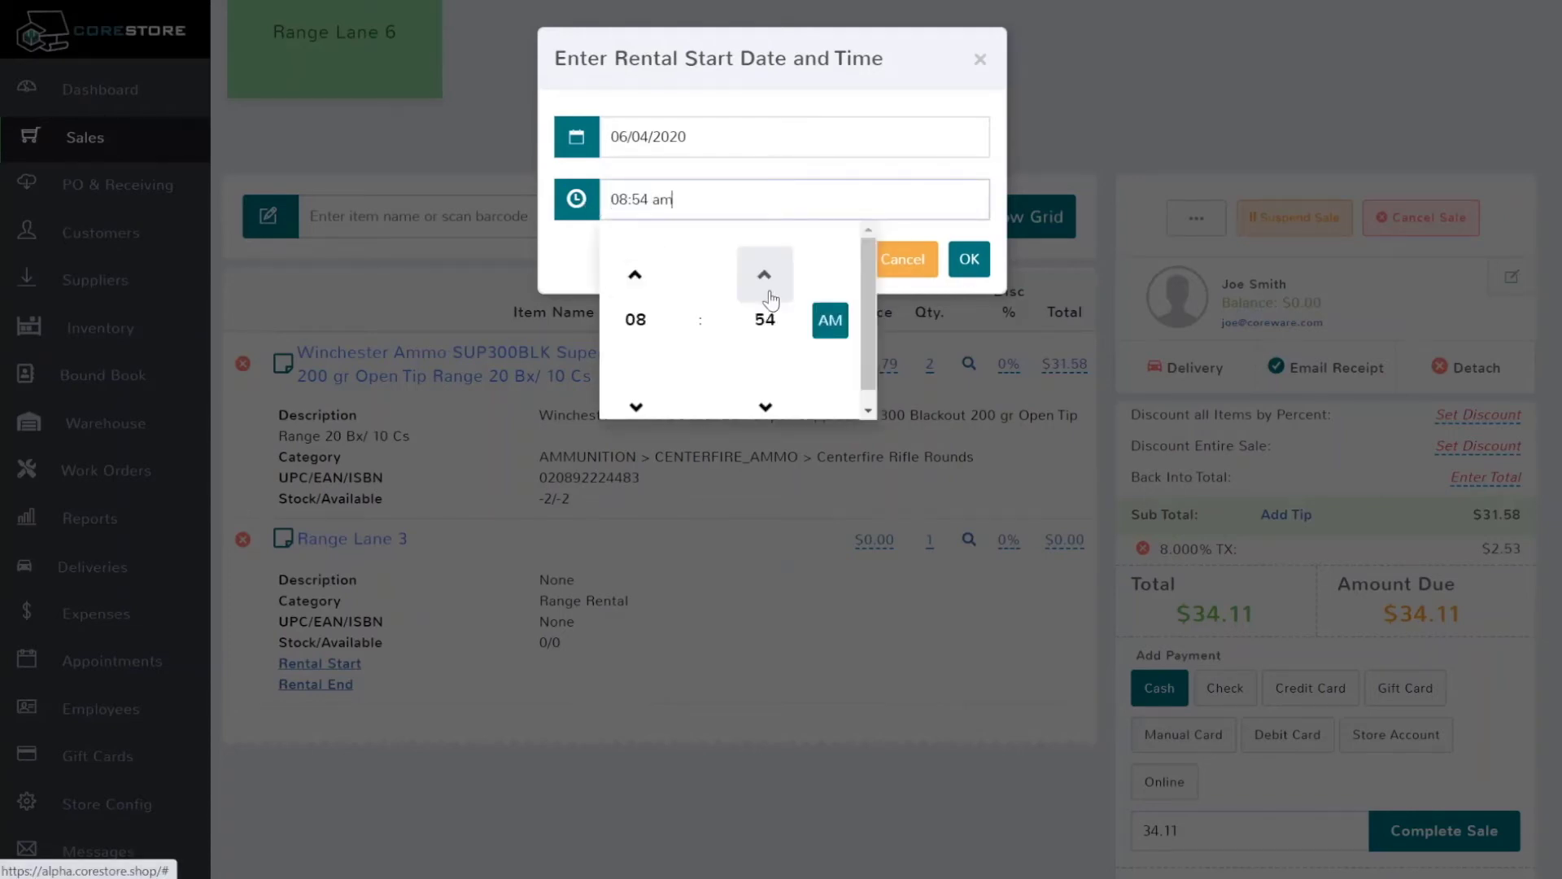
pyautogui.click(763, 294)
pyautogui.click(761, 293)
pyautogui.click(760, 293)
pyautogui.click(761, 293)
pyautogui.click(761, 293)
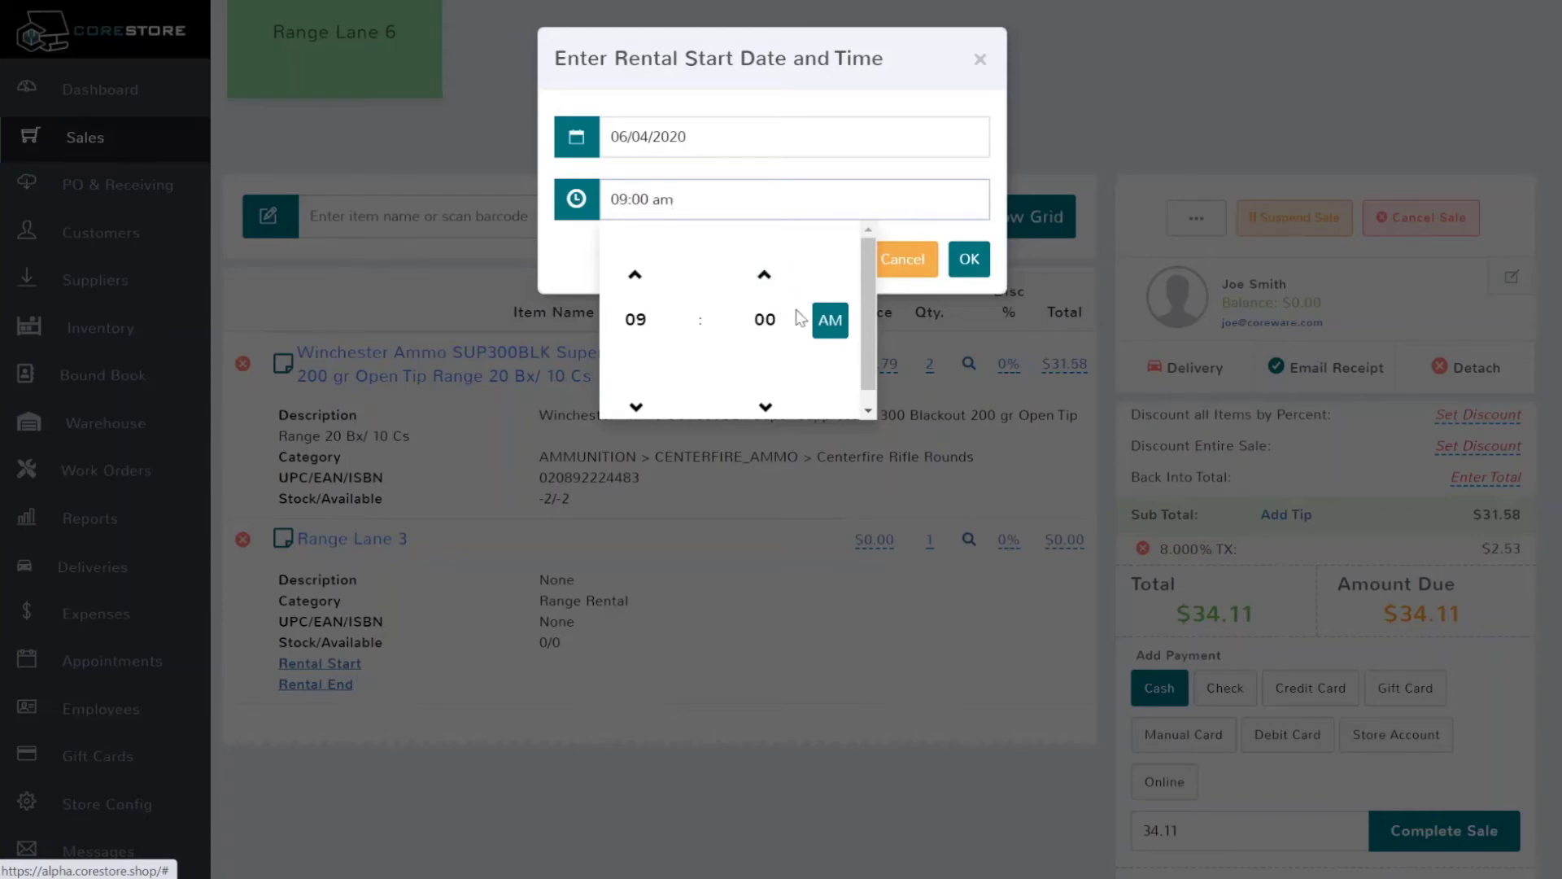
pyautogui.click(970, 262)
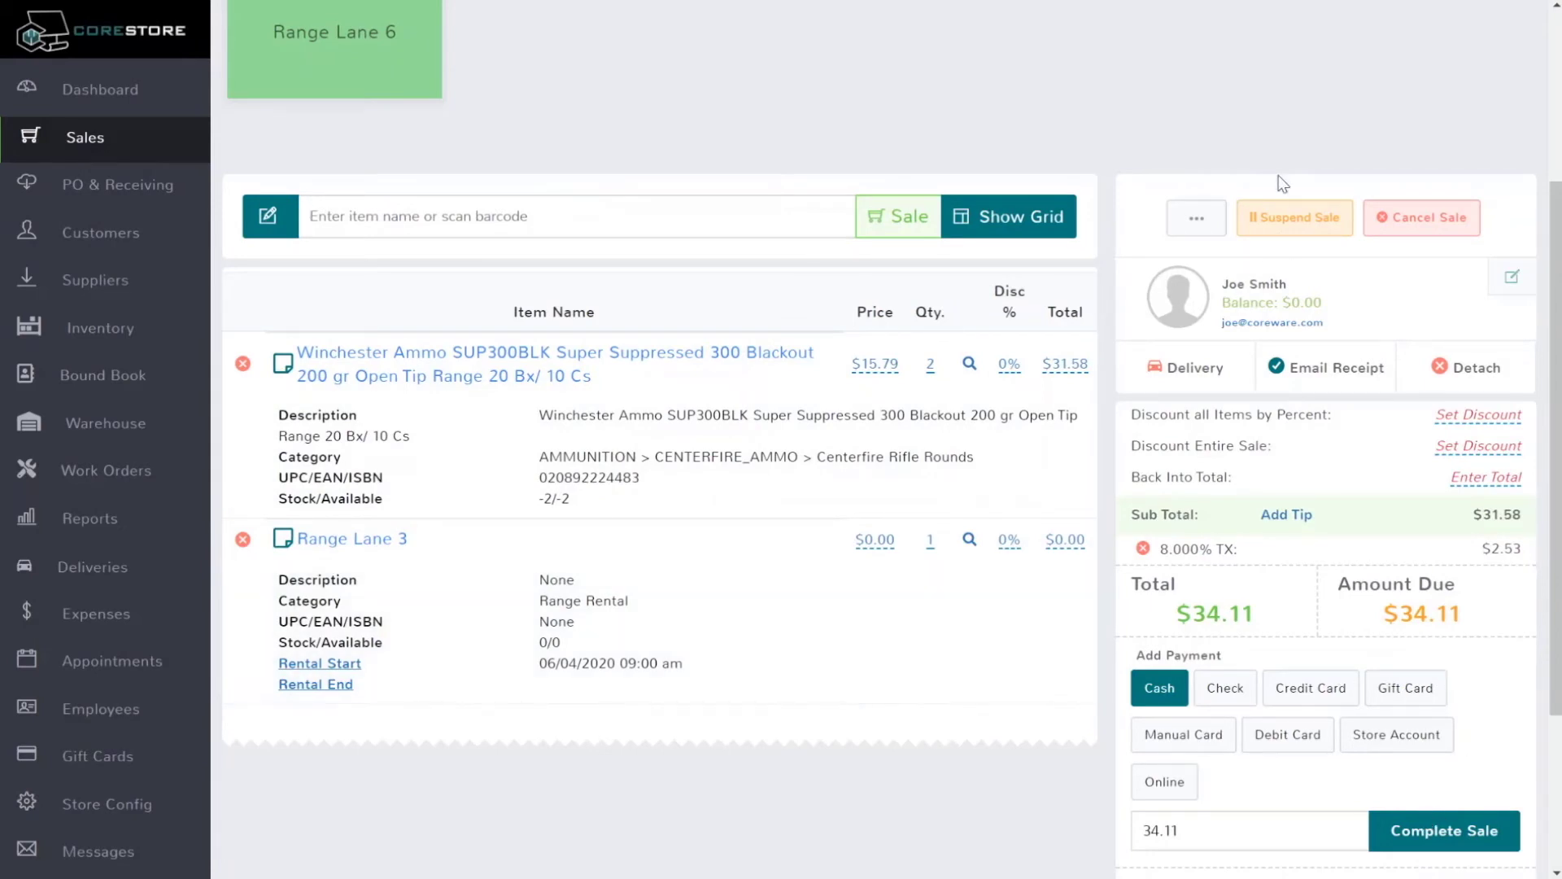
# Suspend the Range Lane 3 sale as Range Customers and start a new sale
pyautogui.click(1286, 222)
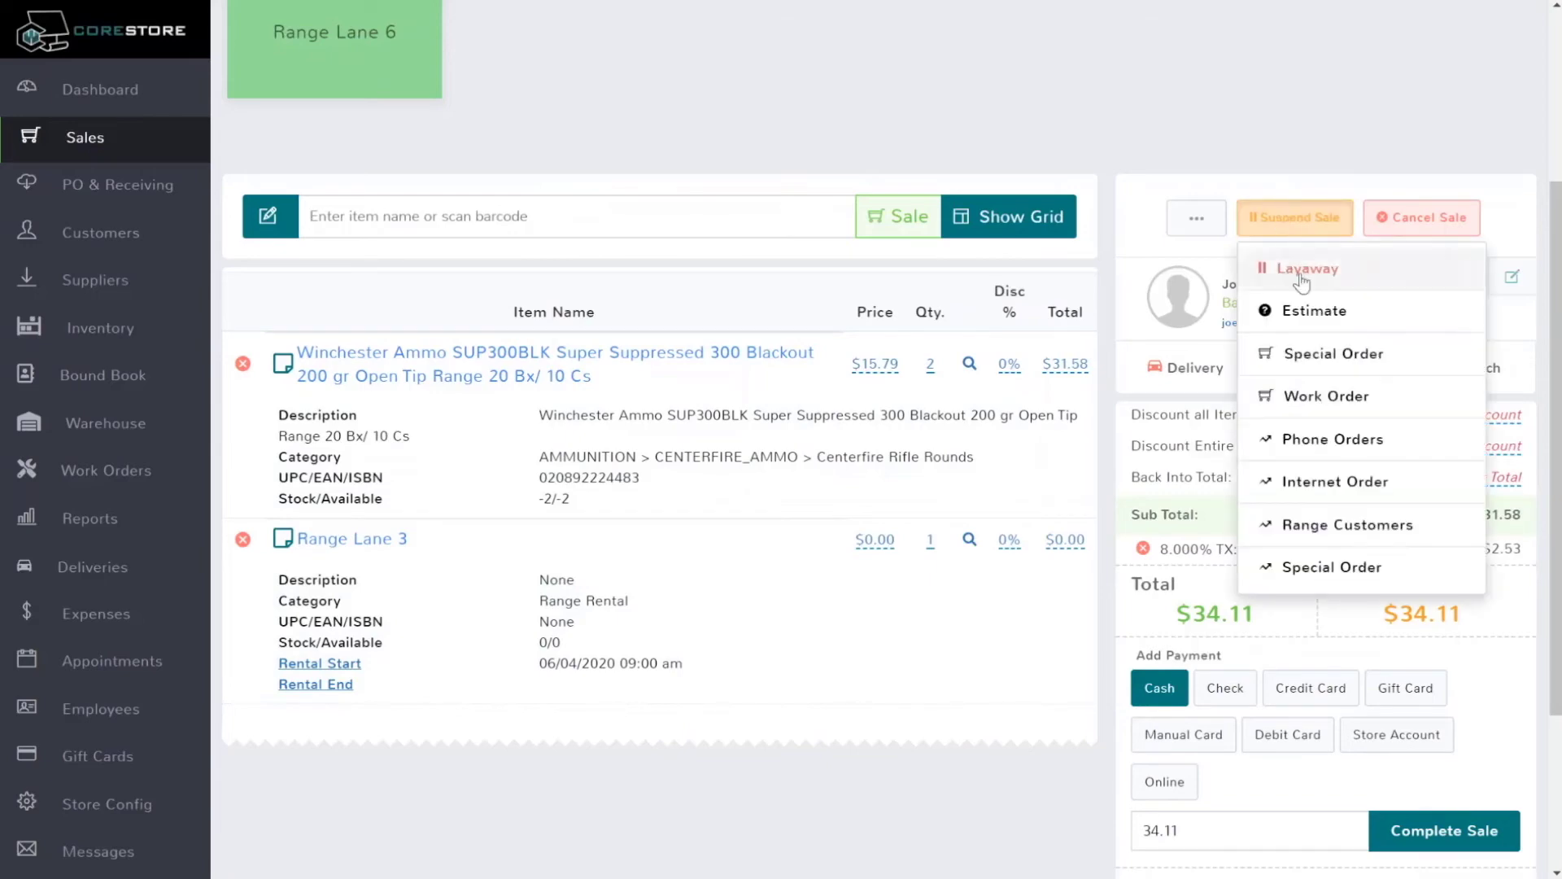
pyautogui.click(1330, 539)
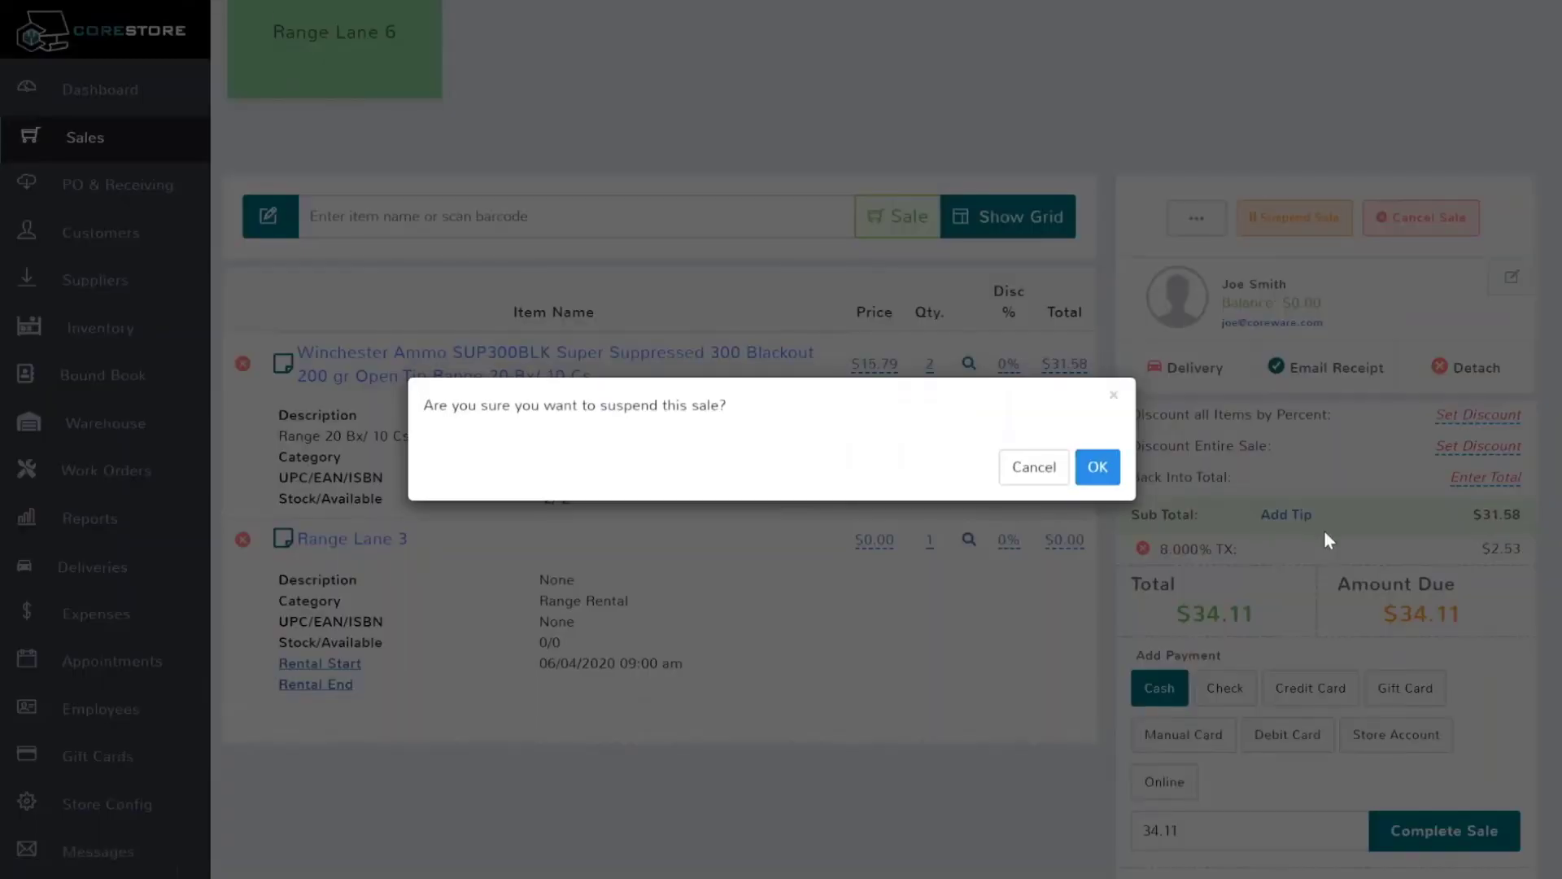
pyautogui.click(1095, 467)
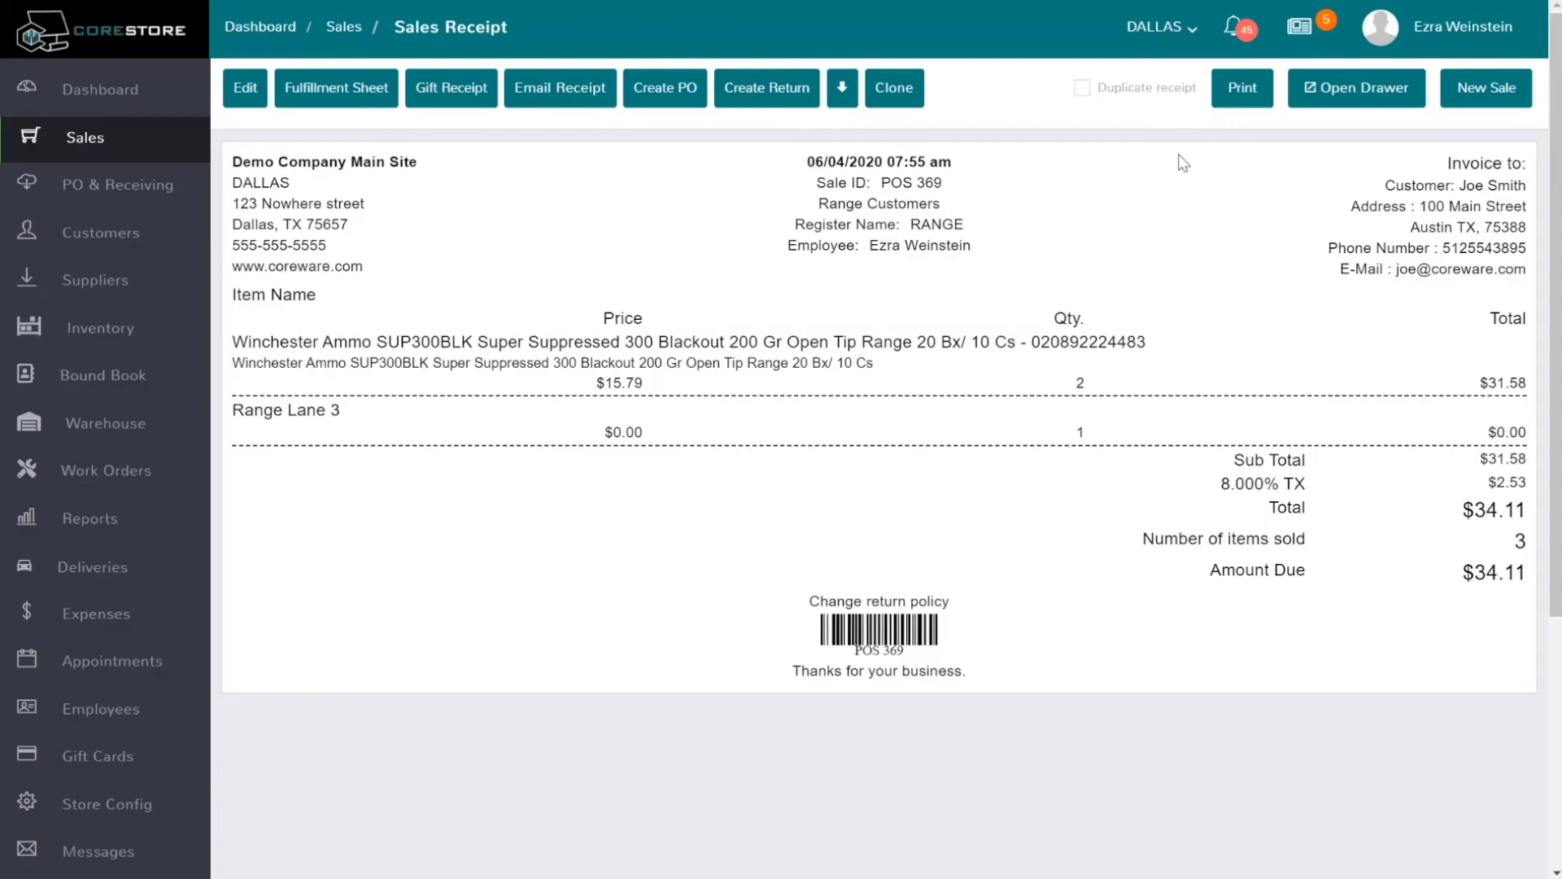
pyautogui.click(1527, 102)
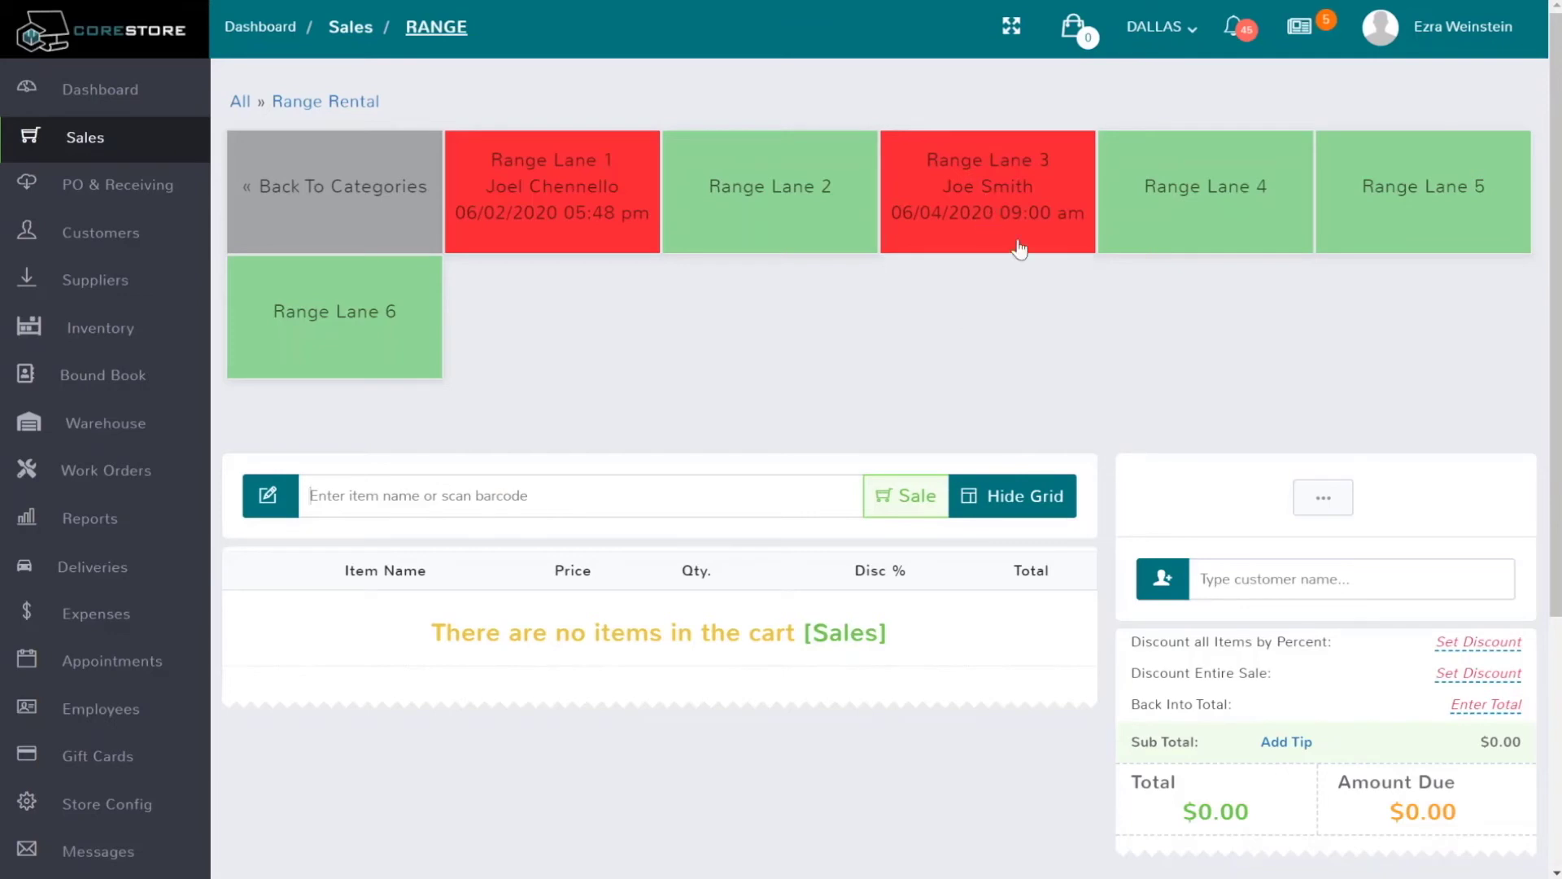
# Reopen the suspended Range Lane 3 sale from the lane grid and set its rental start time to 08:00 am
pyautogui.click(989, 211)
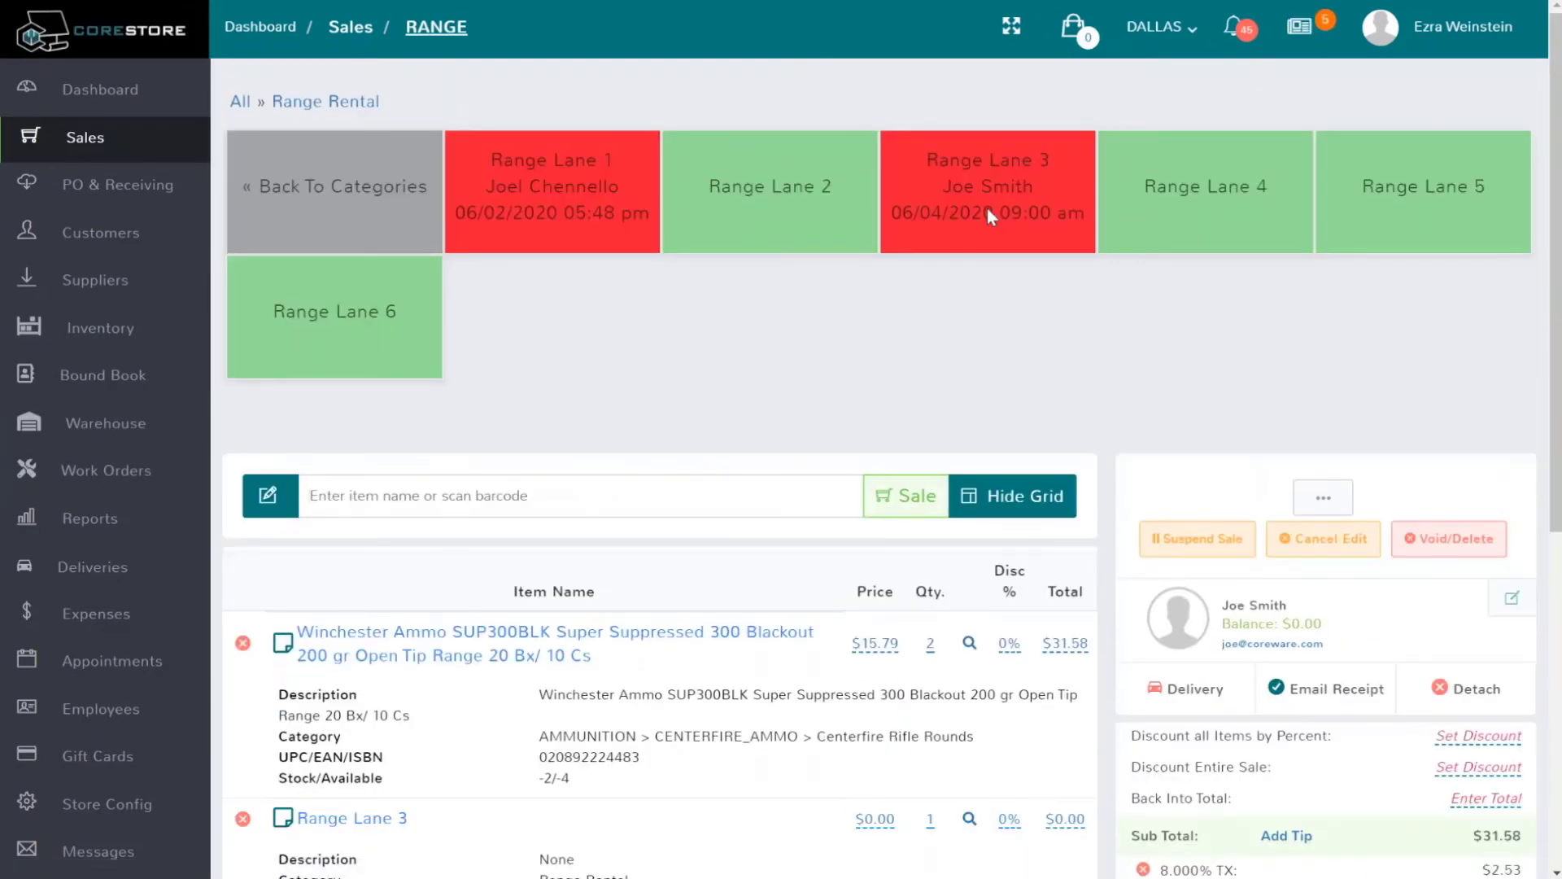
pyautogui.scroll(-2, 806, 411)
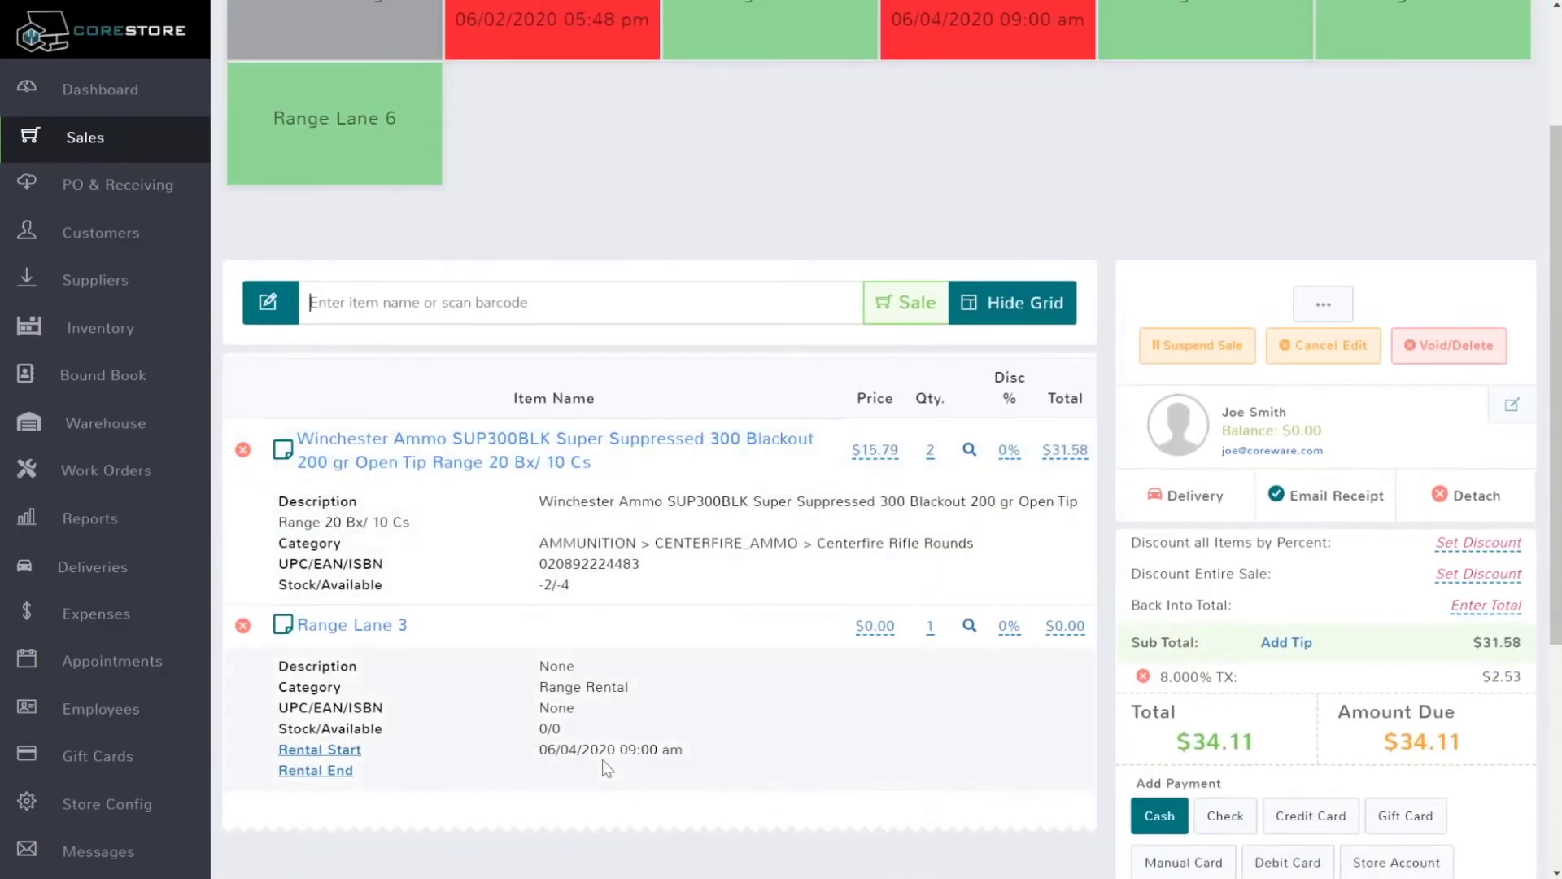
pyautogui.click(338, 749)
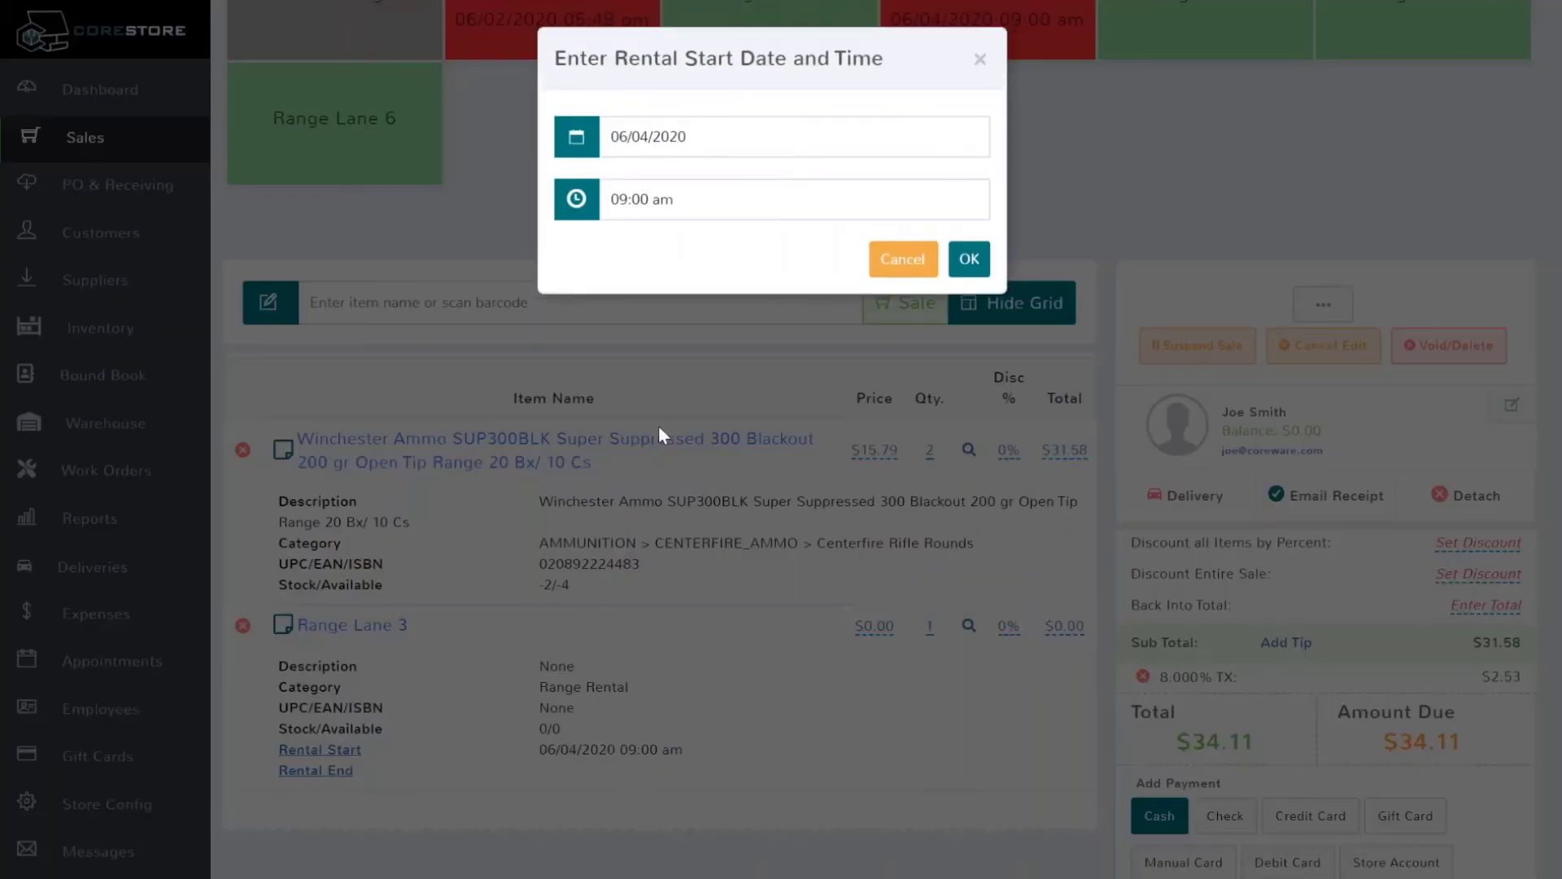
pyautogui.click(633, 200)
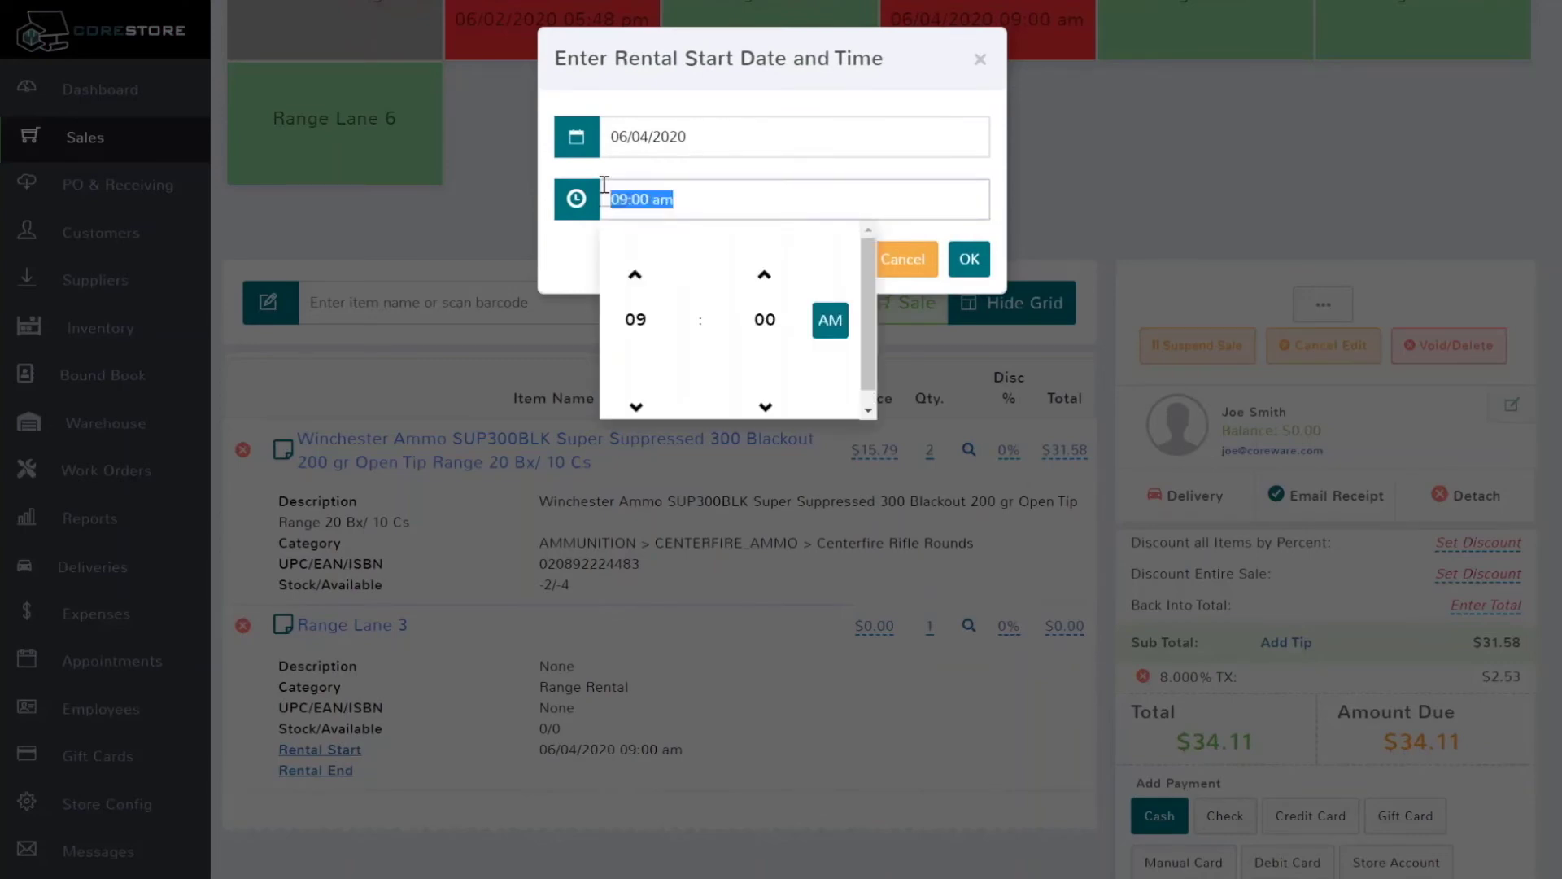
pyautogui.click(636, 406)
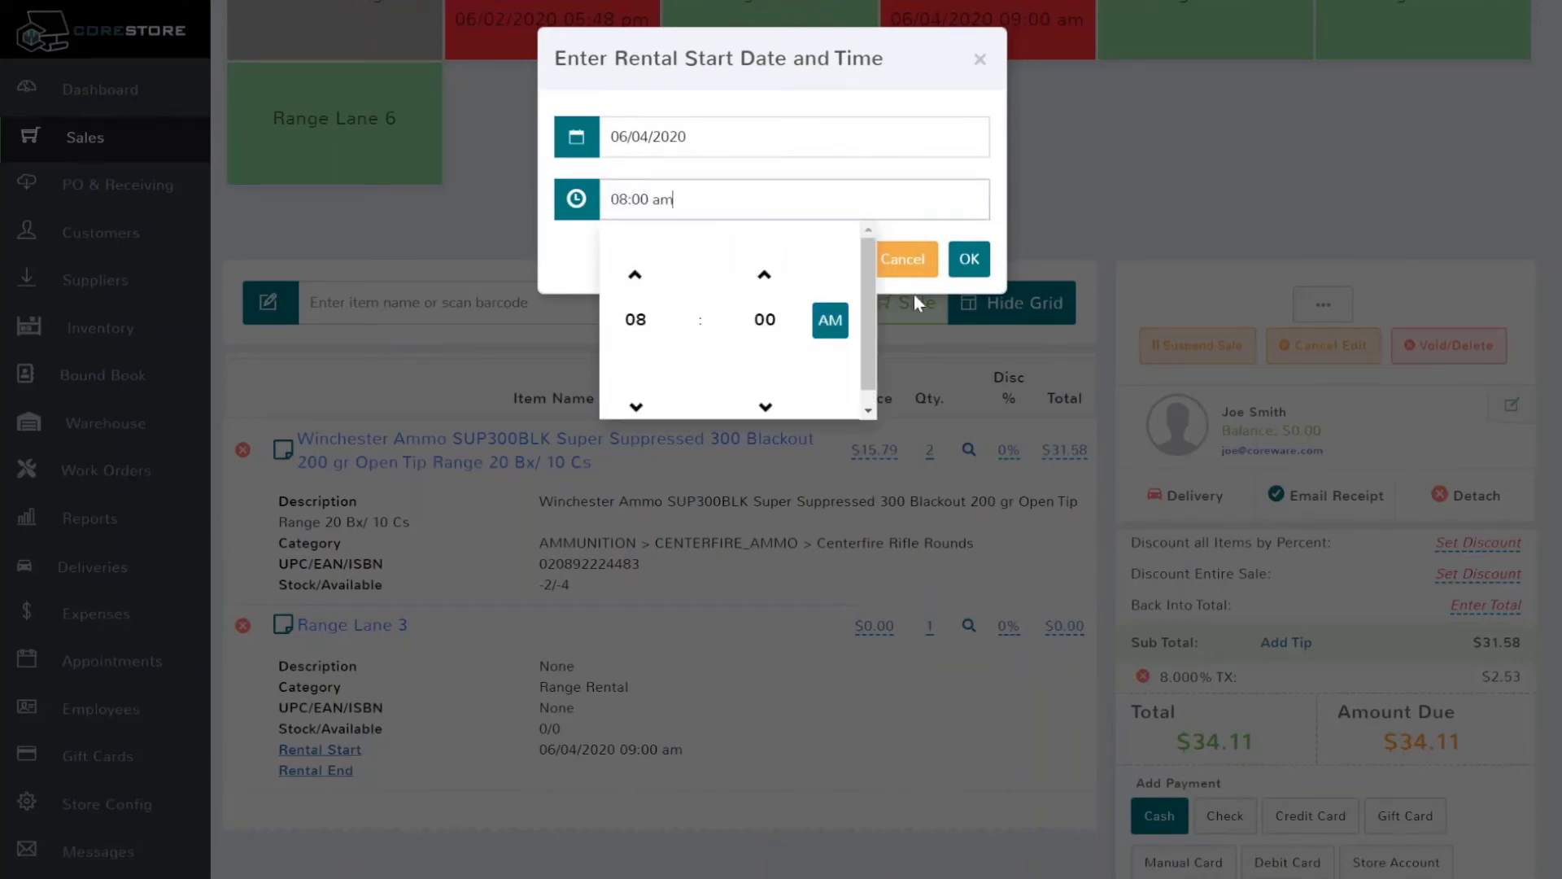
pyautogui.click(969, 261)
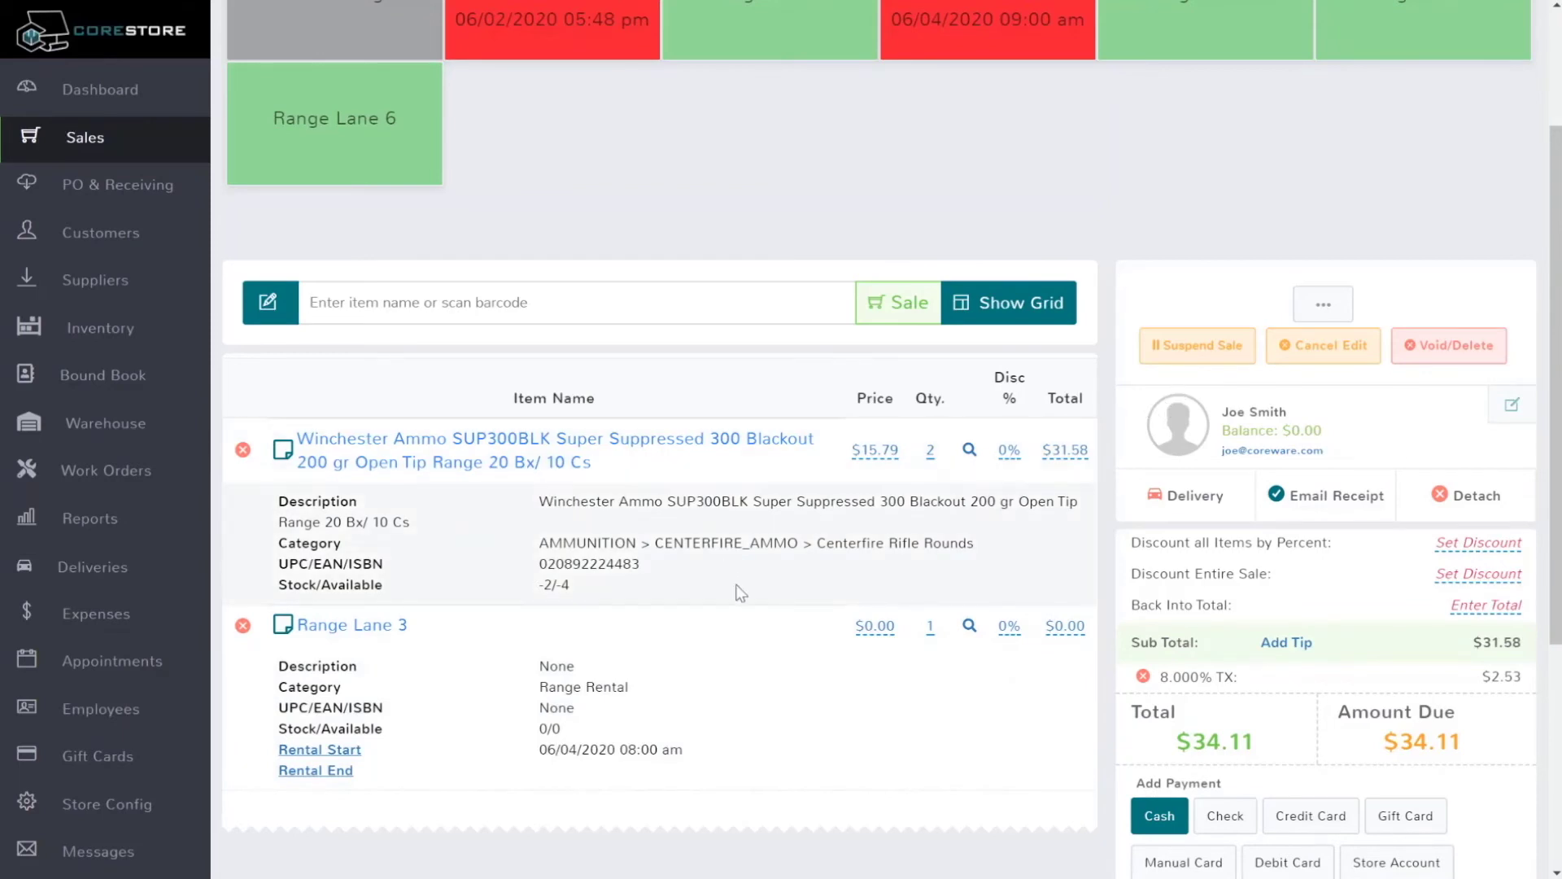
# Suspend the edited Range Lane 3 sale again as Range Customers and return to the lane grid in Sales
pyautogui.click(1179, 366)
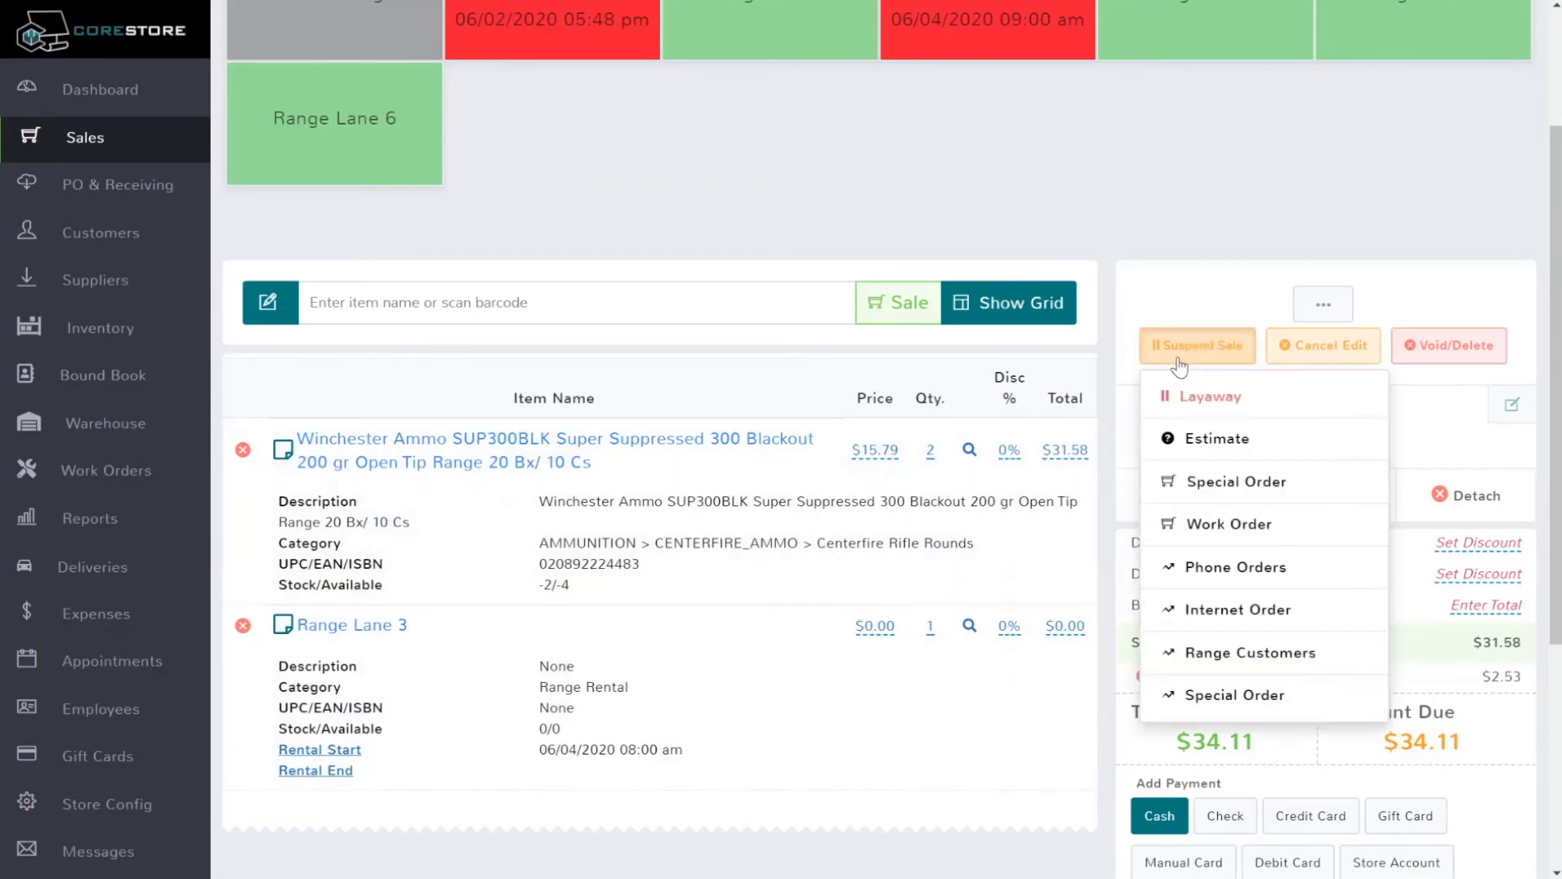
pyautogui.click(1230, 659)
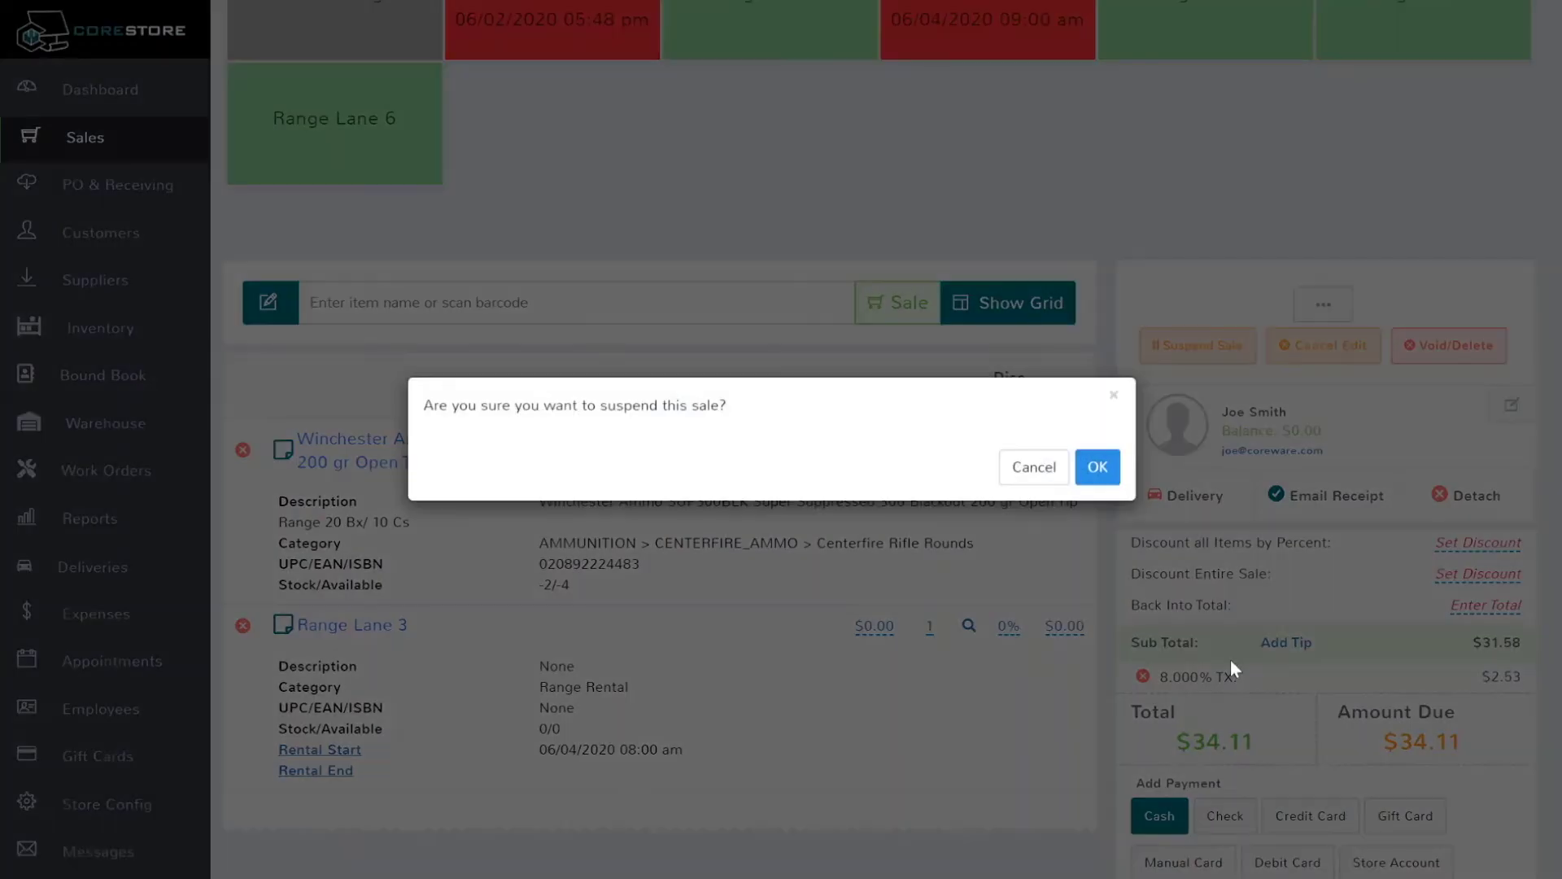
pyautogui.click(1099, 466)
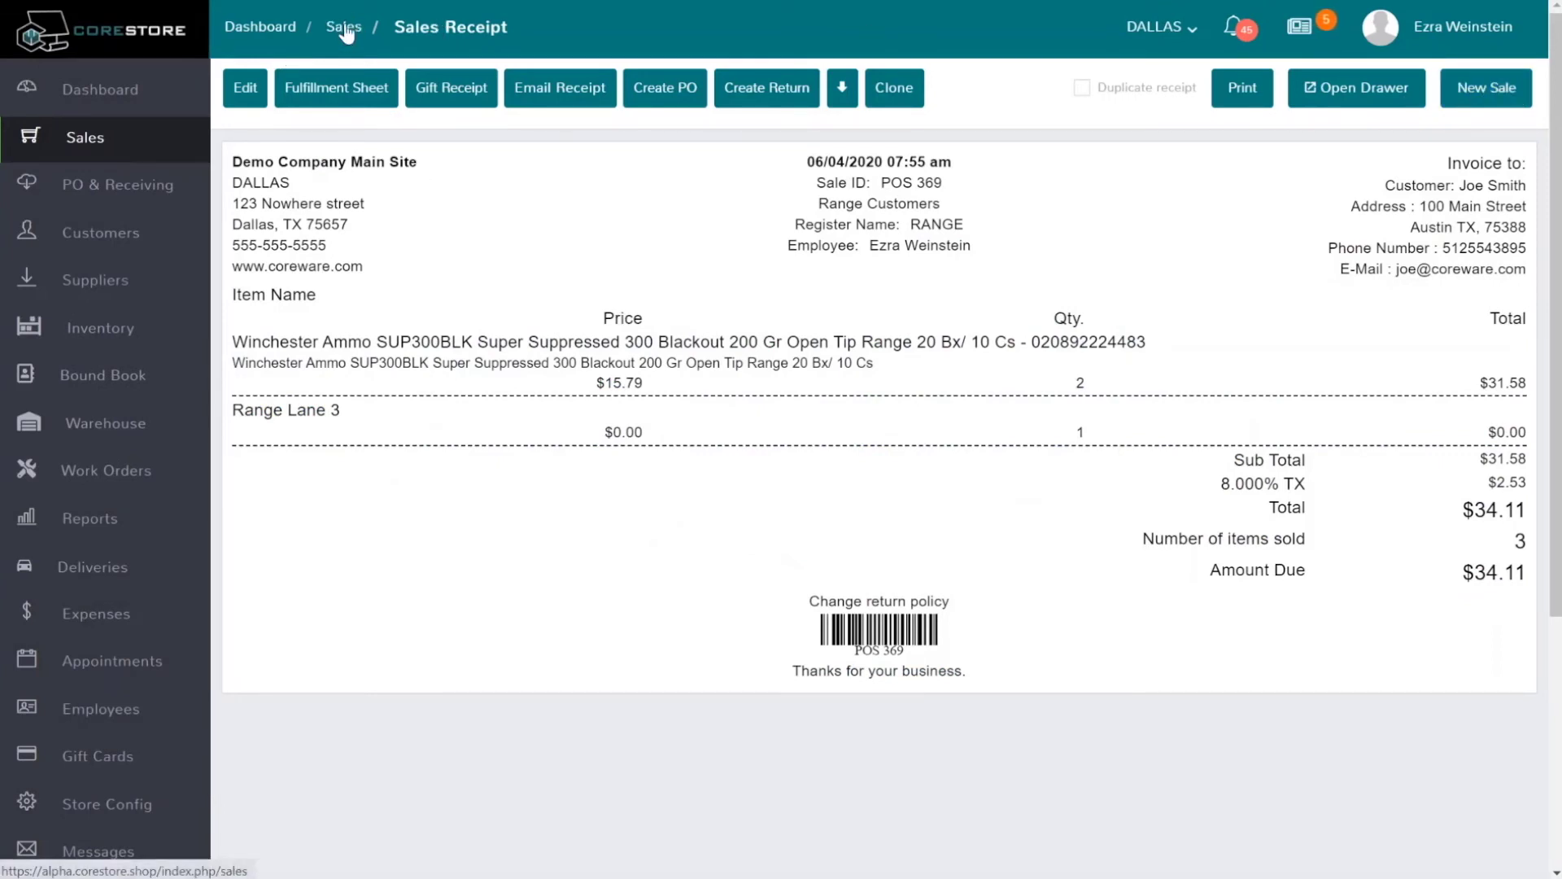
pyautogui.click(345, 28)
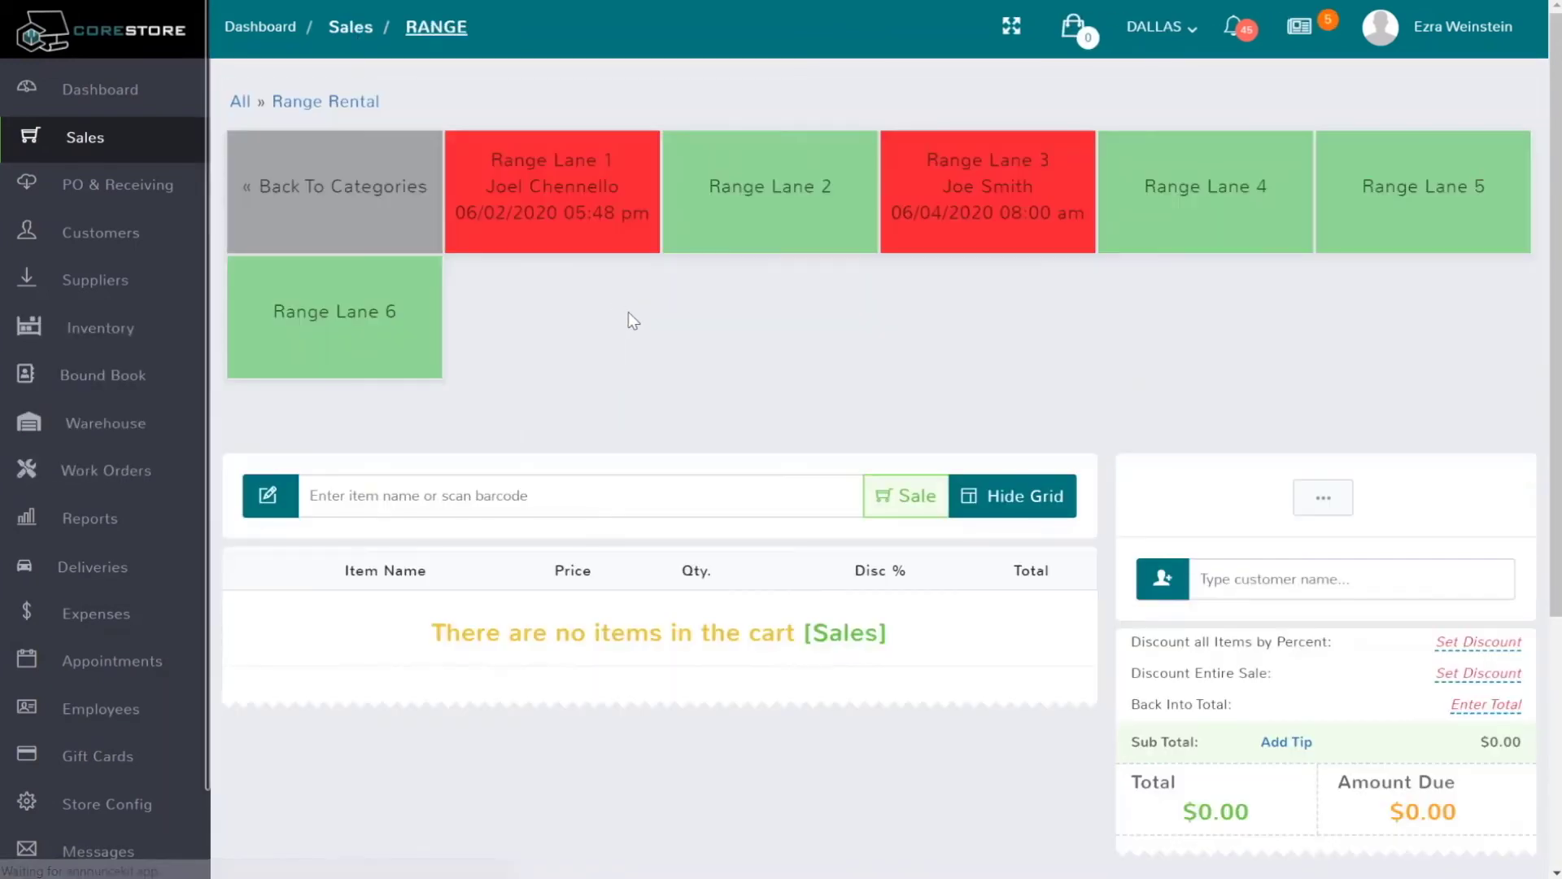
# Open the occupied Range Lane 1 sale for editing and bring up its rental details
pyautogui.click(543, 234)
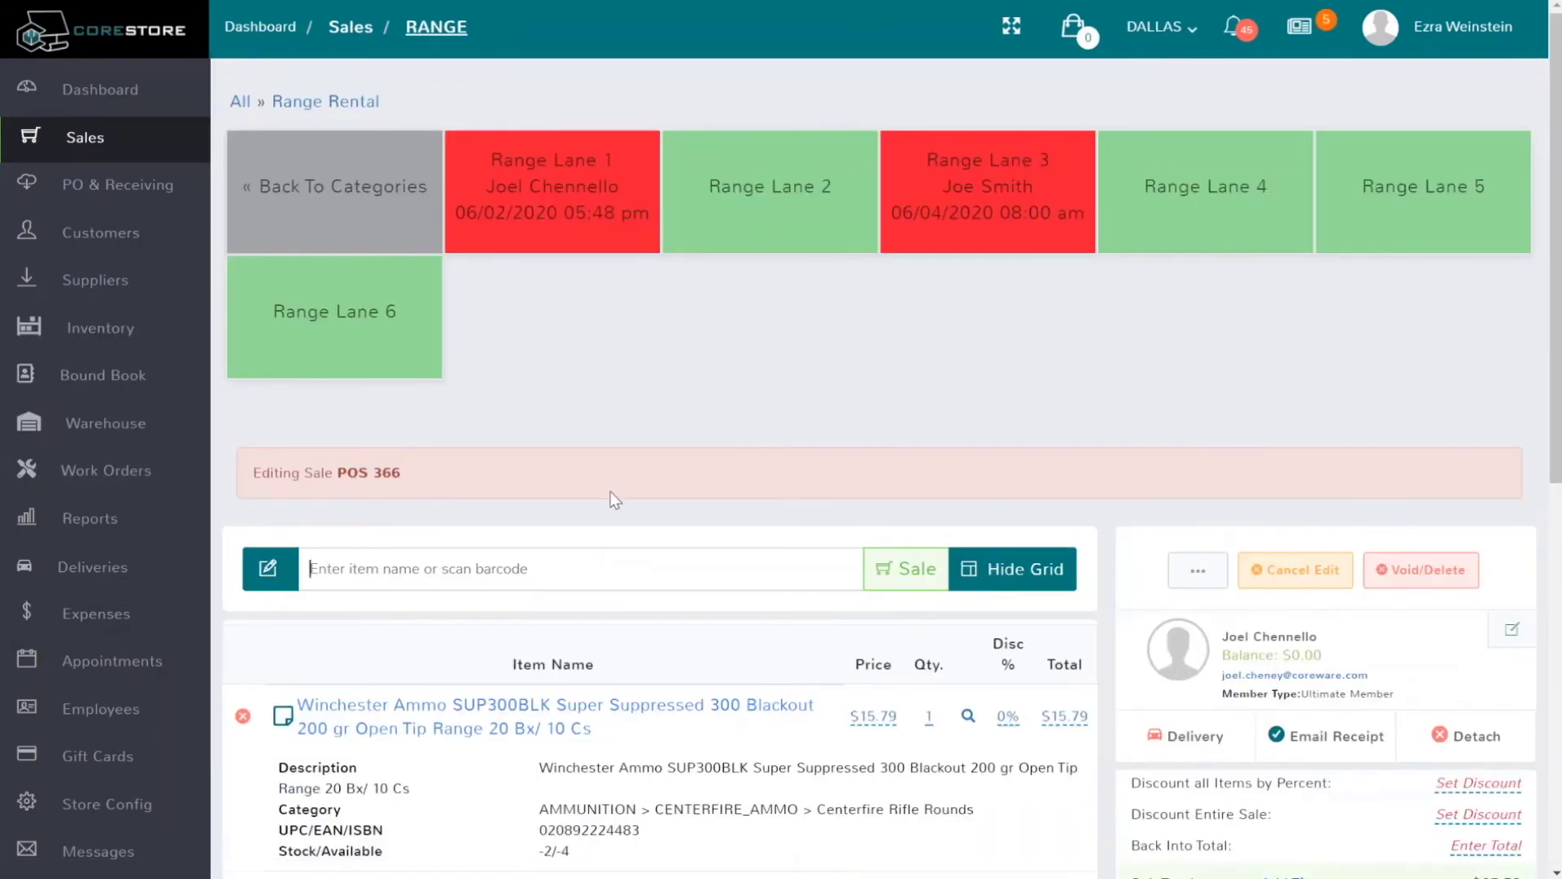
pyautogui.scroll(-6, 614, 500)
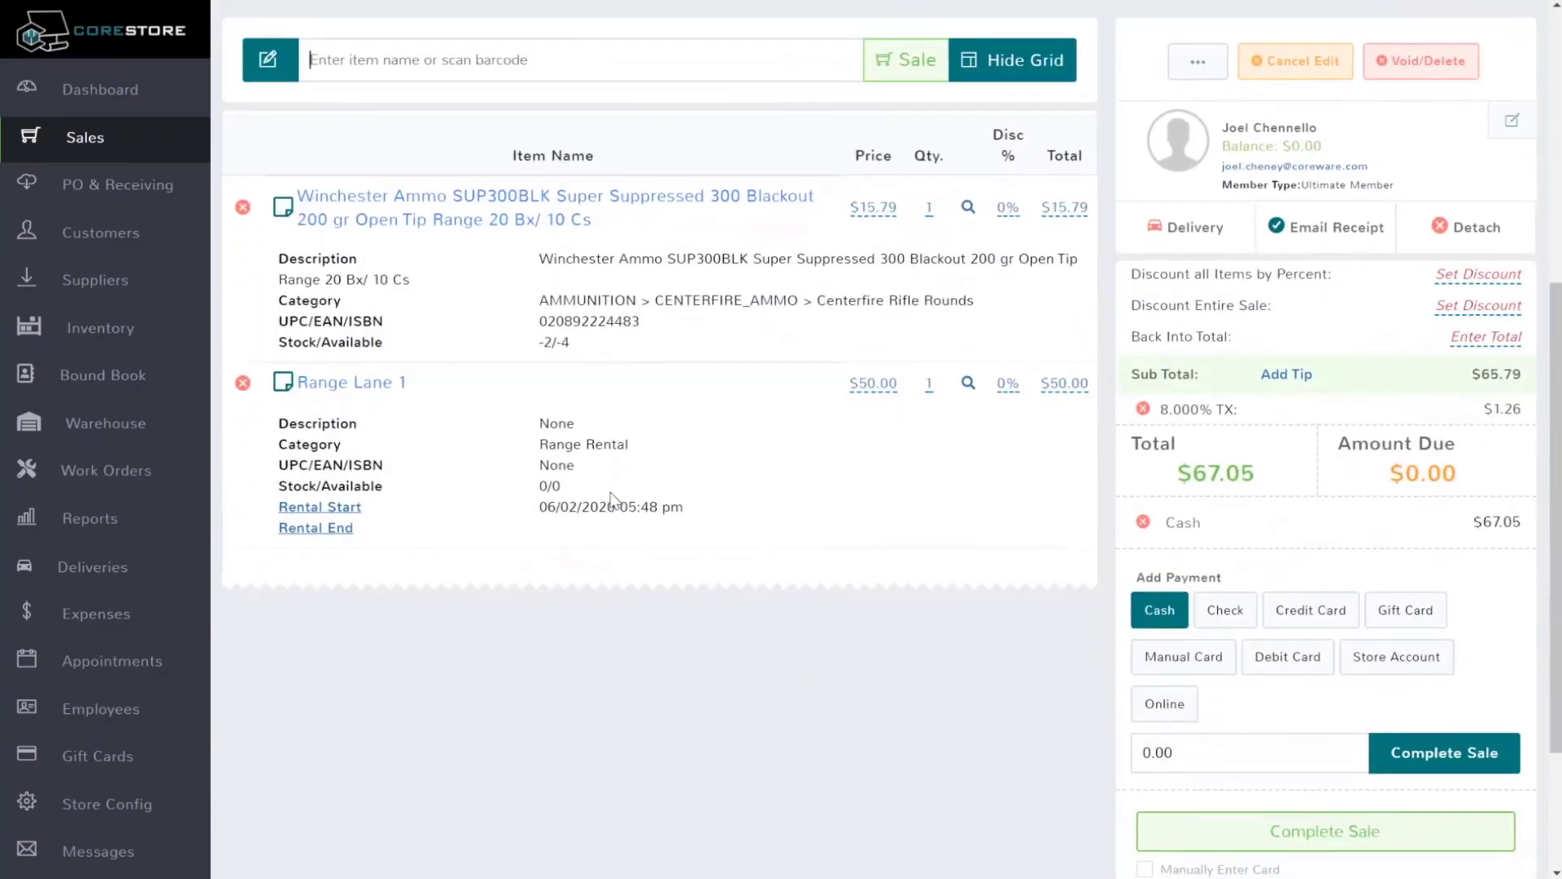
pyautogui.scroll(1, 611, 500)
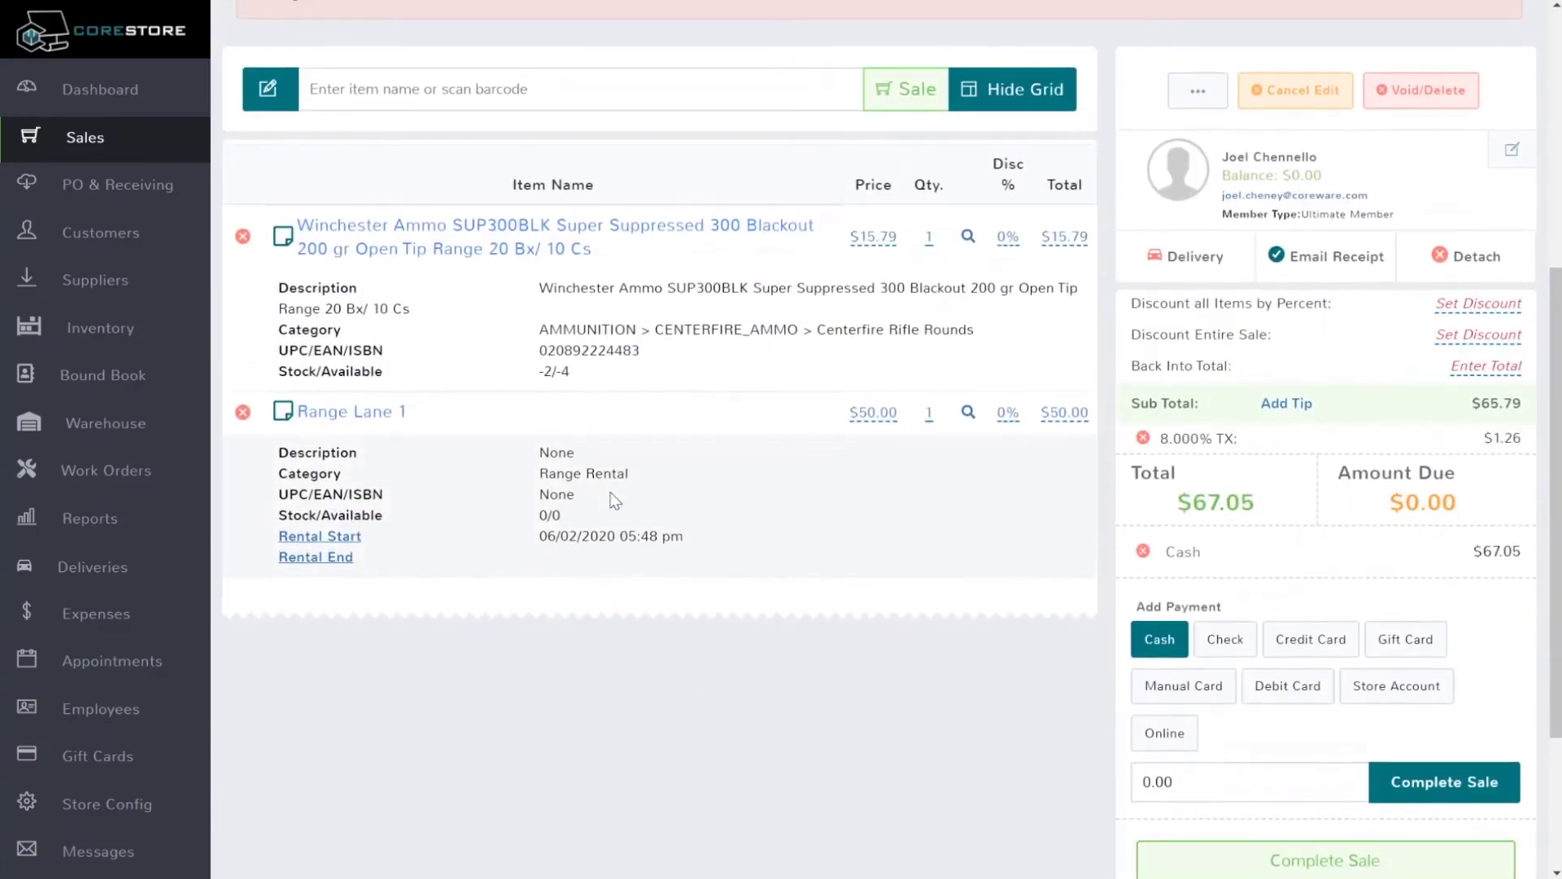
# Set the Range Lane 1 rental end to 06/02/2020 at 07:56 pm
pyautogui.click(324, 558)
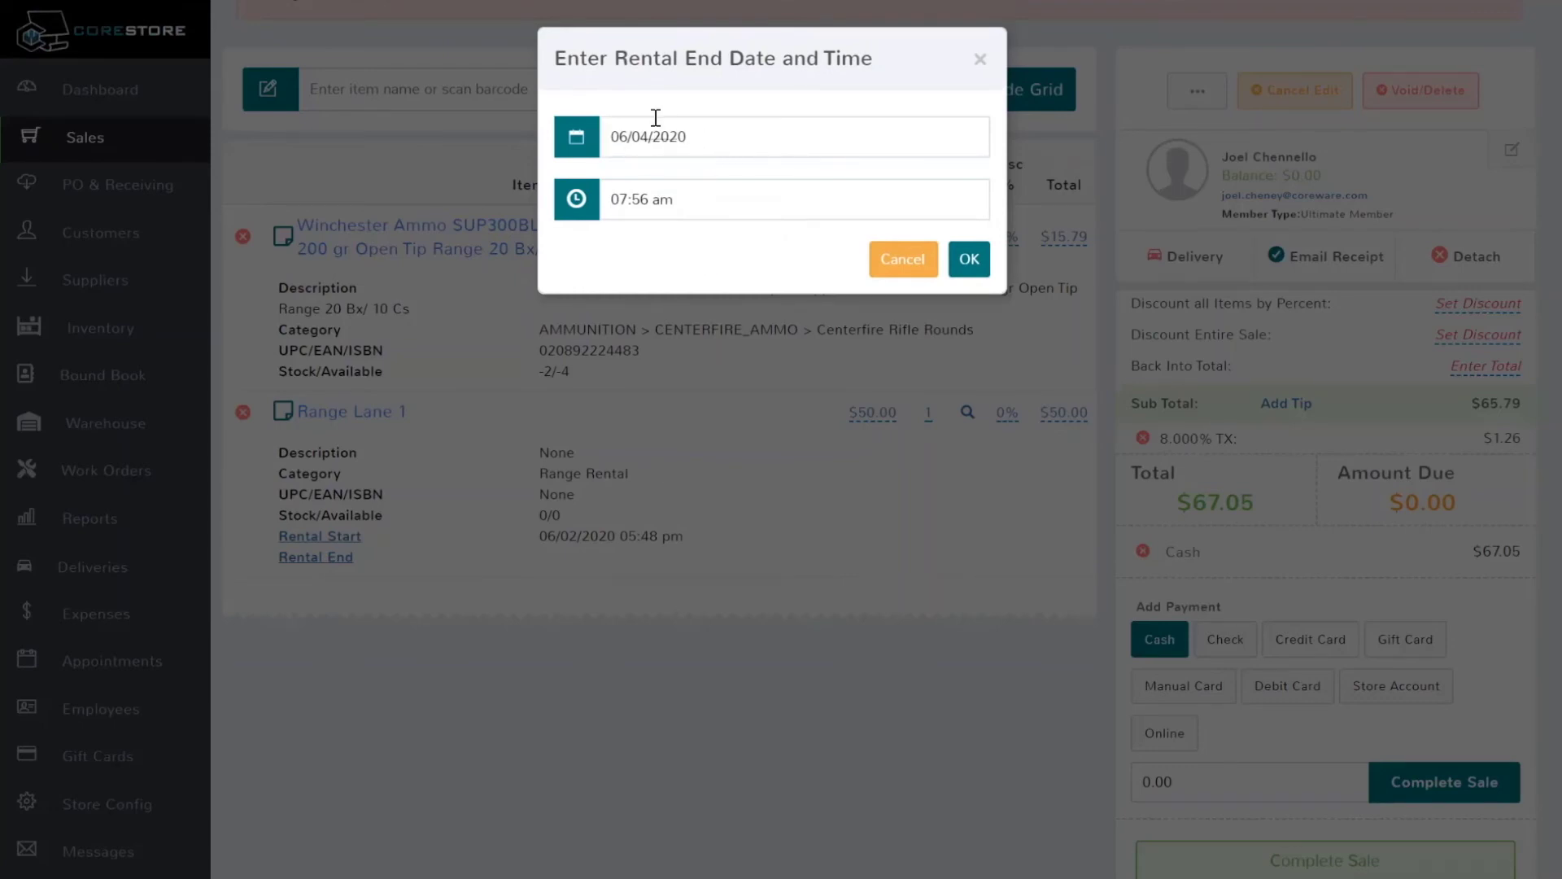
pyautogui.click(695, 136)
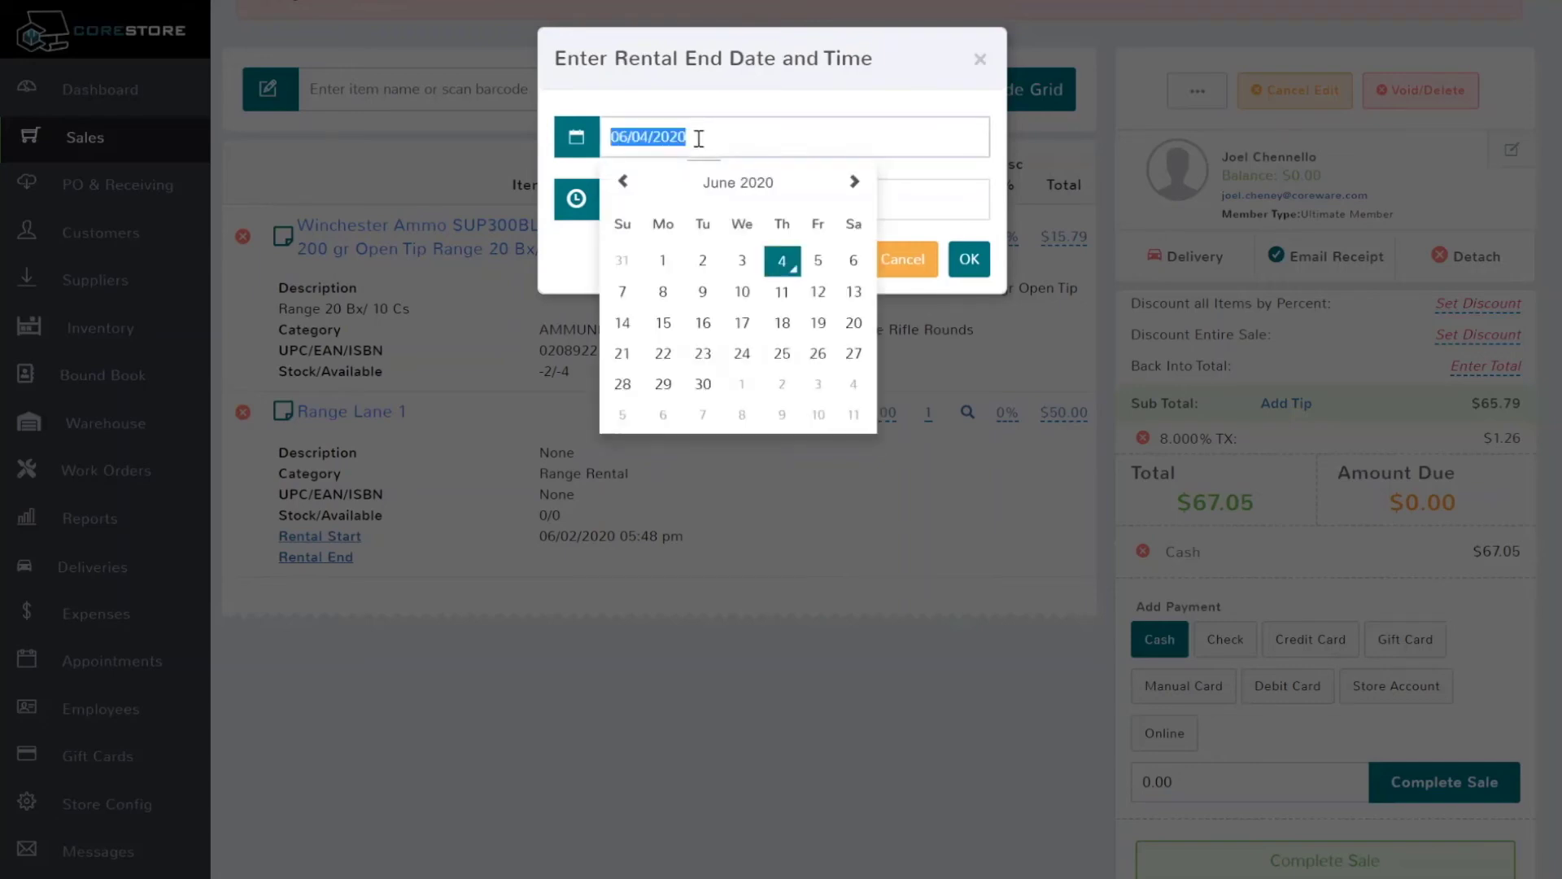
pyautogui.click(701, 259)
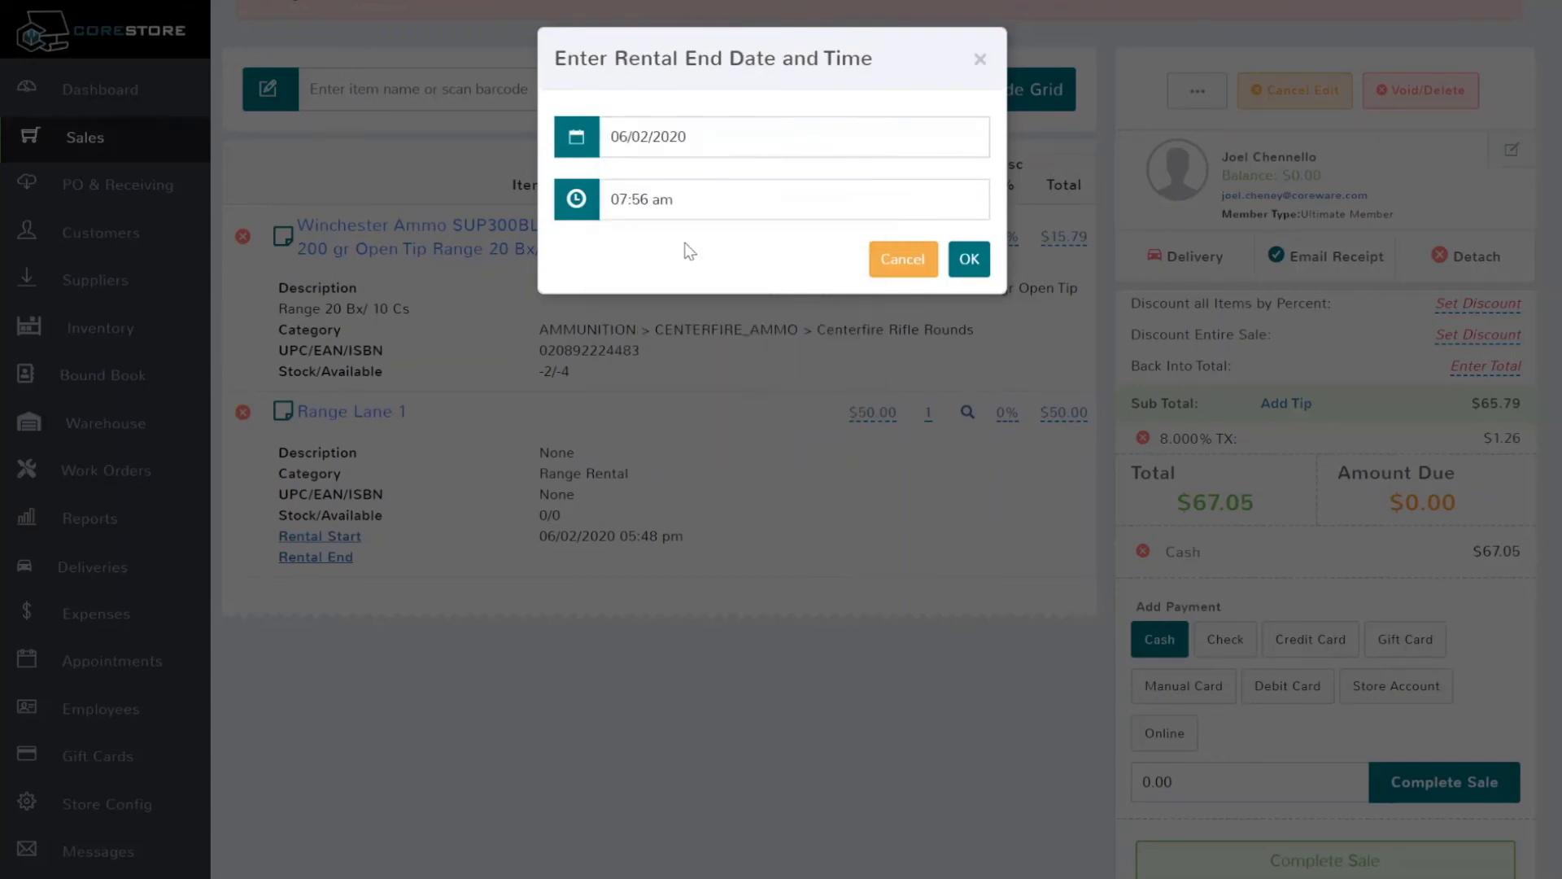
pyautogui.click(679, 195)
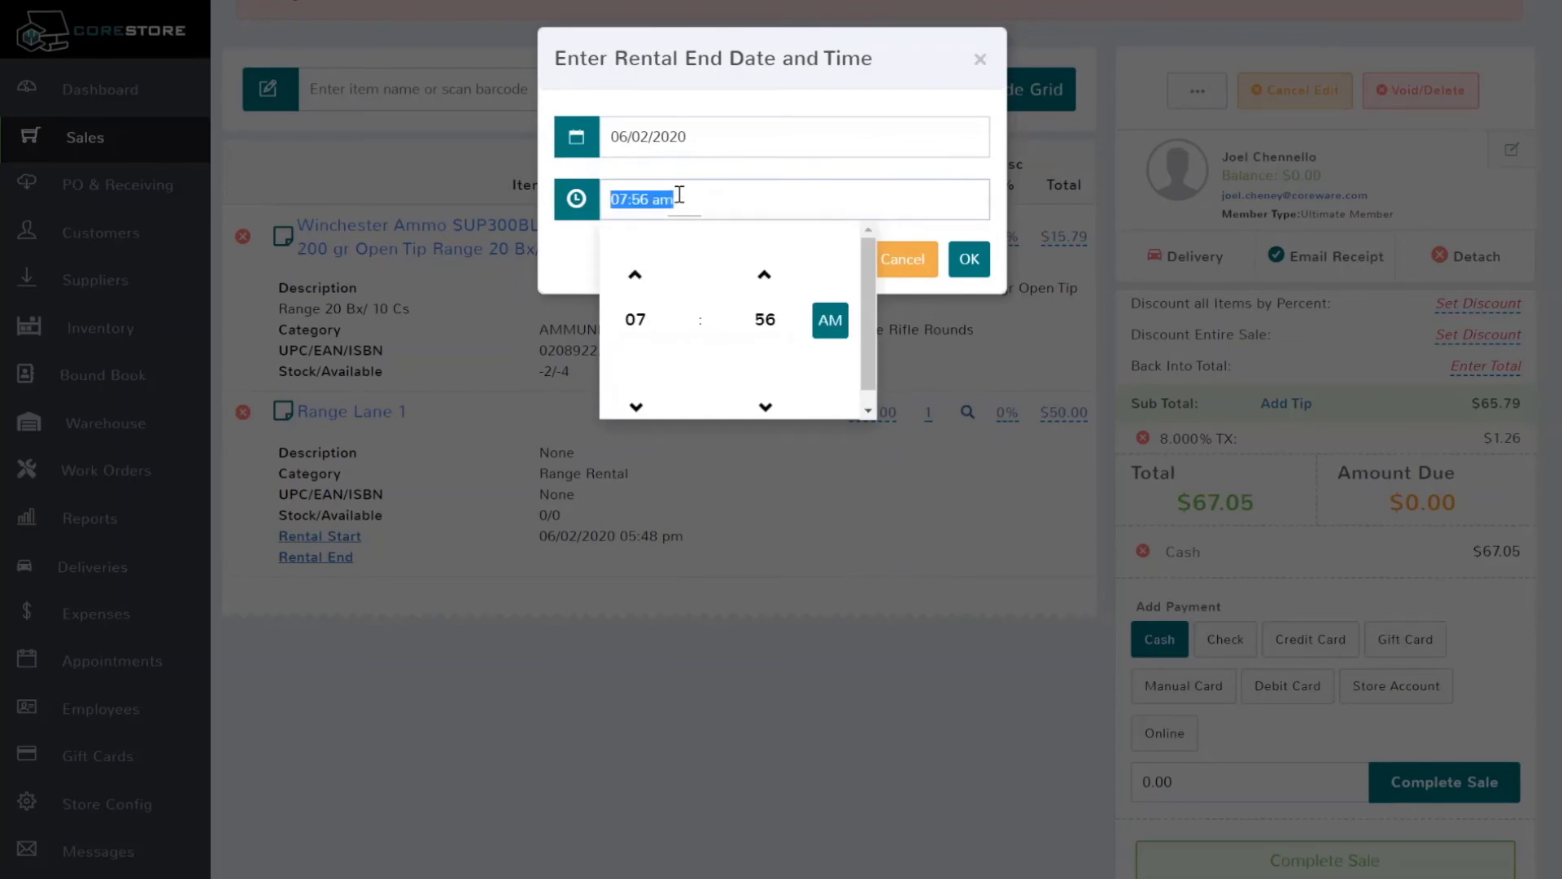
pyautogui.click(829, 325)
pyautogui.tripleClick(874, 192)
pyautogui.click(897, 192)
pyautogui.click(972, 262)
pyautogui.click(968, 259)
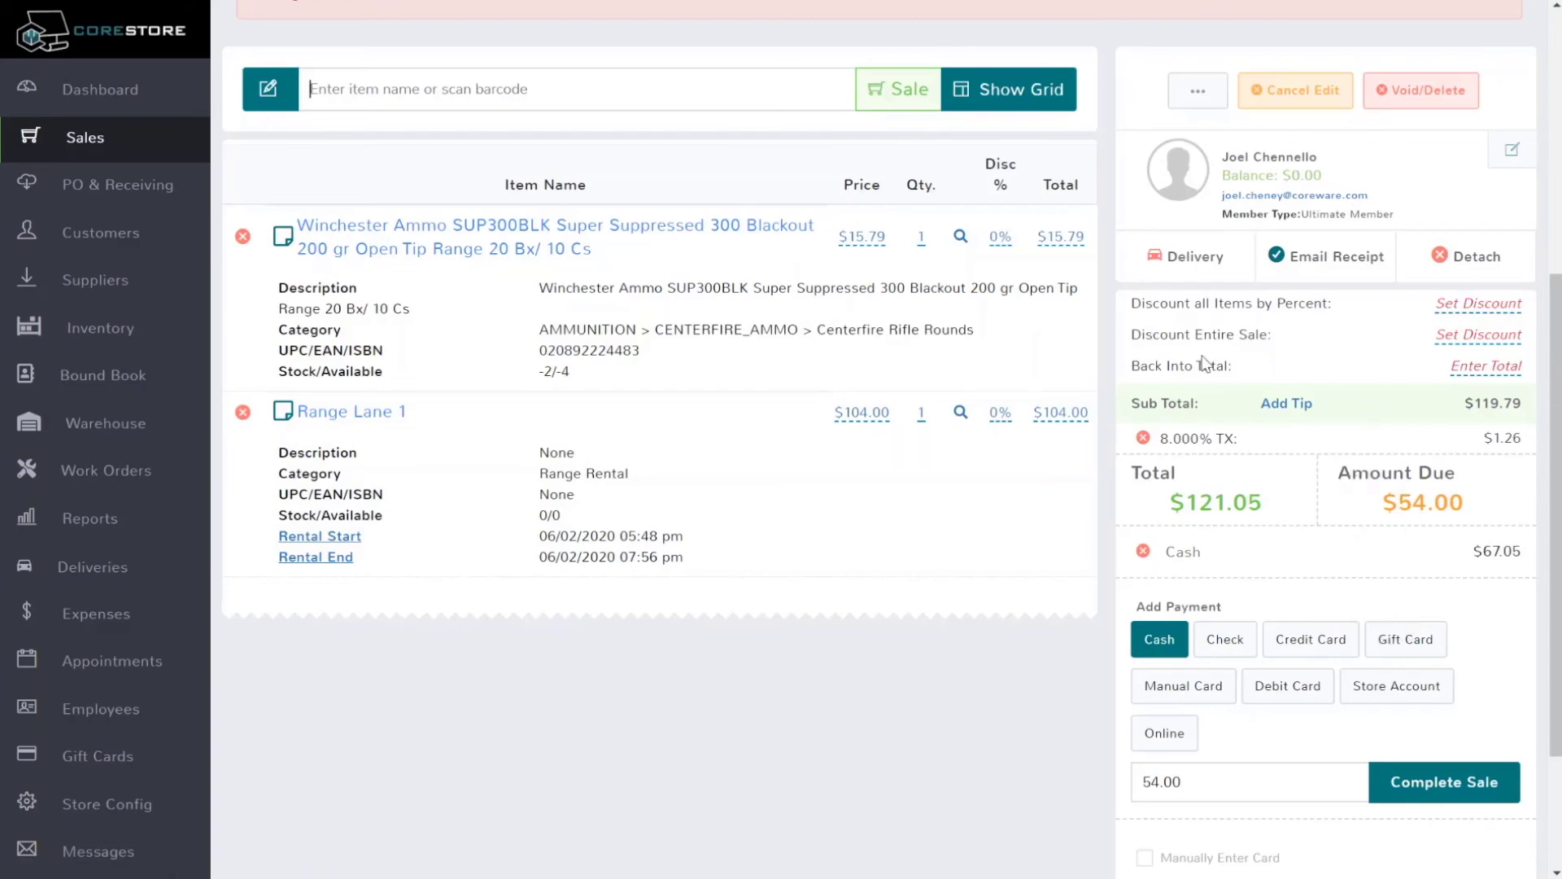
# Complete the Range Lane 1 sale with a 54.00 cash payment and no tip, and confirm its submission
pyautogui.click(1440, 783)
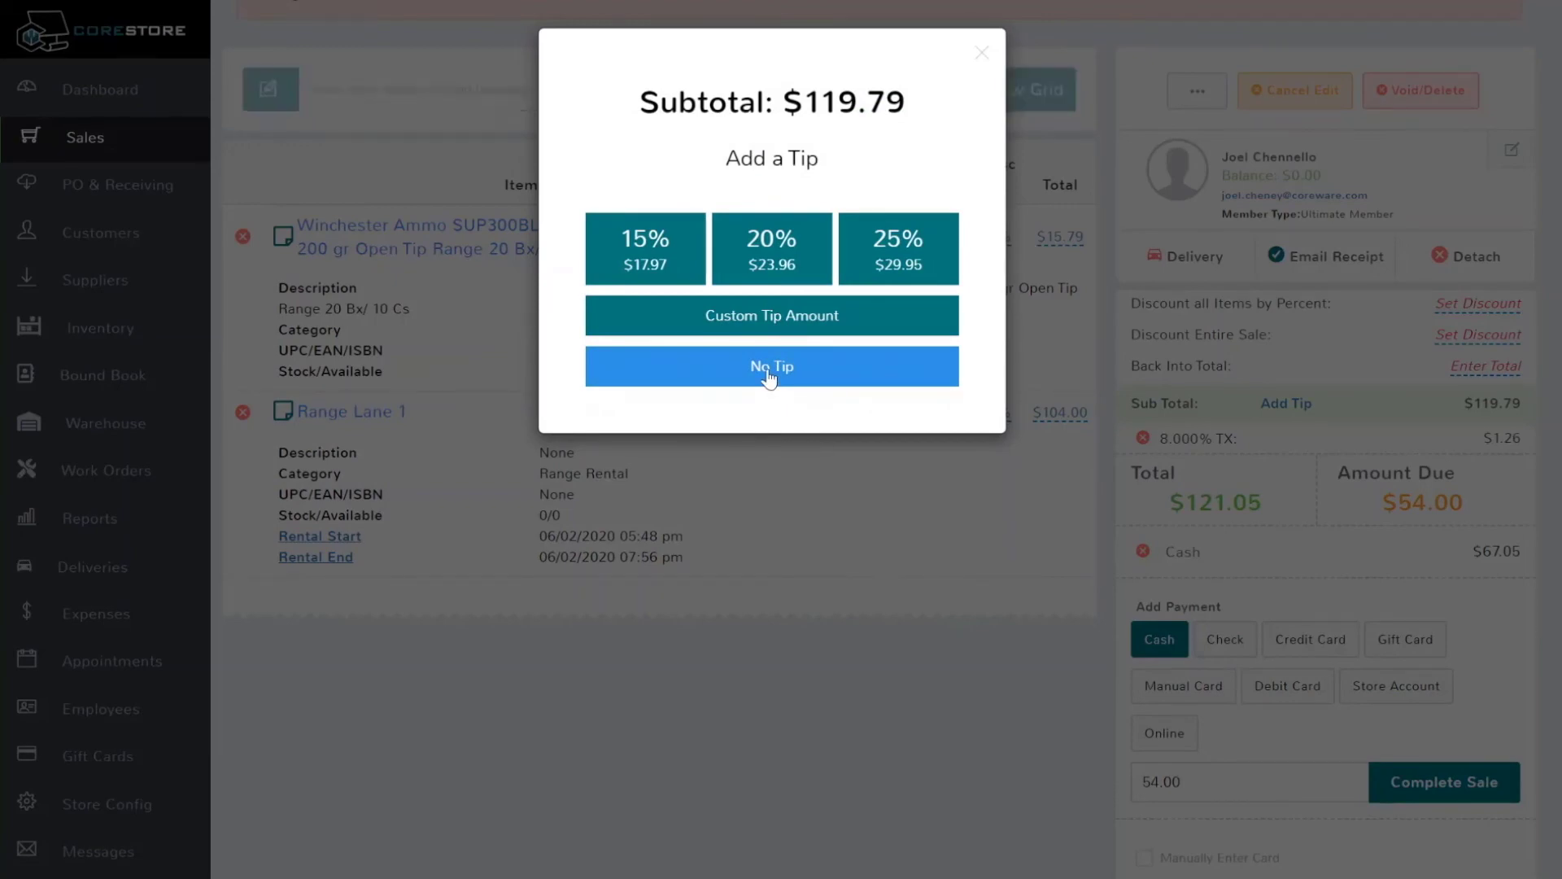
pyautogui.click(768, 371)
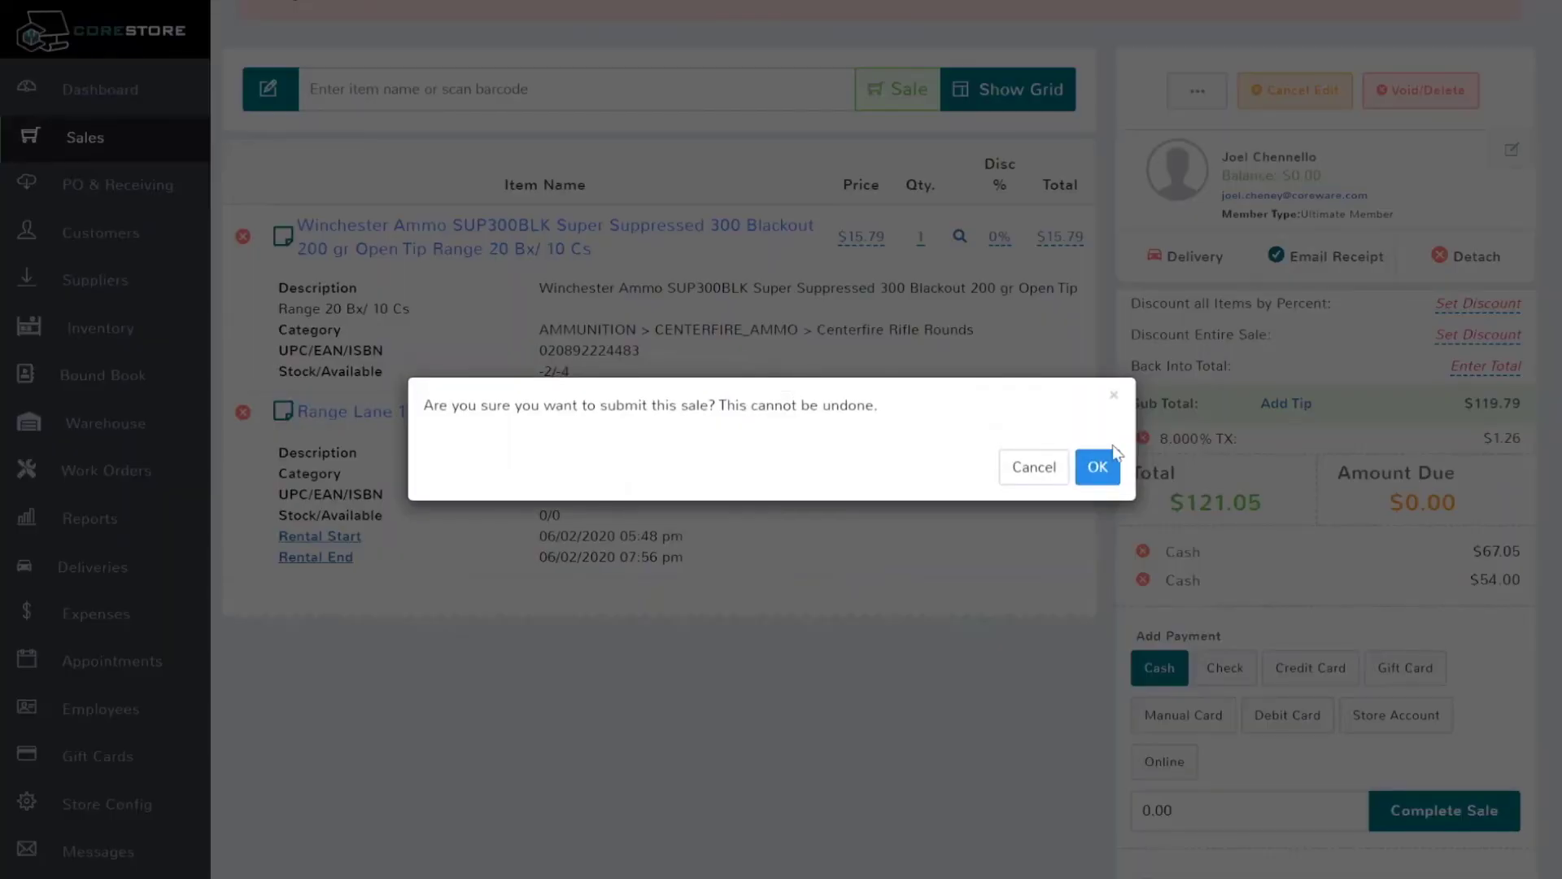
pyautogui.click(1097, 467)
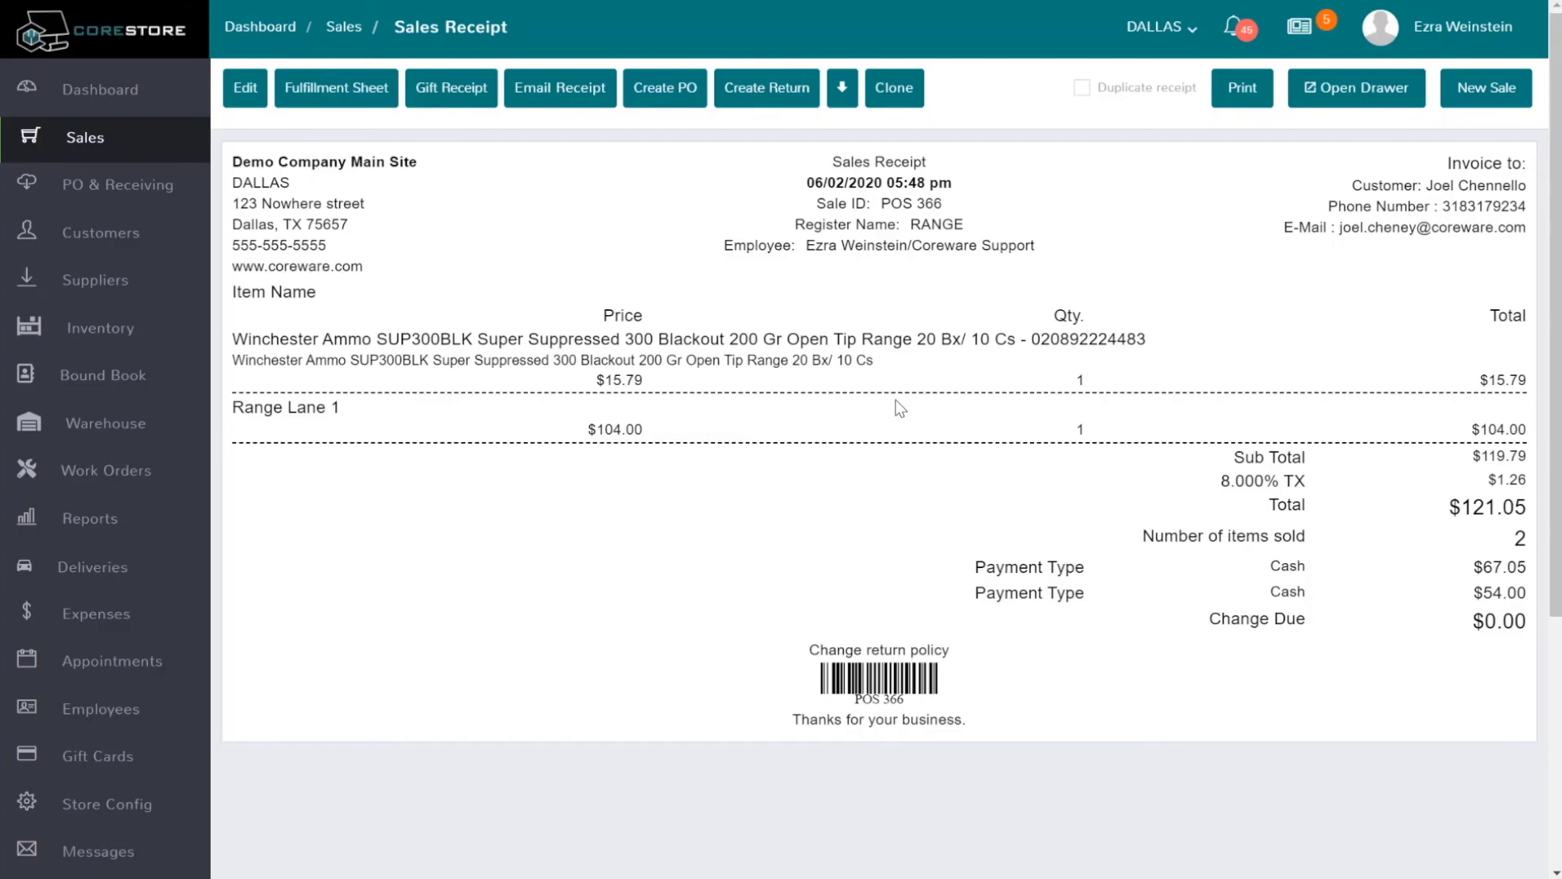
# Open the inventory item list and search it for "lane"
pyautogui.click(101, 327)
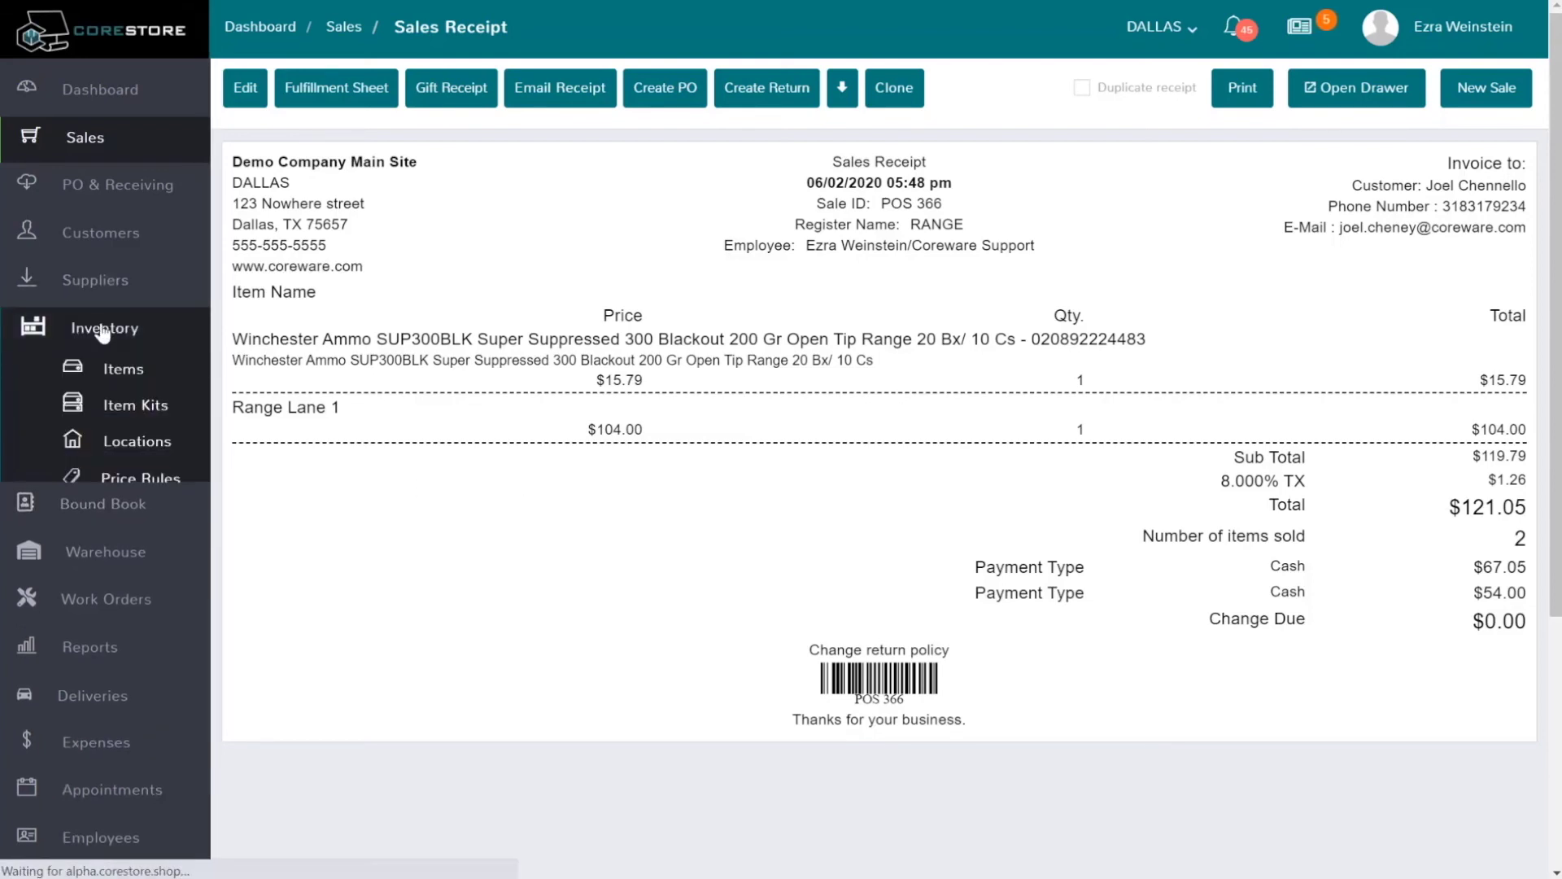
pyautogui.click(111, 369)
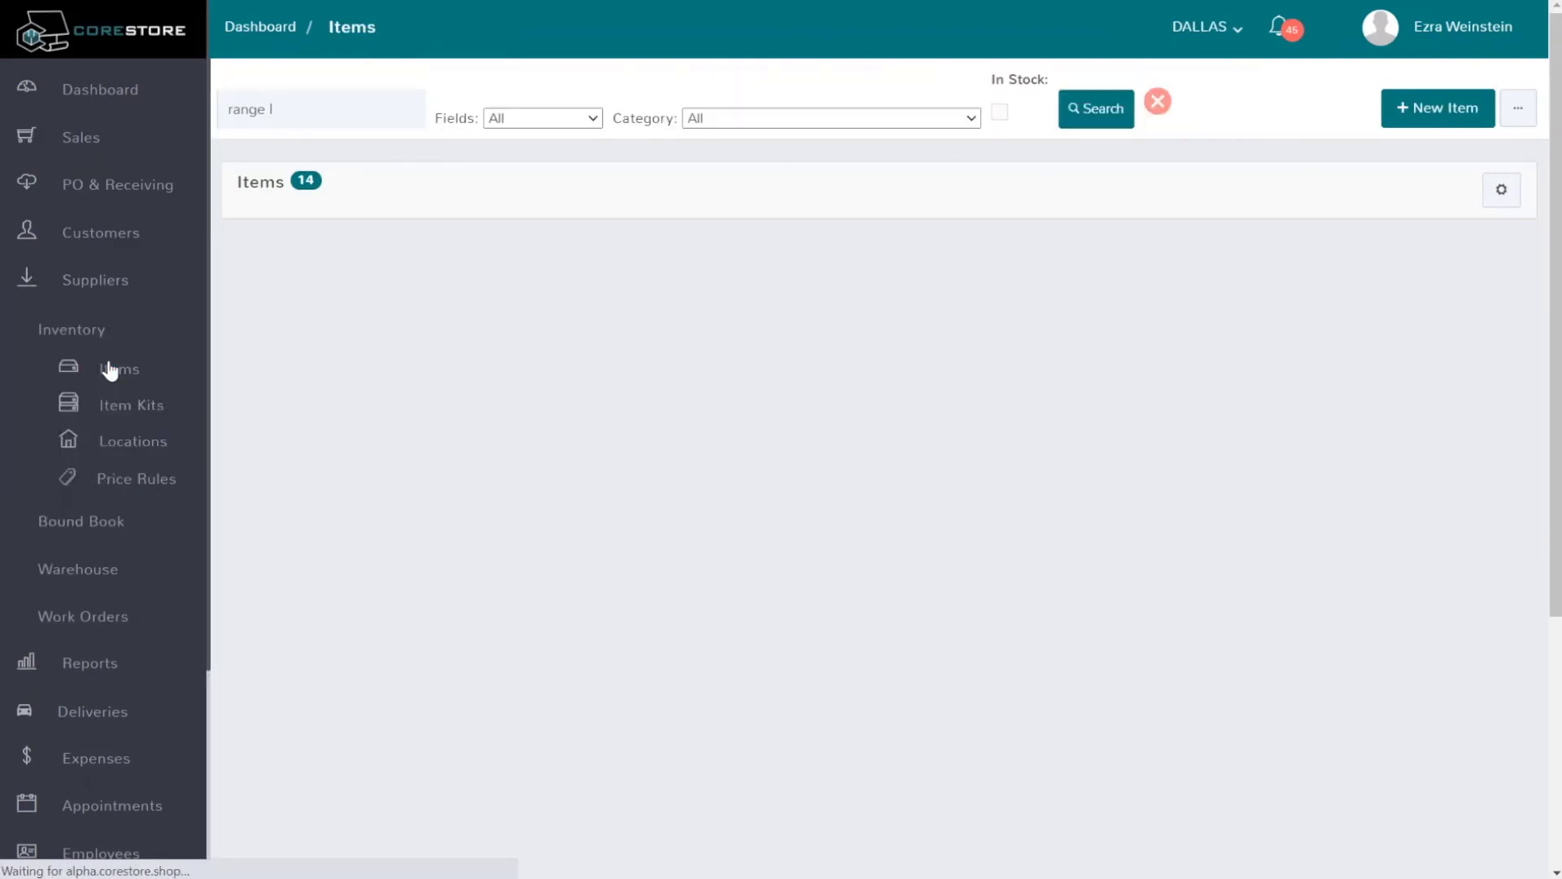
pyautogui.press('BackSpace')
pyautogui.press('BackSpace')
pyautogui.press('BackSpace')
pyautogui.press('BackSpace')
pyautogui.press('BackSpace')
pyautogui.press('BackSpace')
pyautogui.press('BackSpace')
pyautogui.write('lanes')
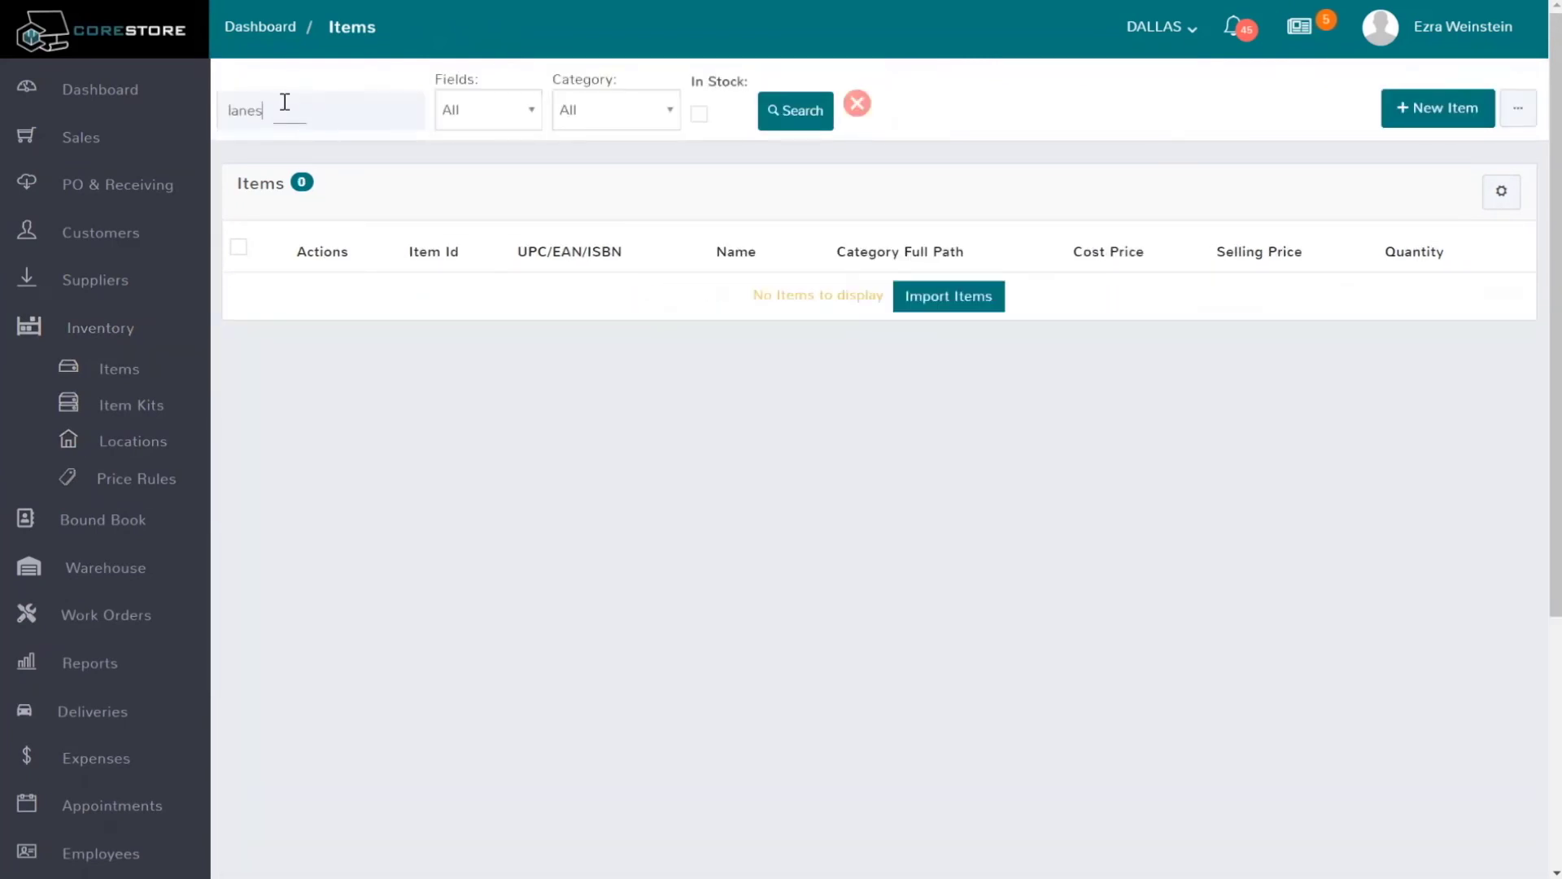
pyautogui.hotkey('ctrl', 'a')
pyautogui.write('lane')
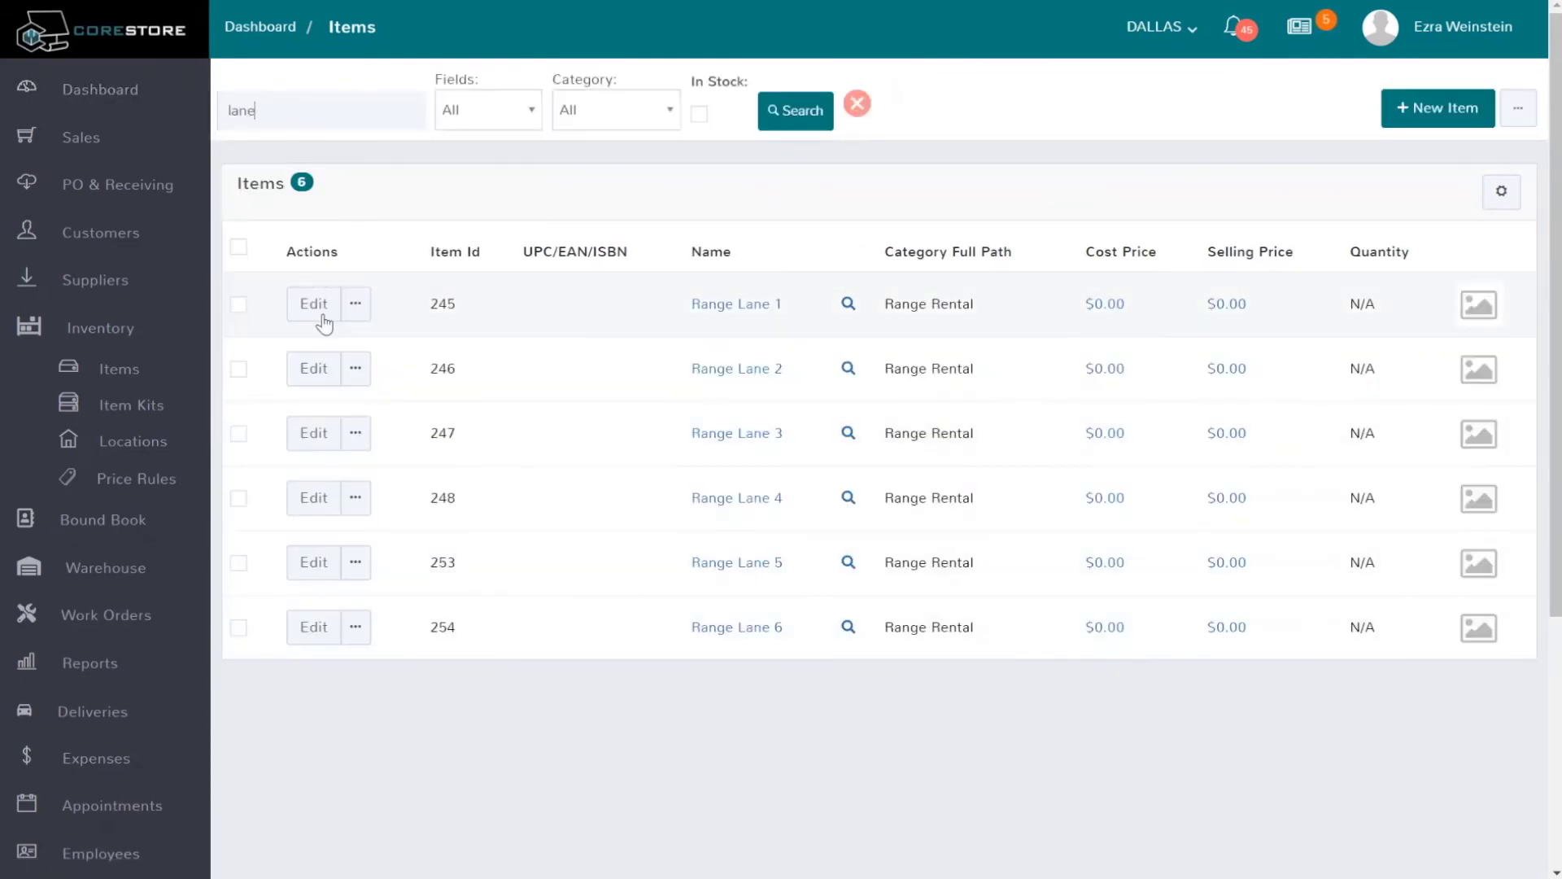
# Open the Range Lane 1 item for editing and examine its Rental Item and Single Rental Item settings
pyautogui.click(314, 305)
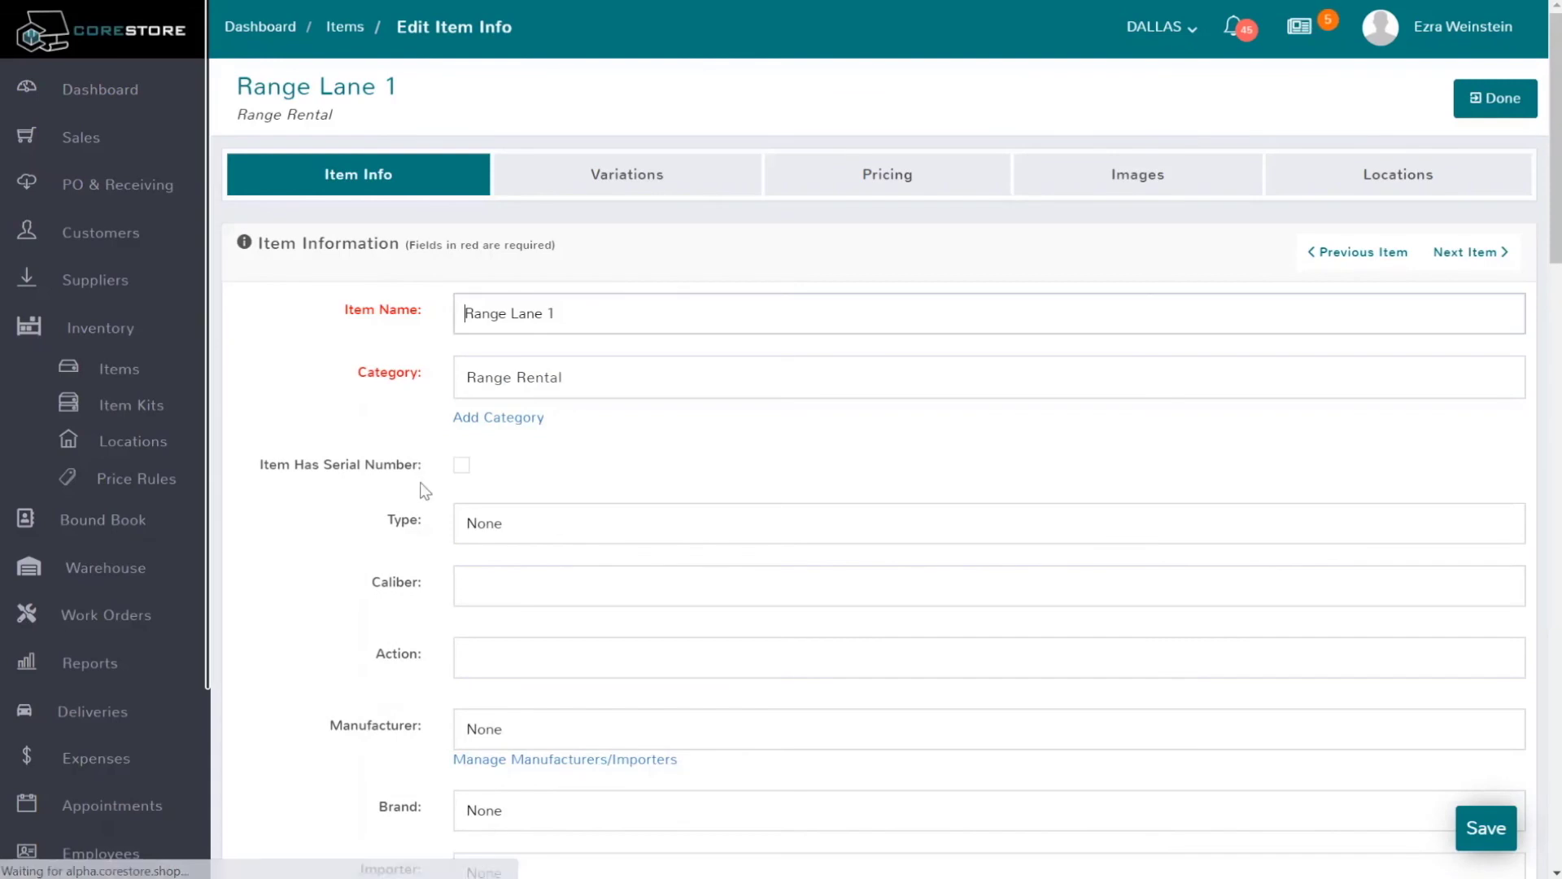
pyautogui.scroll(-20, 423, 491)
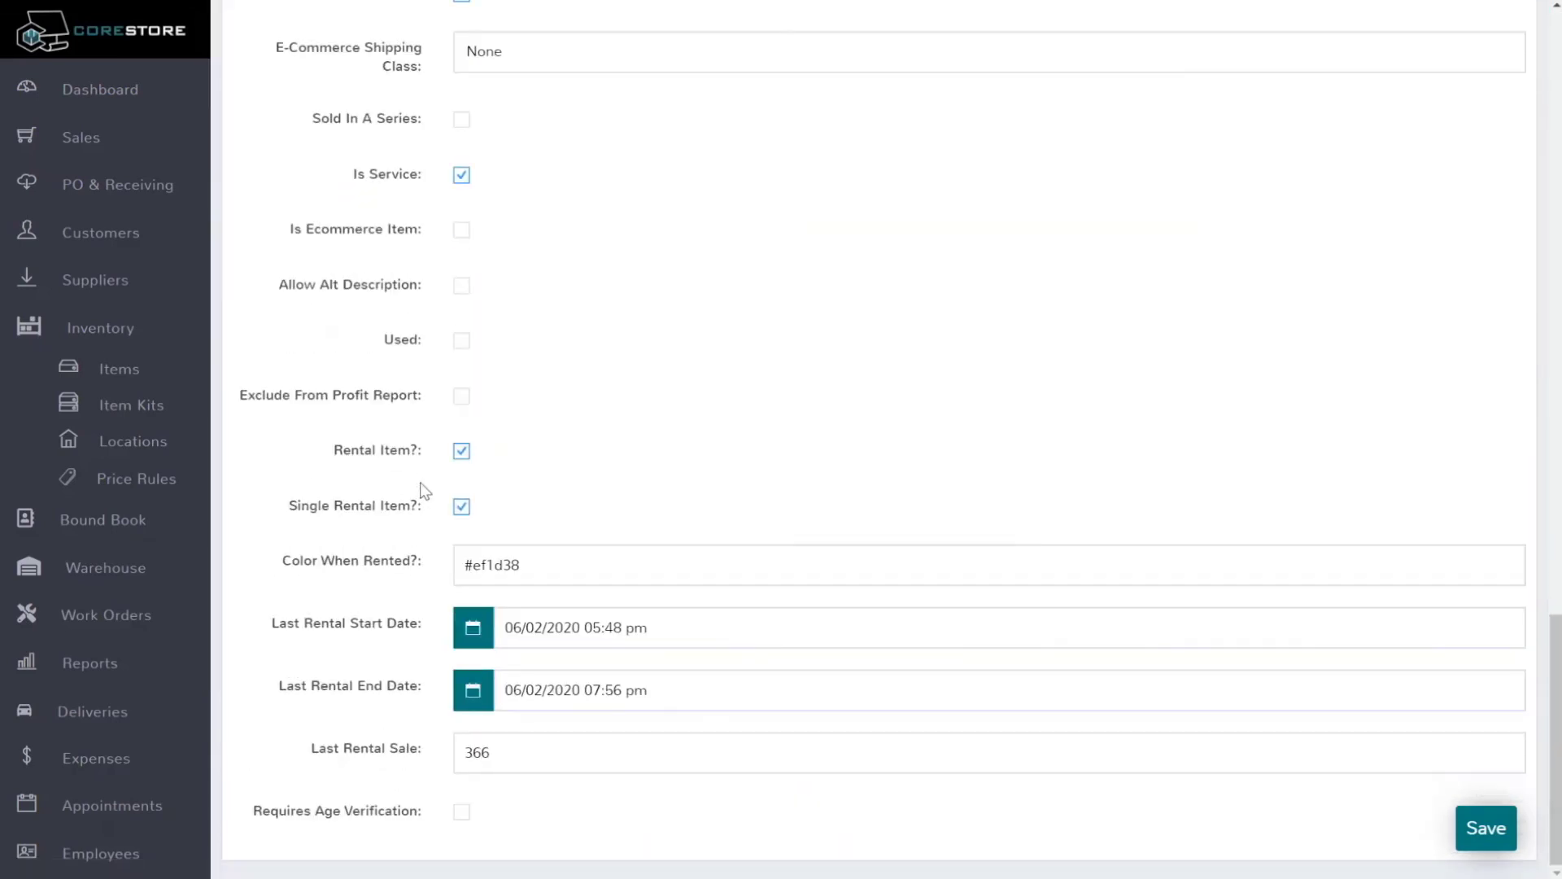
pyautogui.moveTo(333, 450); pyautogui.dragTo(424, 457)
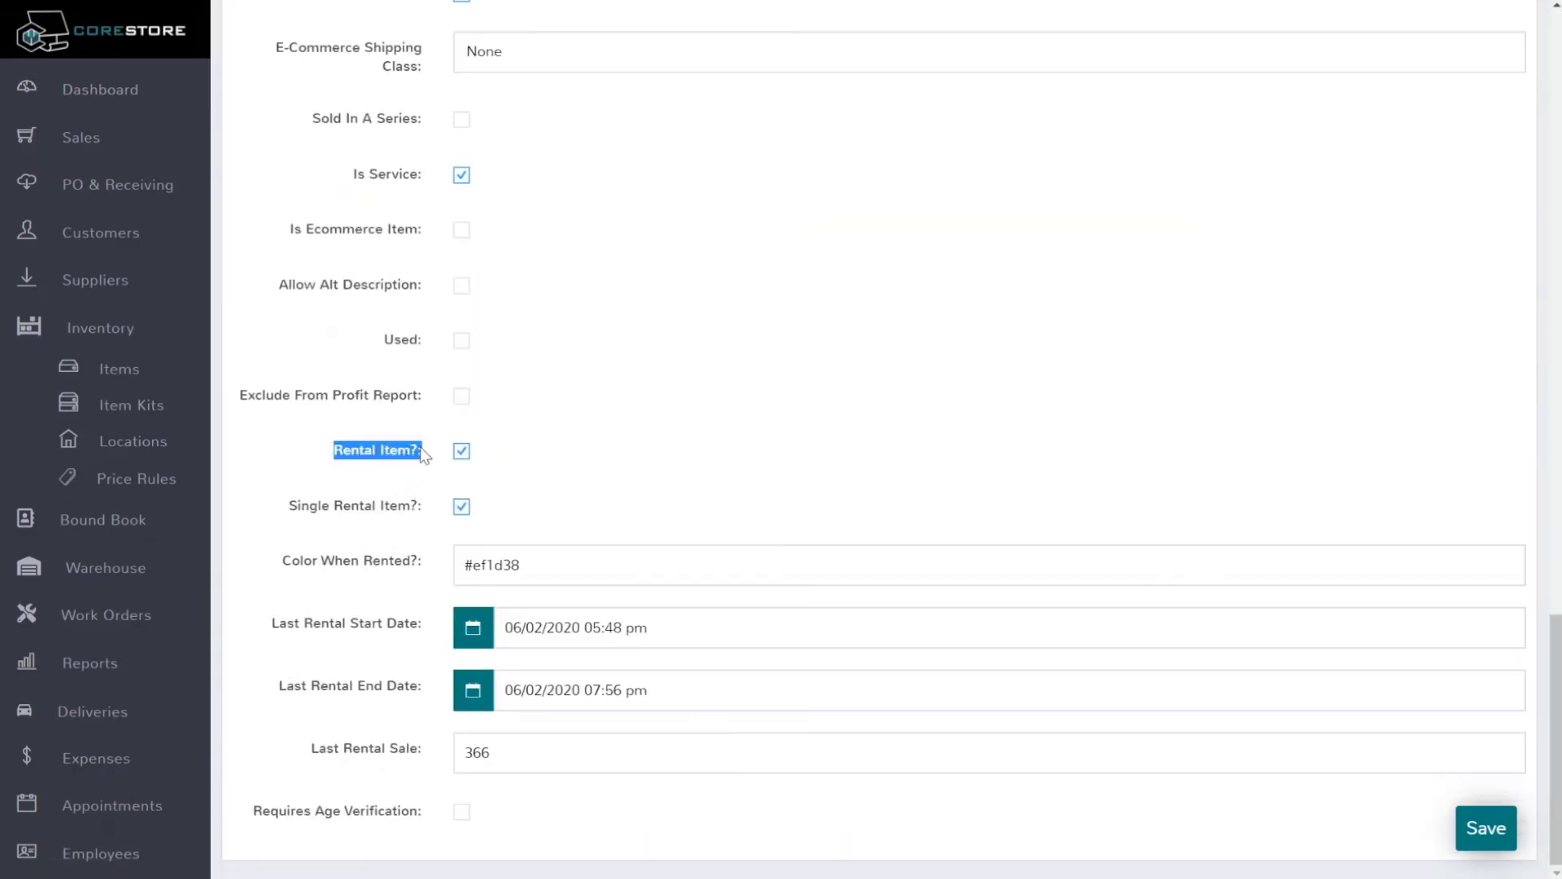
pyautogui.moveTo(286, 506); pyautogui.dragTo(633, 456)
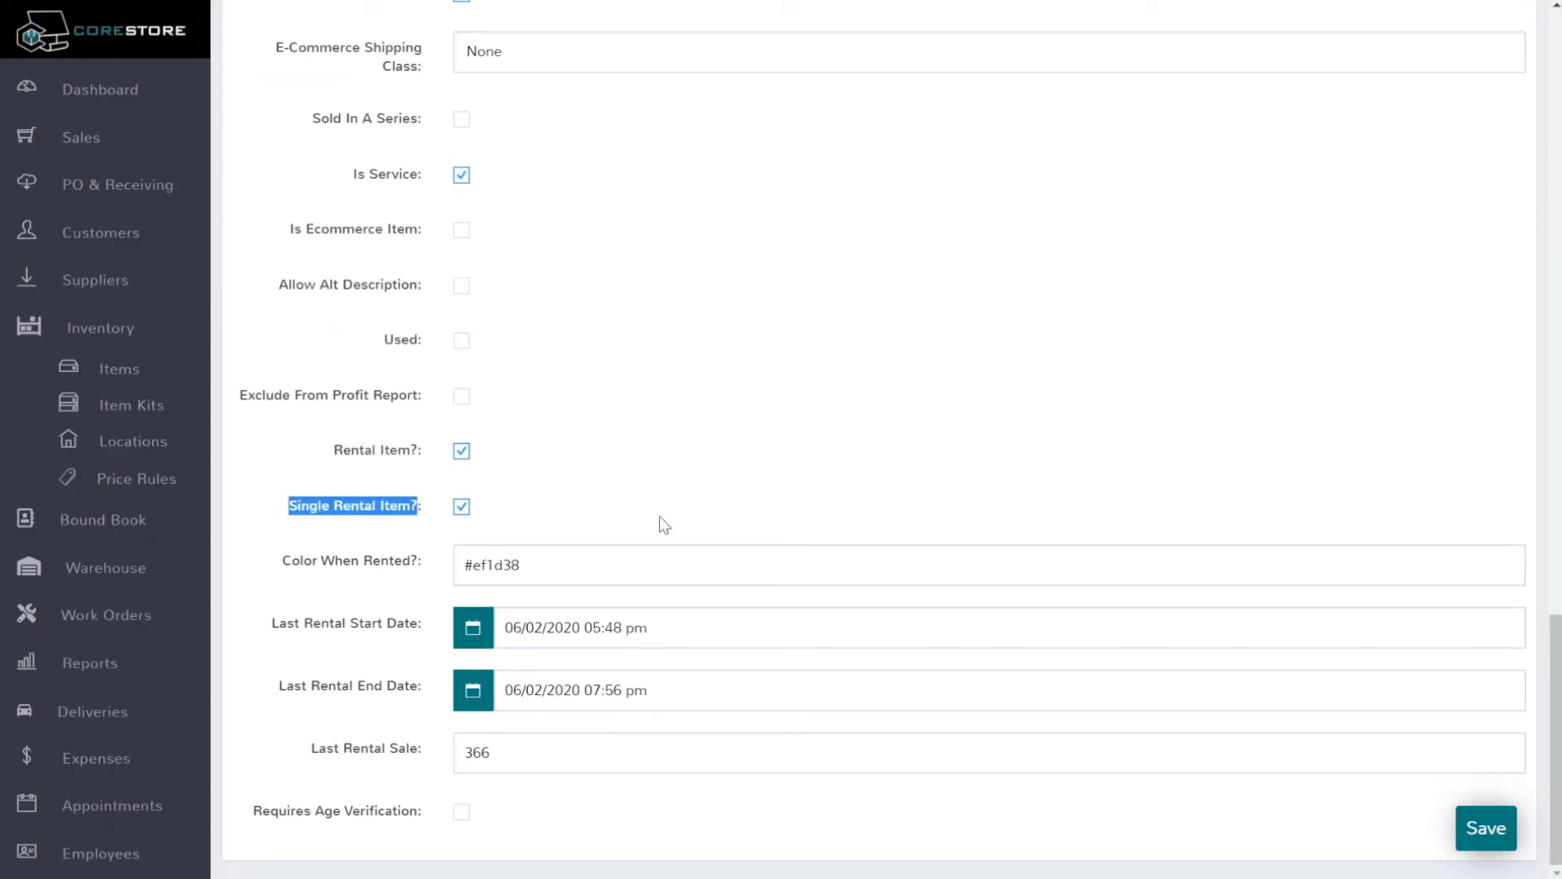